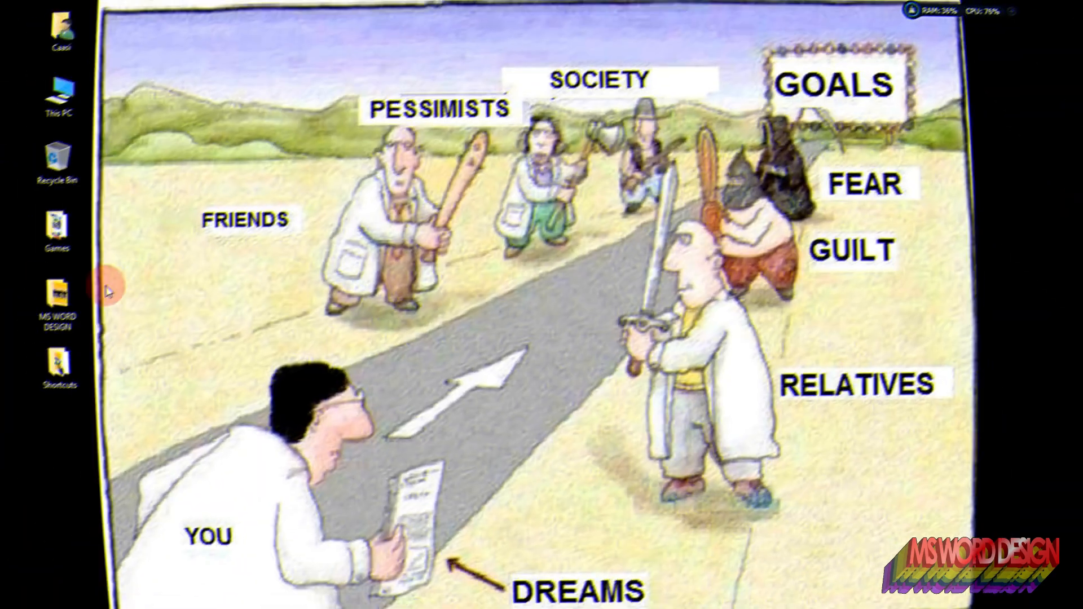
# Step: Open and inspect the sample image Perspective EKREATIVE from the MS WORD DESIGN folder, then close it
pyautogui.click(78, 291)
pyautogui.doubleClick(79, 296)
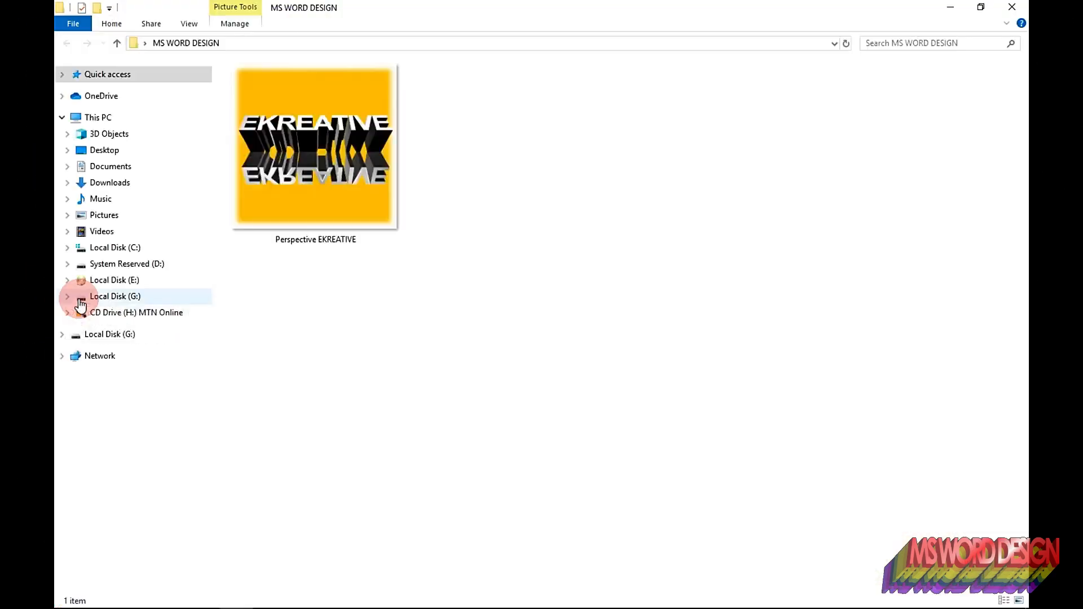
pyautogui.click(287, 125)
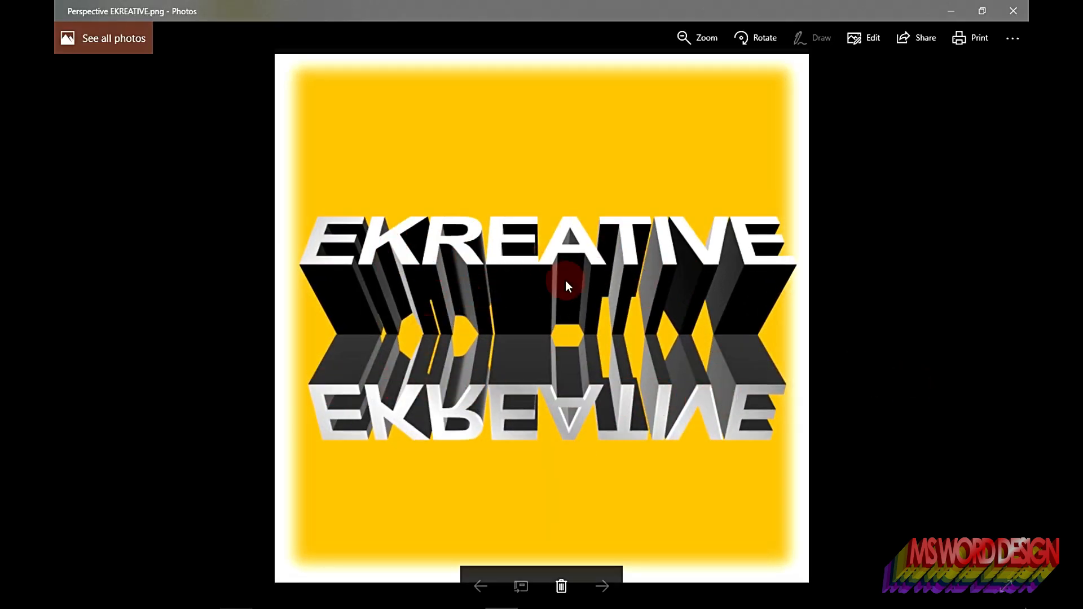
pyautogui.scroll(2, 527, 323)
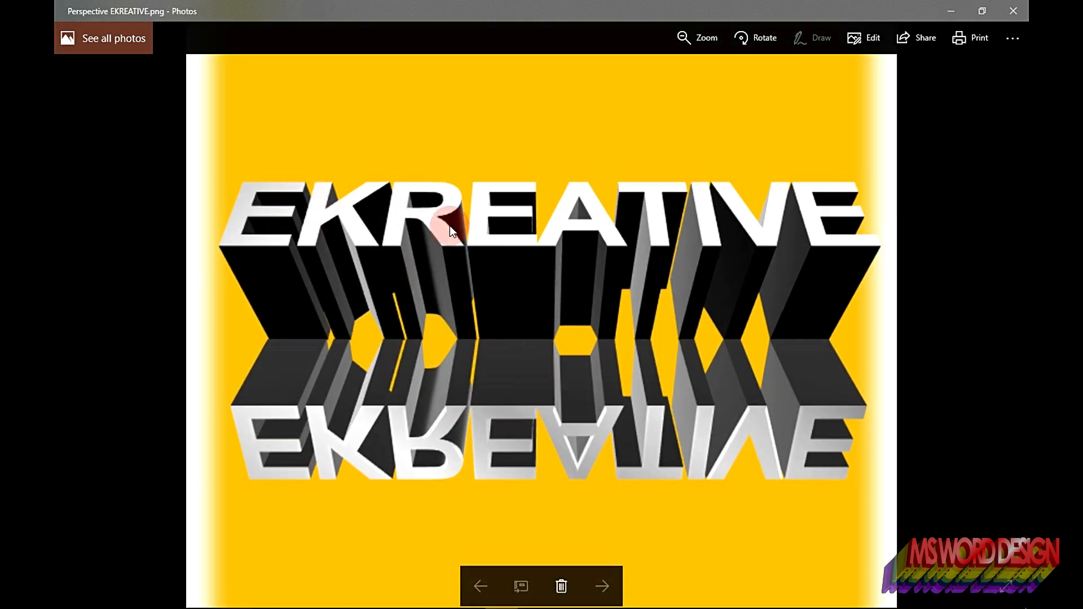
pyautogui.scroll(-2, 723, 431)
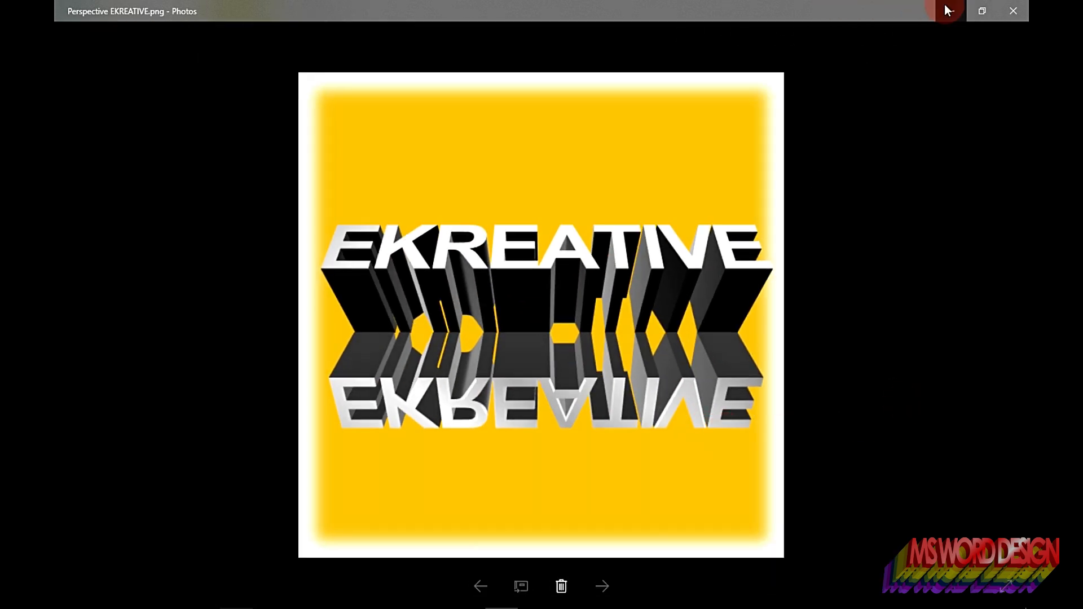
pyautogui.click(951, 11)
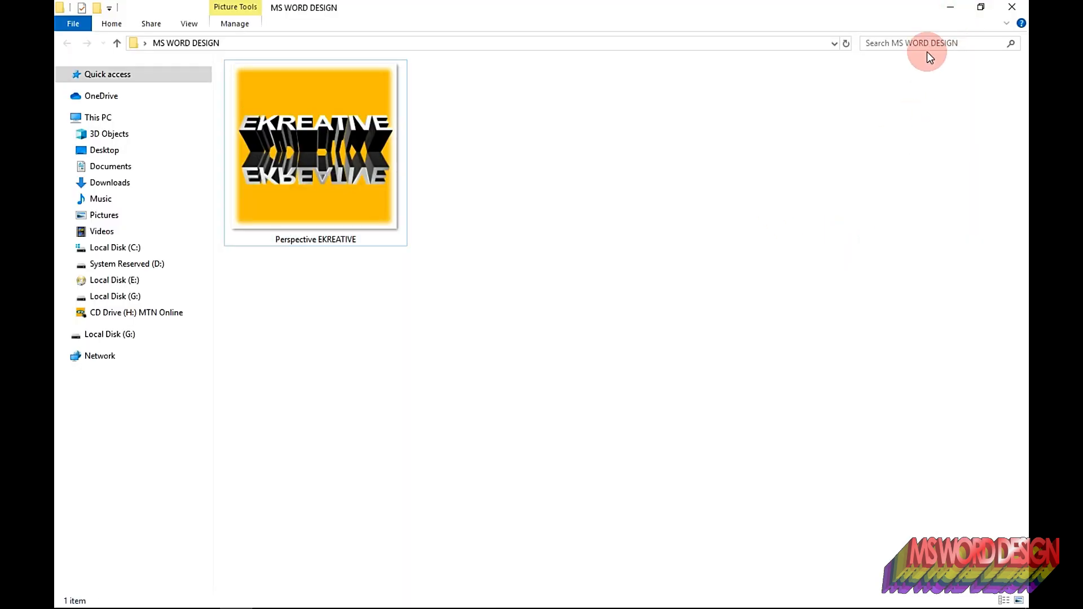
pyautogui.click(942, 12)
pyautogui.rightClick(578, 232)
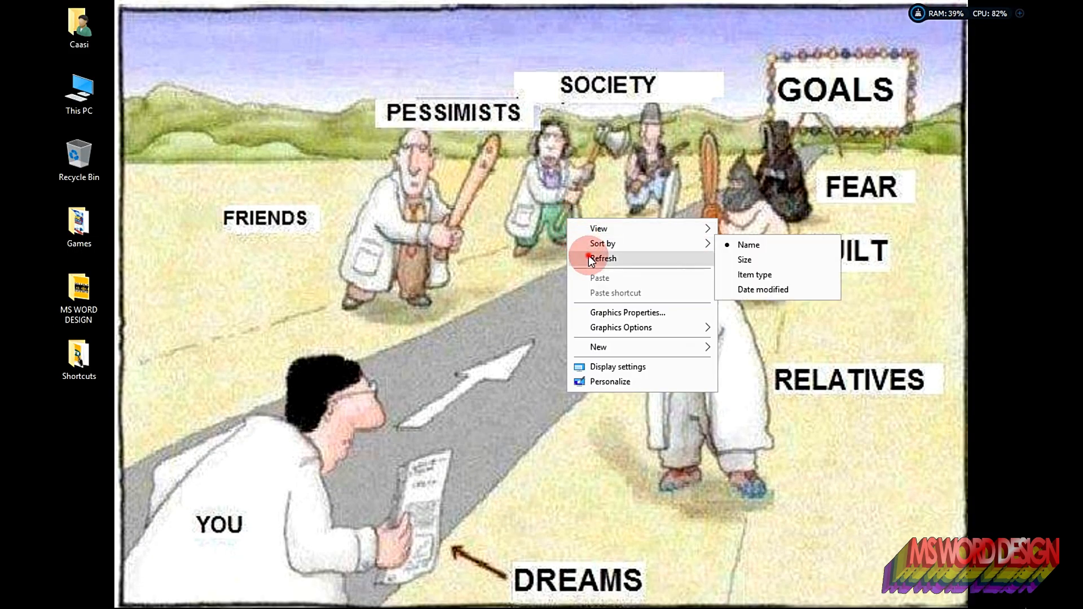
pyautogui.click(588, 257)
pyautogui.rightClick(592, 259)
pyautogui.click(604, 293)
# Step: Launch Word, create a blank document and dismiss the updates notice
pyautogui.click(436, 596)
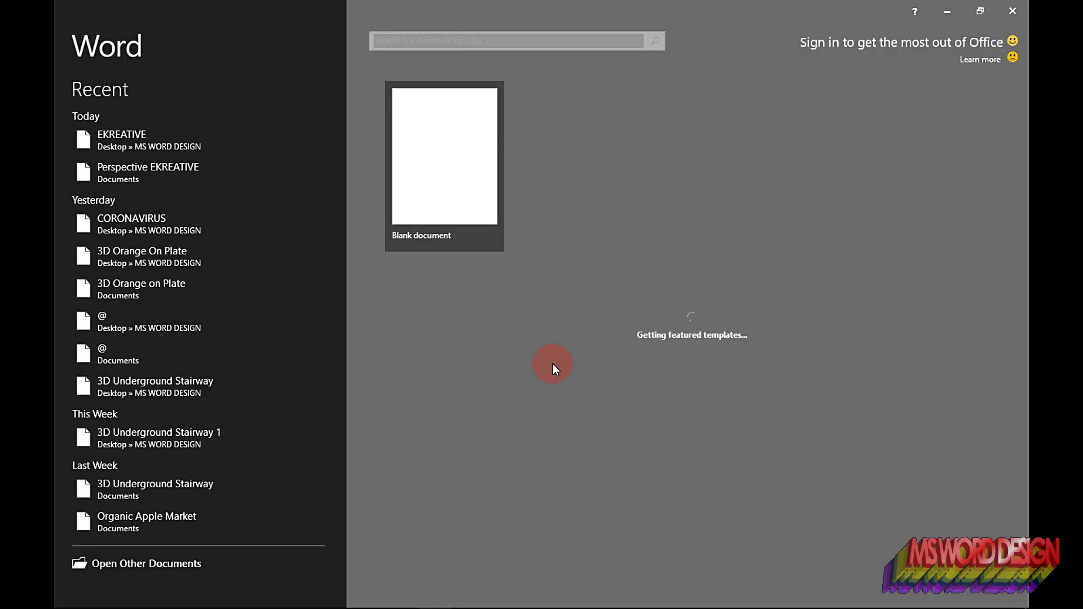
pyautogui.click(472, 194)
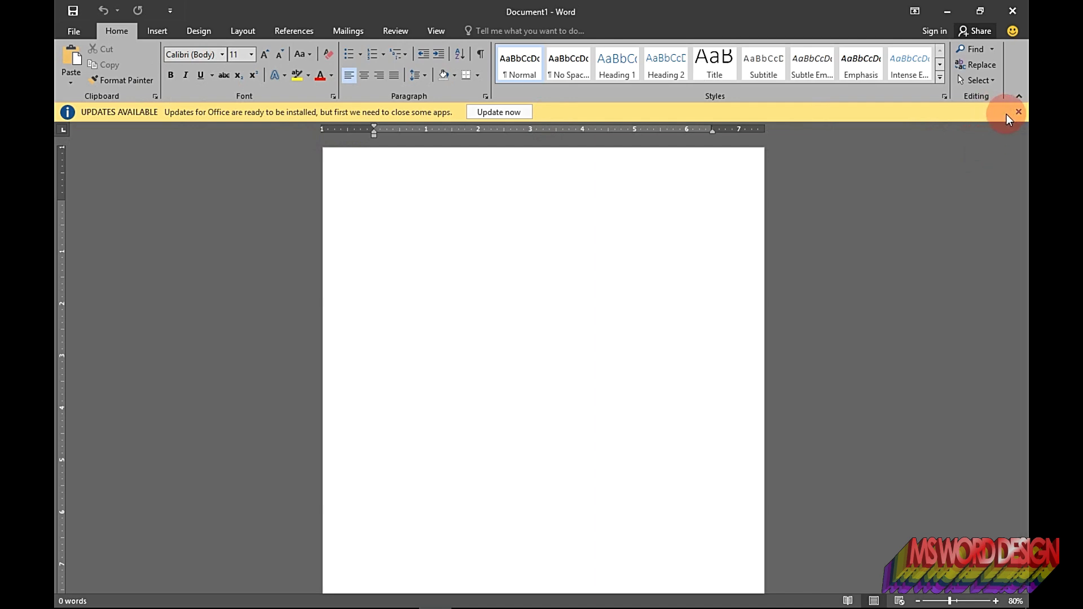
pyautogui.click(1018, 111)
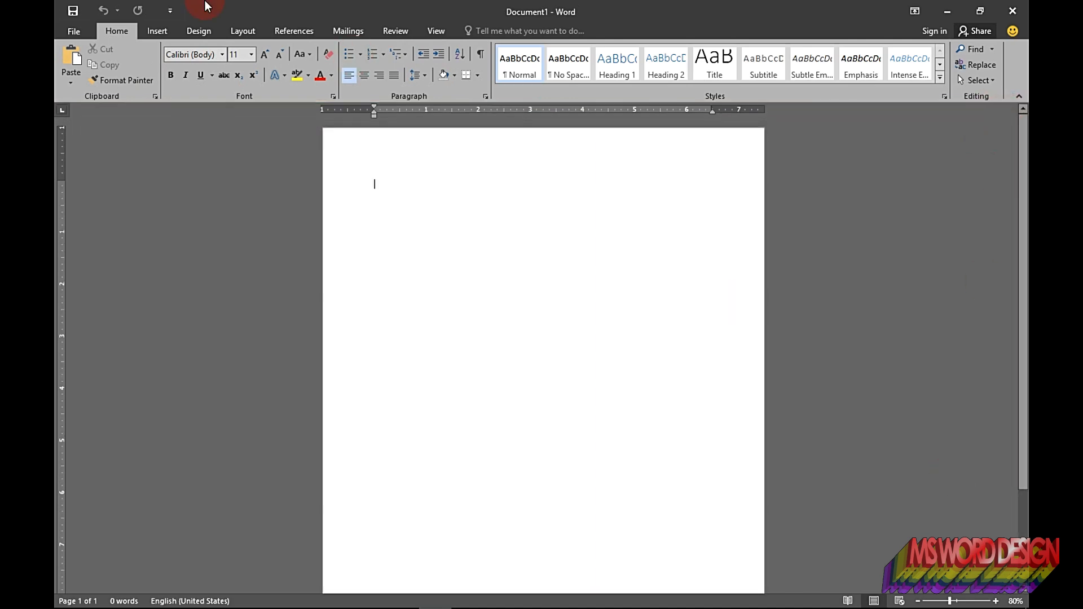
# Step: Save the document as Perspective EKREATIVE in the MS WORD DESIGN folder on the Desktop
pyautogui.click(67, 35)
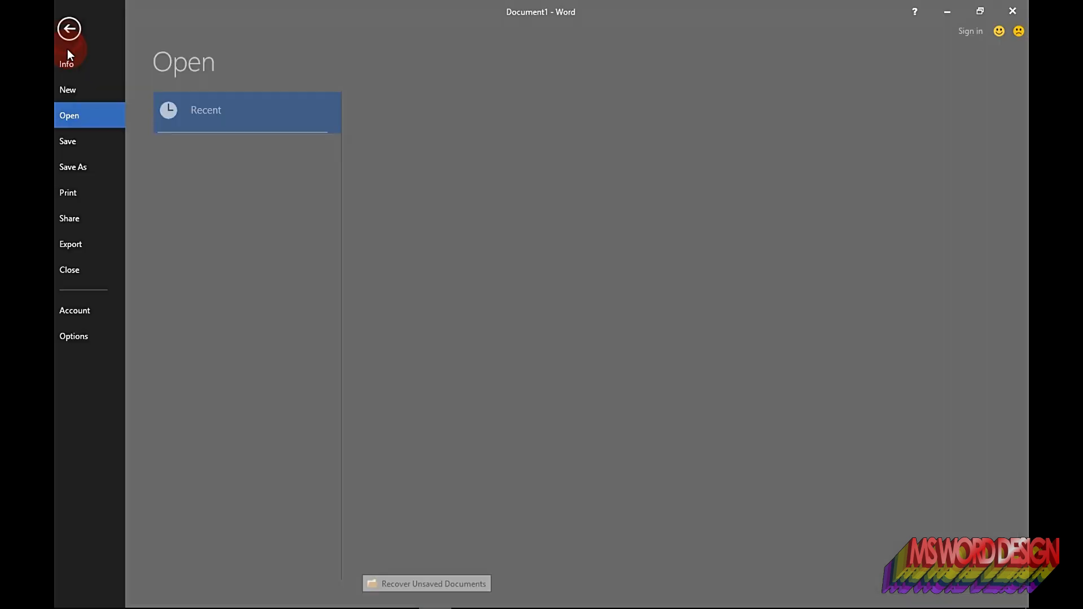
pyautogui.click(85, 164)
pyautogui.click(223, 209)
pyautogui.click(459, 176)
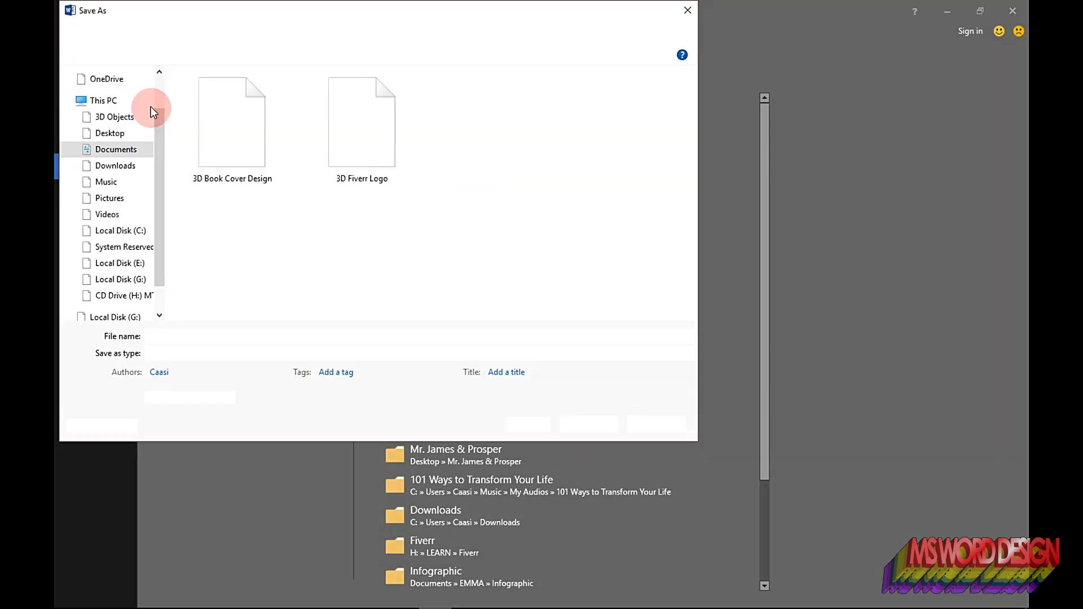
pyautogui.click(113, 134)
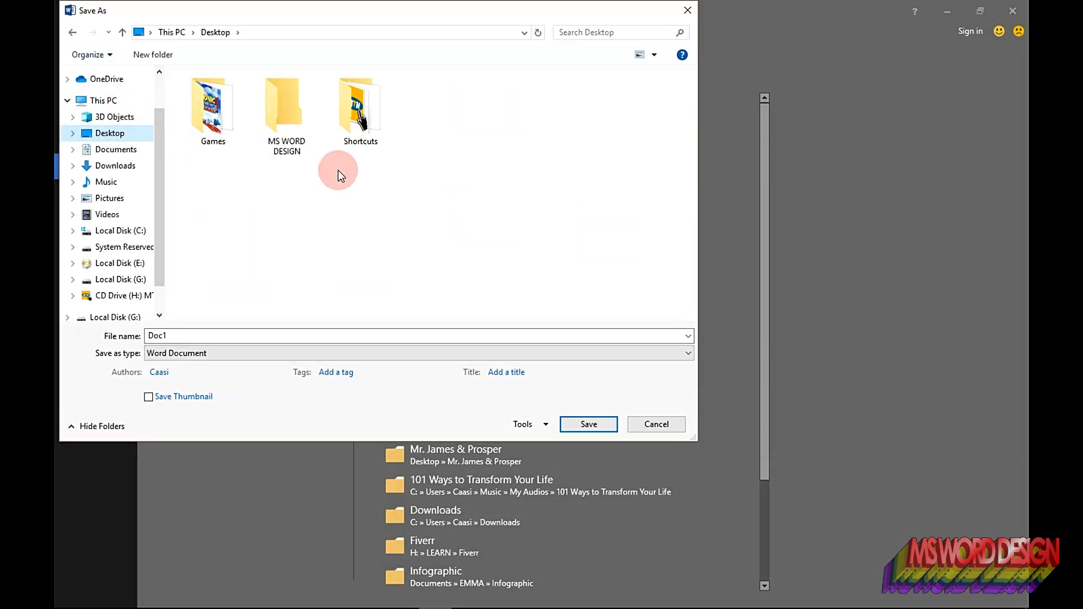
pyautogui.doubleClick(289, 123)
pyautogui.click(294, 337)
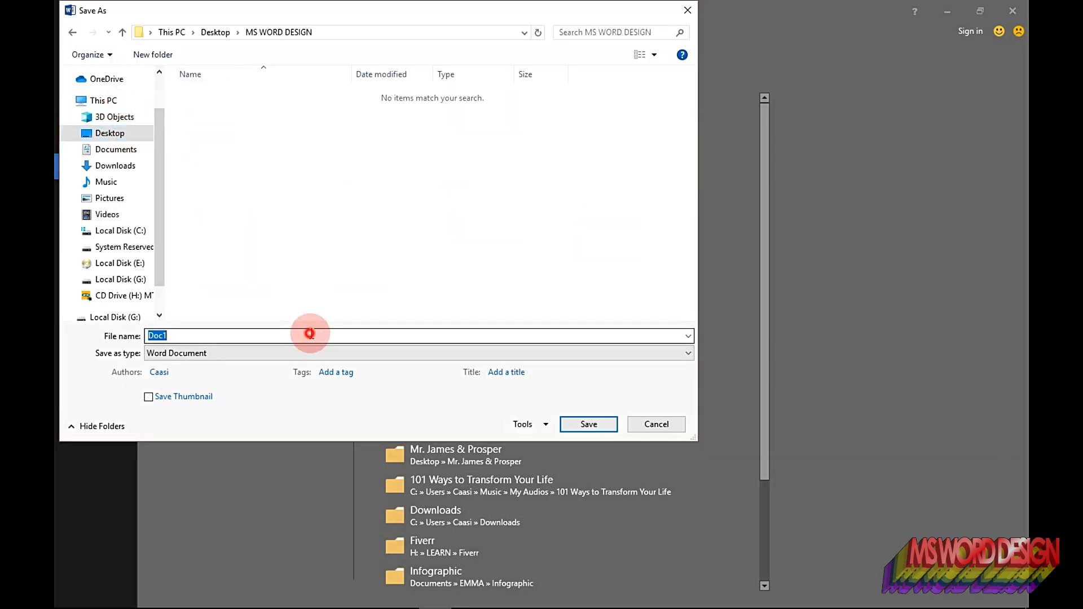
pyautogui.write('Perspective EKREATIVE.pn')
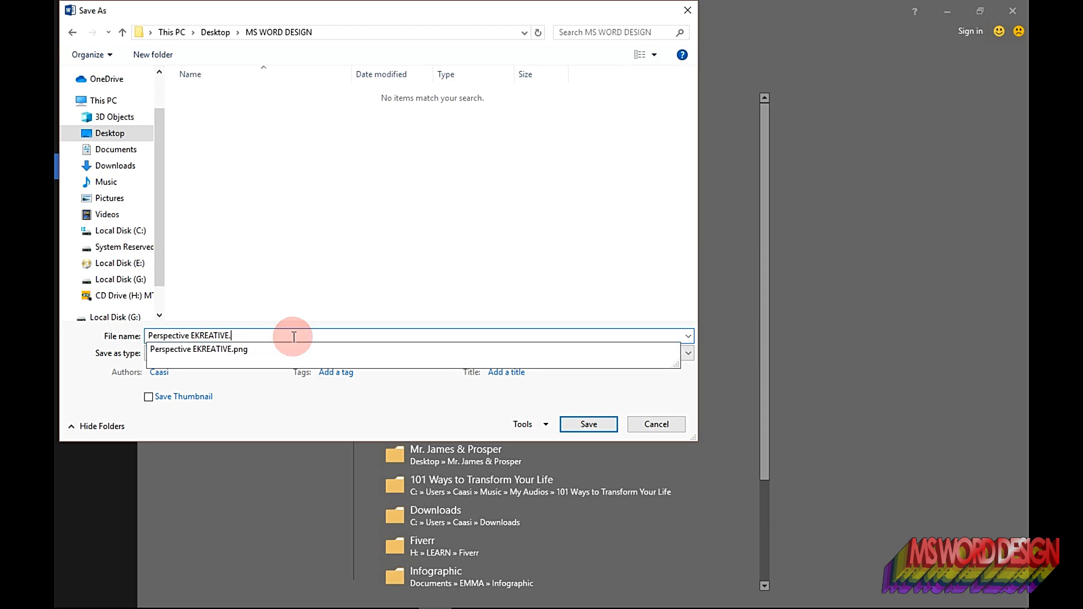
pyautogui.click(304, 398)
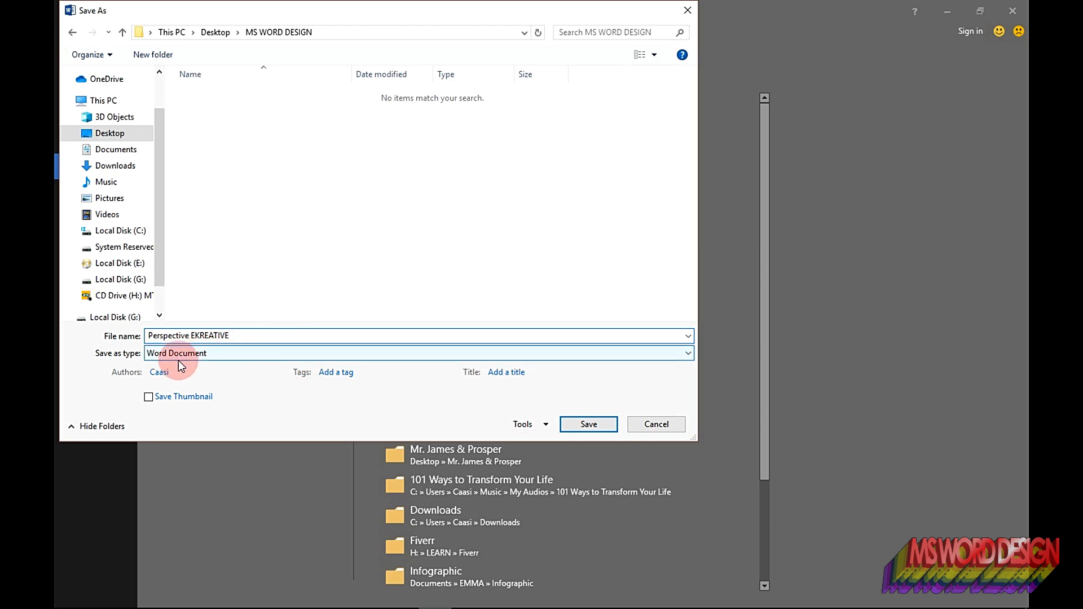
pyautogui.click(588, 424)
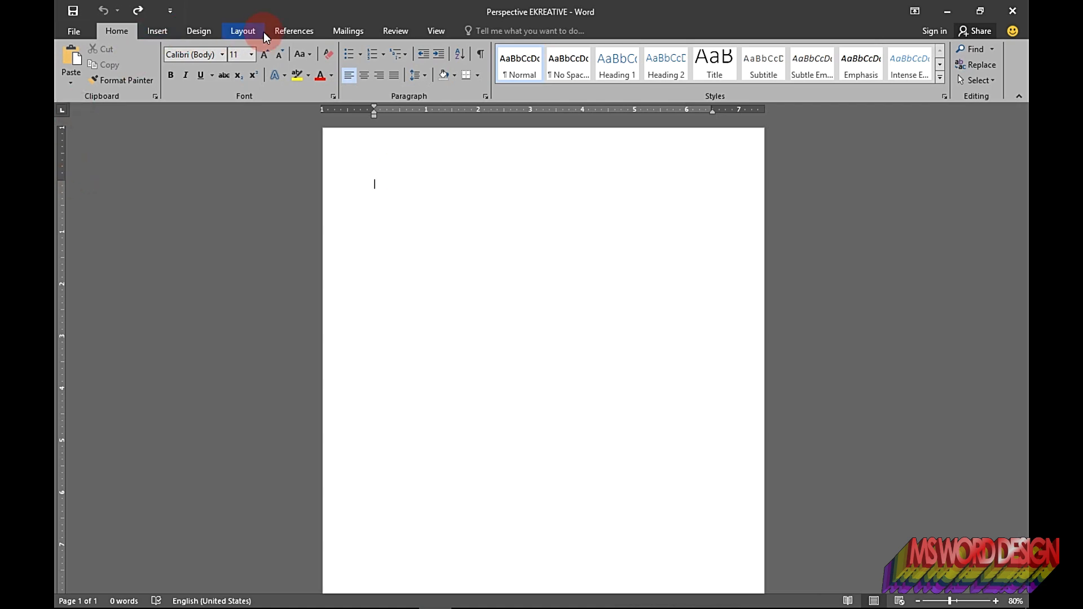
# Step: Set a custom page size of 8.5 by 8.5 inches and pull the top and left margins to the page edges
pyautogui.click(248, 34)
pyautogui.click(149, 73)
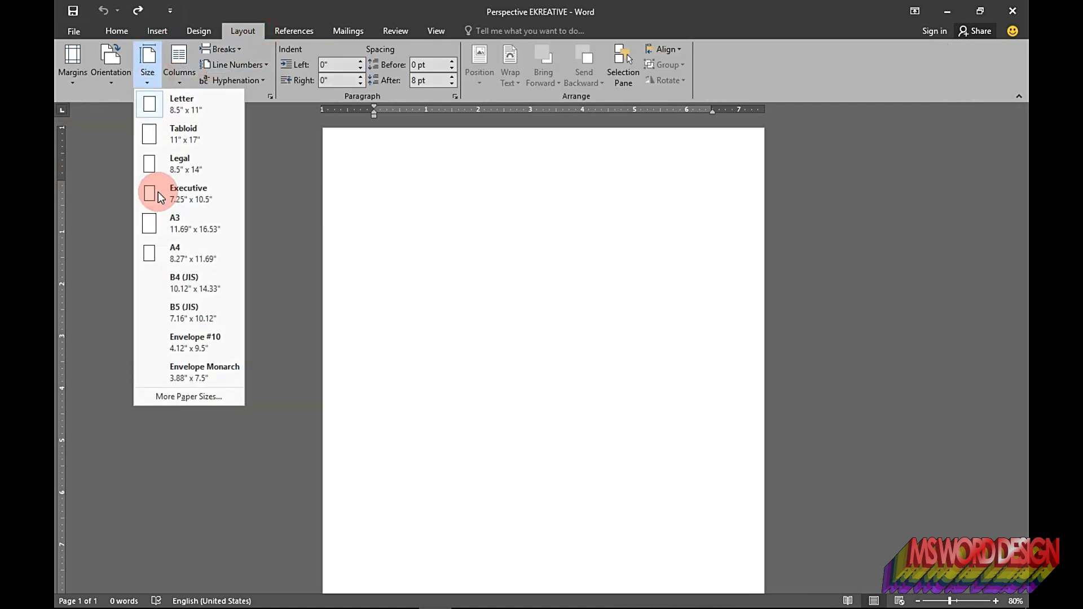
pyautogui.click(187, 395)
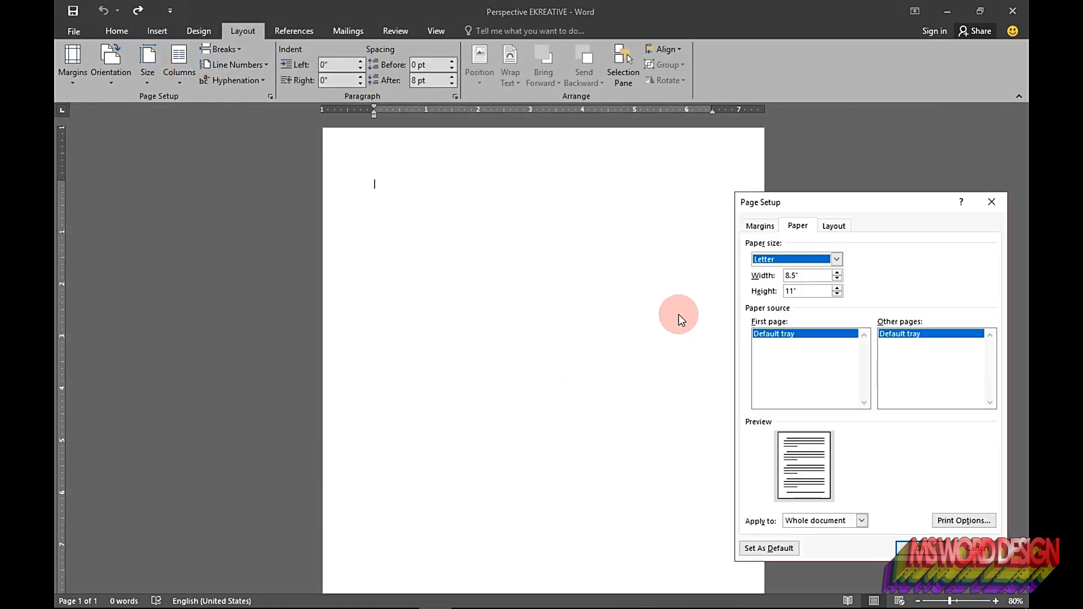
pyautogui.doubleClick(796, 277)
pyautogui.hotkey('ctrl', 'c')
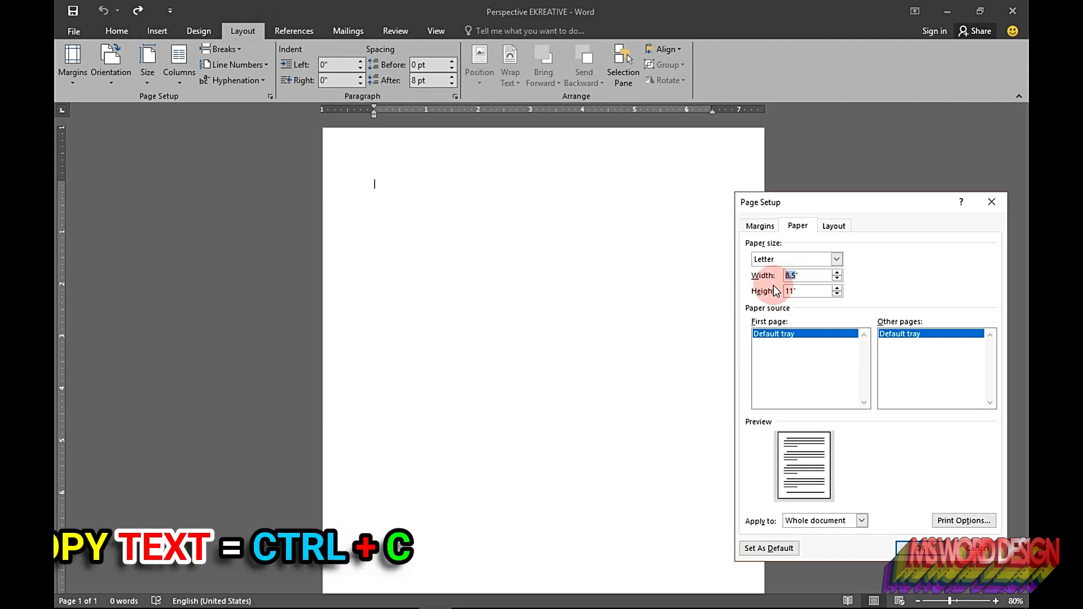
pyautogui.hotkey('ctrl', 'v')
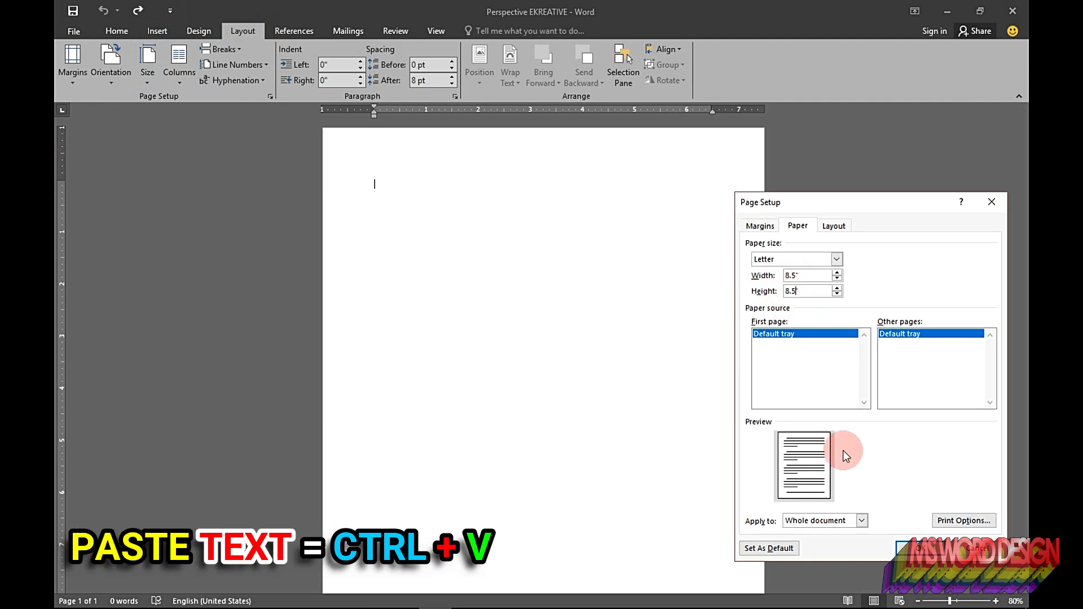
pyautogui.click(915, 546)
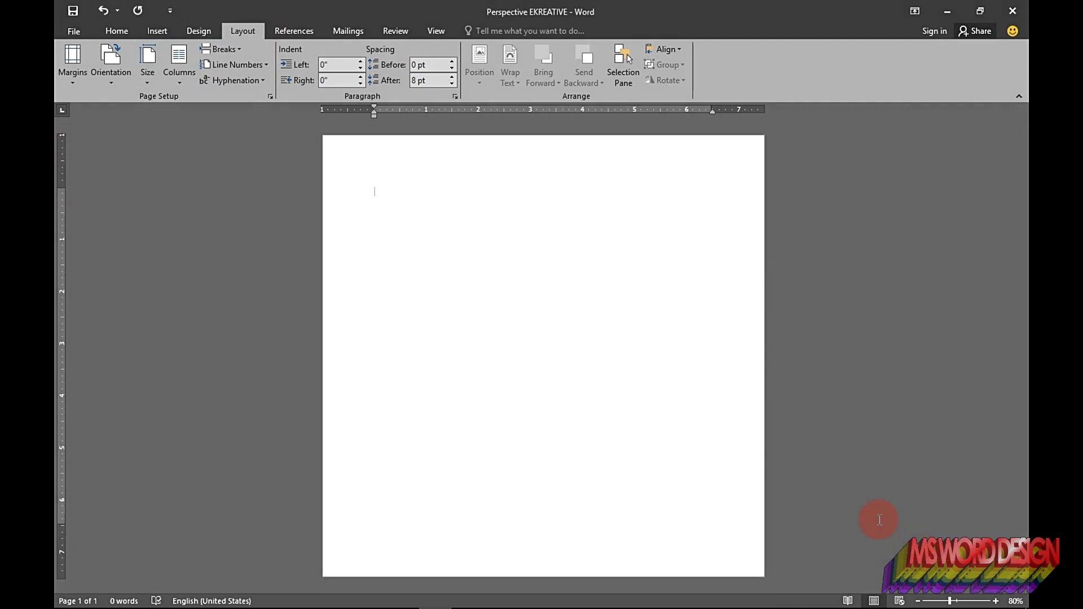
pyautogui.moveTo(60, 187); pyautogui.dragTo(56, 117)
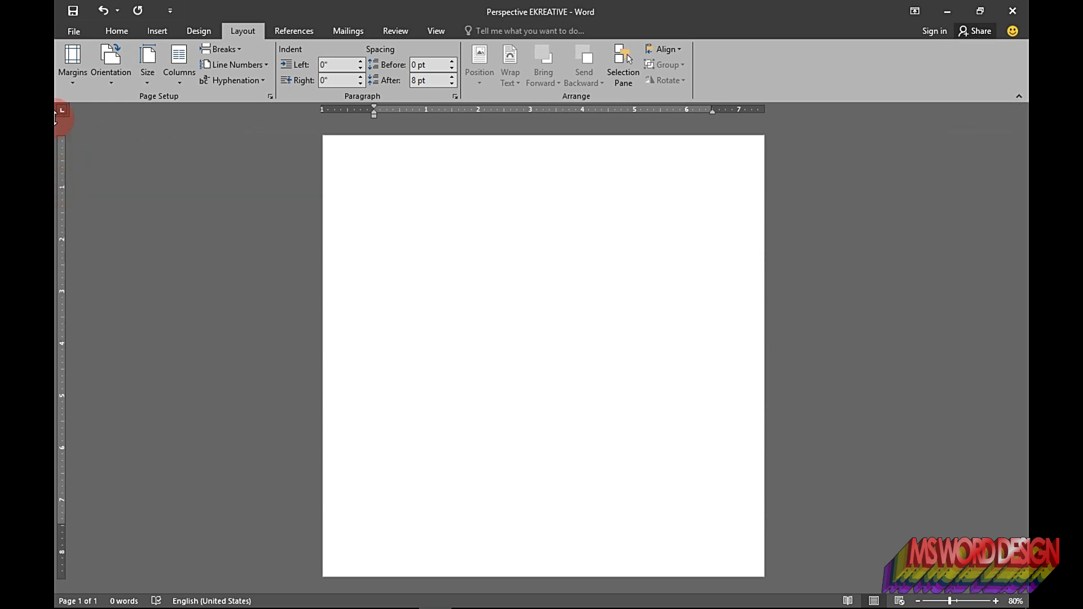
pyautogui.moveTo(374, 108); pyautogui.dragTo(303, 121)
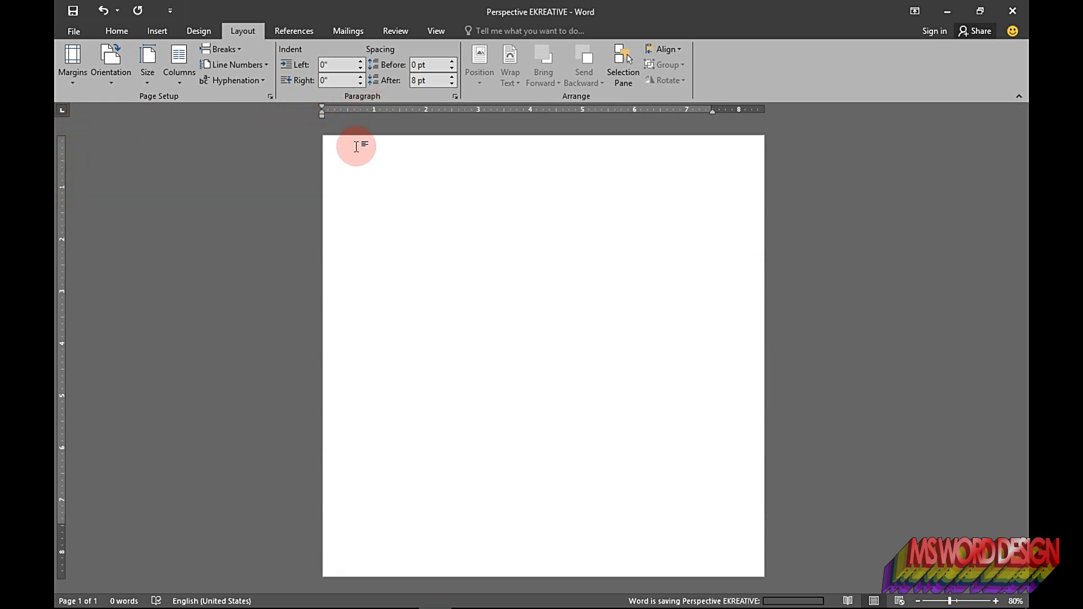
# Step: Draw a rectangle covering the entire page, about 8.5 inches square
pyautogui.click(154, 30)
pyautogui.click(246, 83)
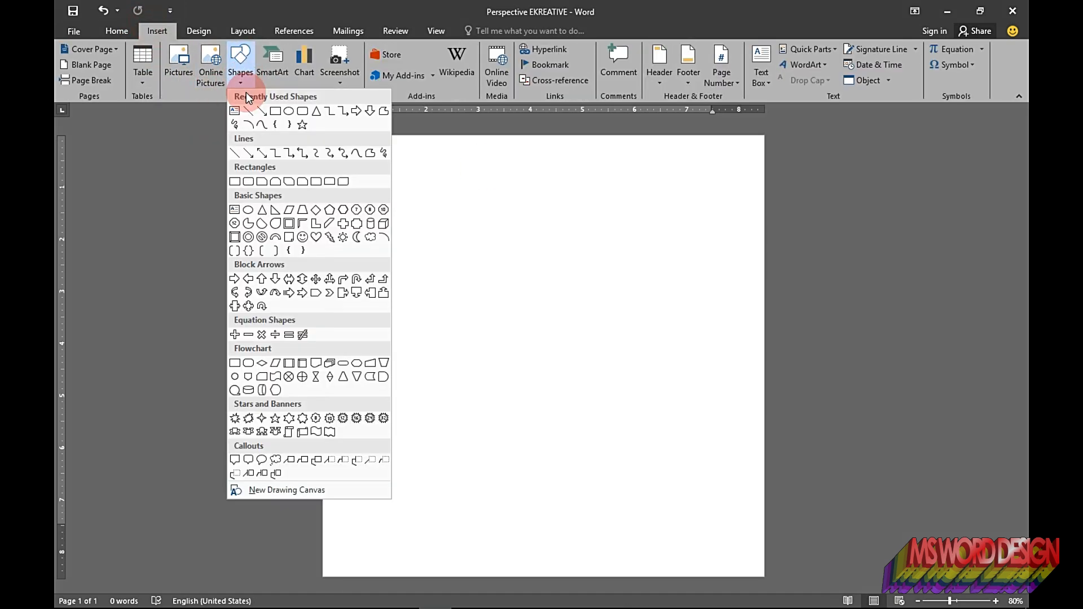
pyautogui.click(276, 110)
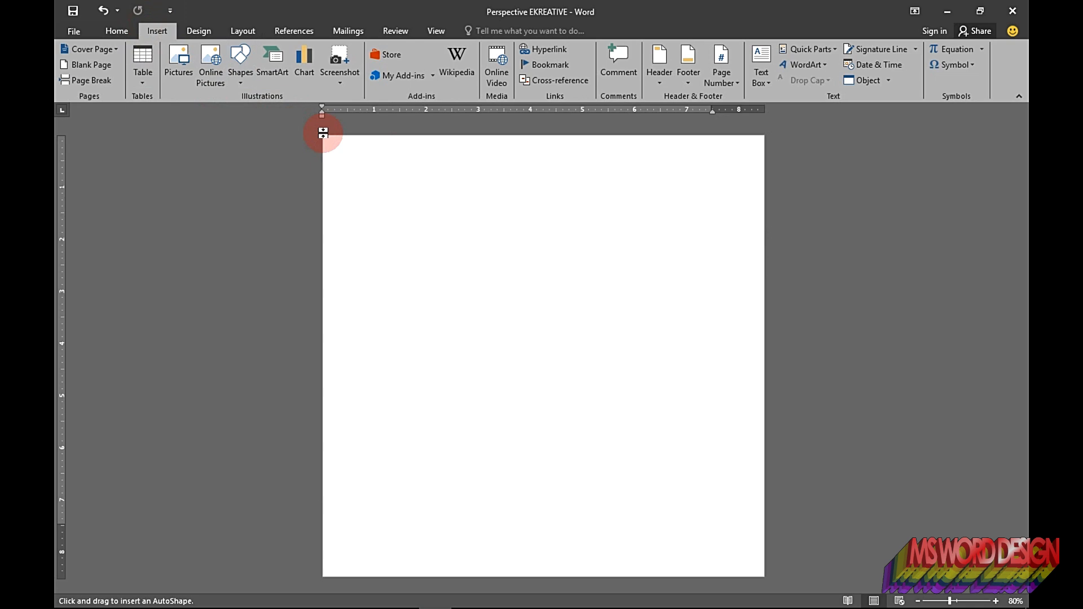
pyautogui.moveTo(322, 134)
pyautogui.mouseDown()
pyautogui.moveTo(459, 293)
pyautogui.moveTo(716, 515)
pyautogui.moveTo(765, 577)
pyautogui.mouseUp()
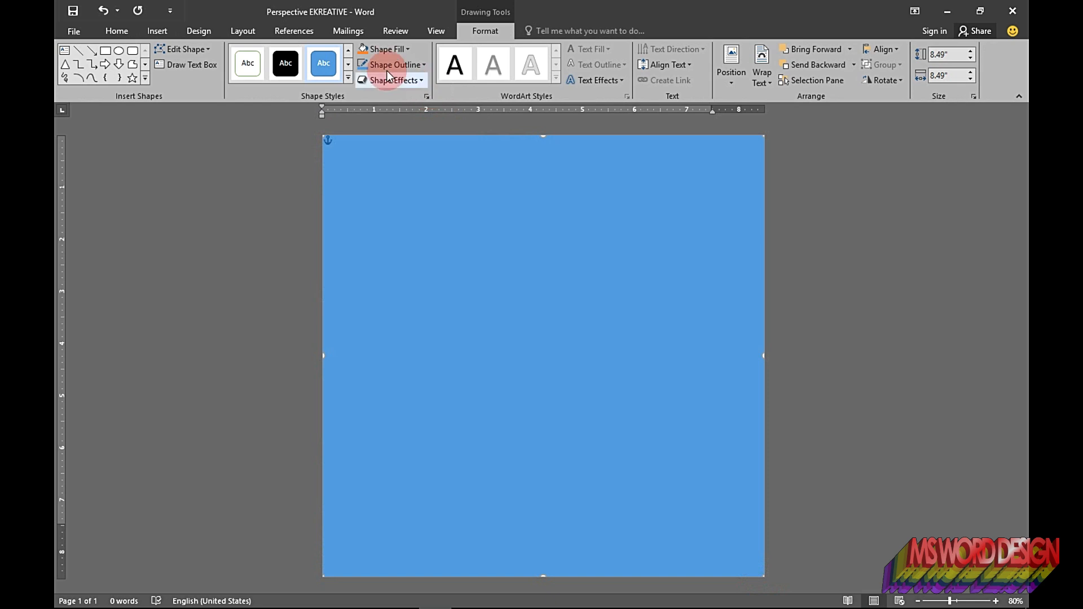
# Step: Remove the rectangle's outline and fill it with a gold theme color
pyautogui.click(379, 67)
pyautogui.click(386, 189)
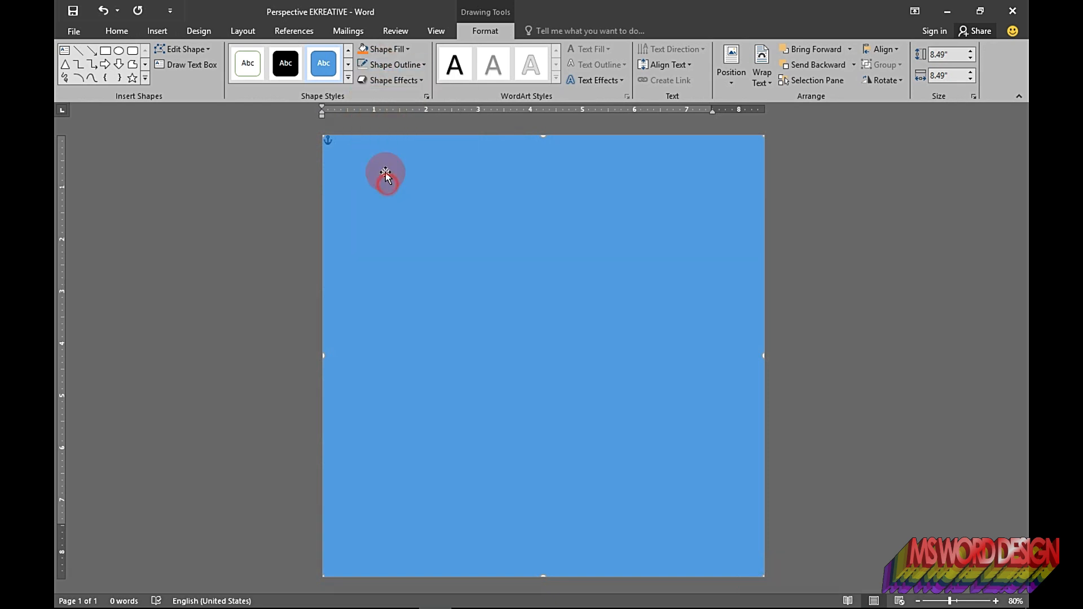
pyautogui.click(392, 49)
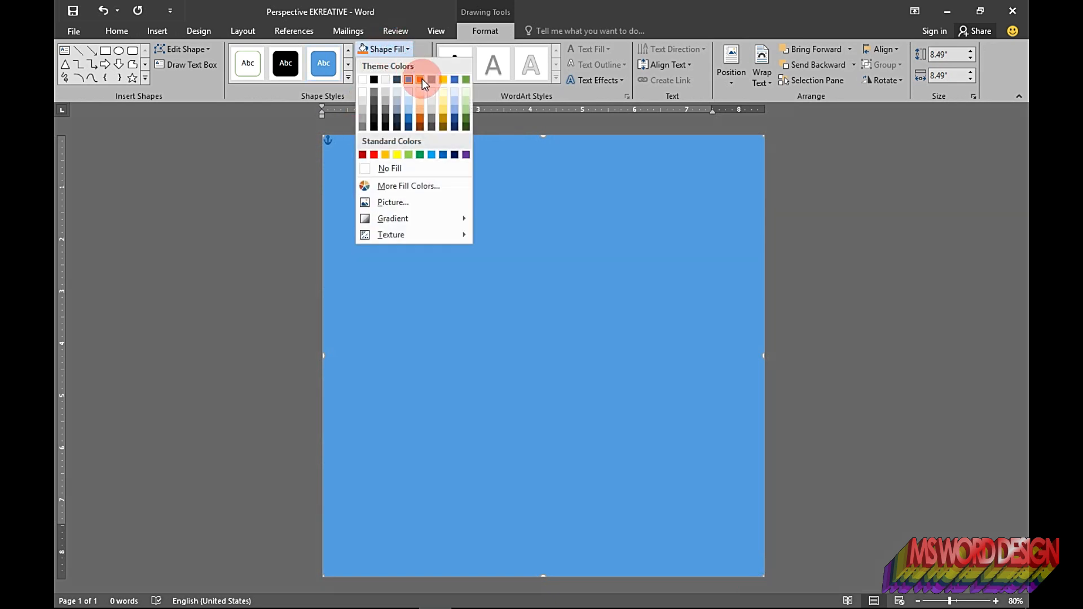
pyautogui.click(441, 81)
# Step: Set the rectangle's height and width to 8.5 inches in its layout options
pyautogui.rightClick(565, 295)
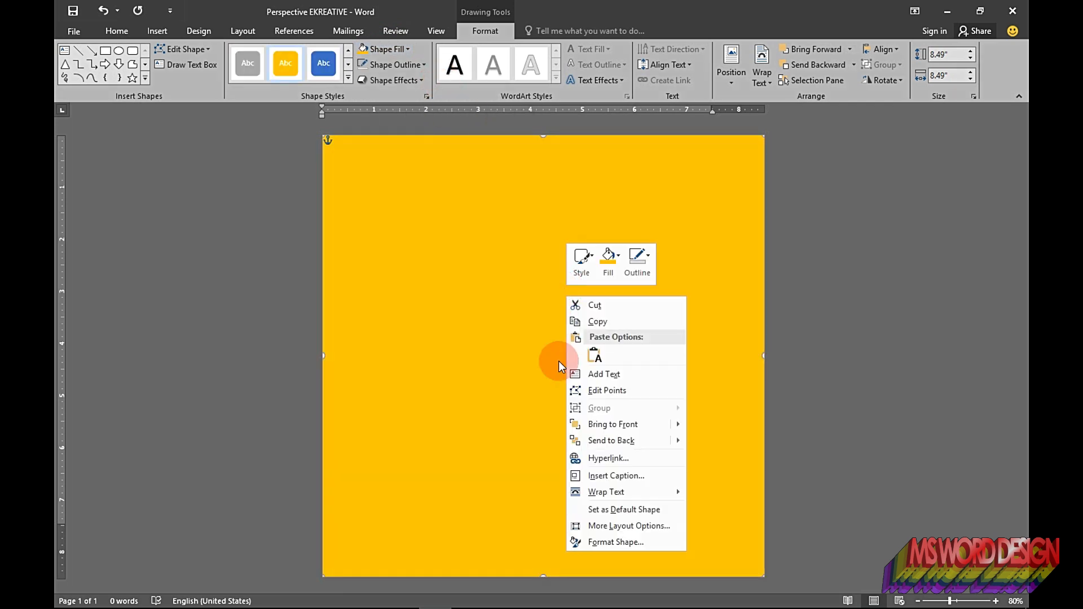
pyautogui.click(618, 526)
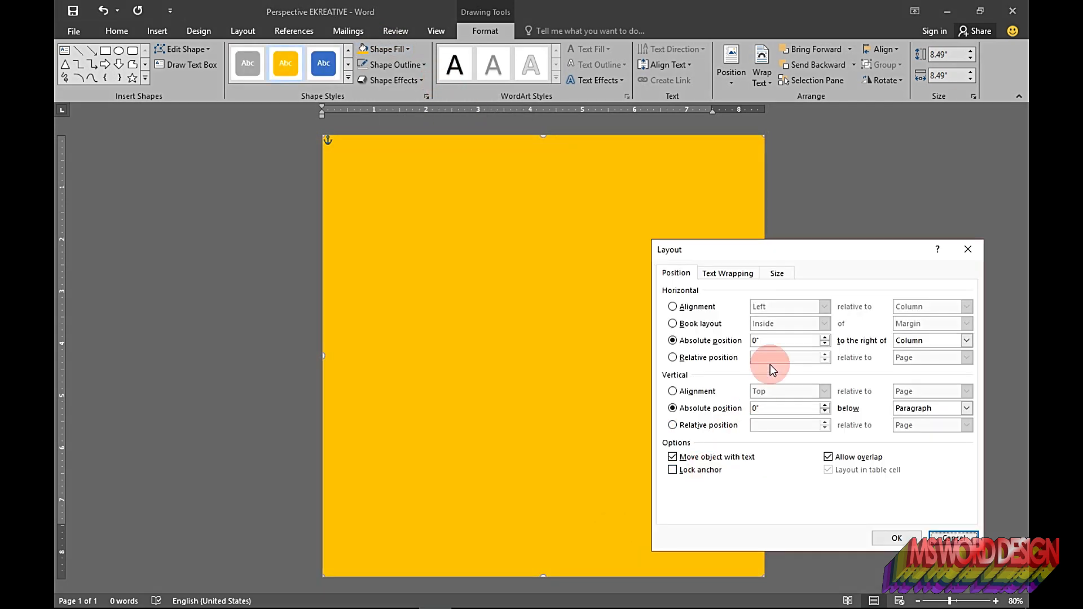
pyautogui.click(768, 282)
pyautogui.click(736, 308)
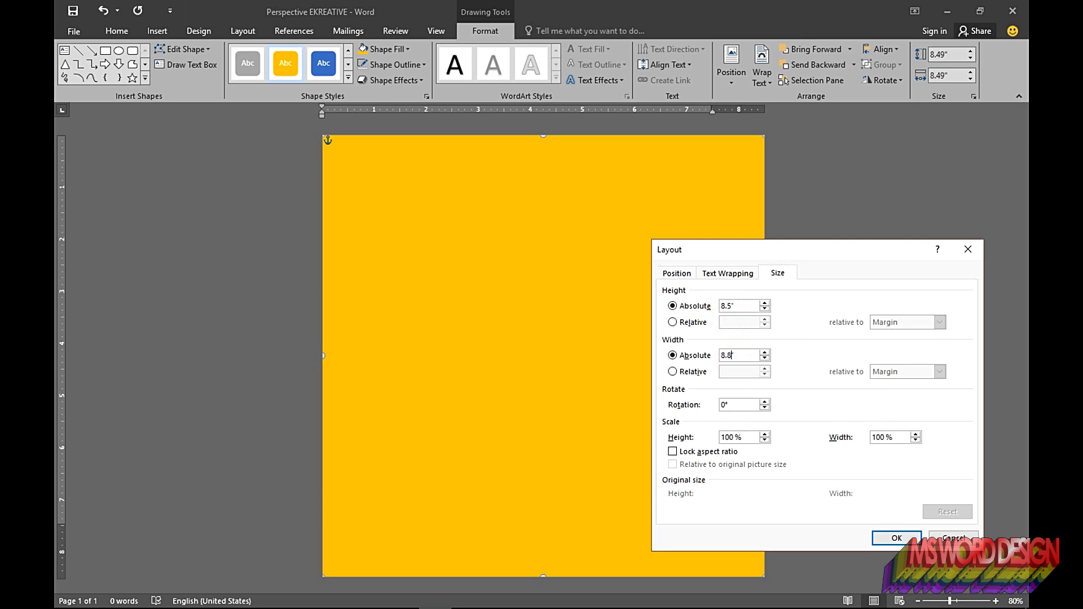
pyautogui.click(677, 273)
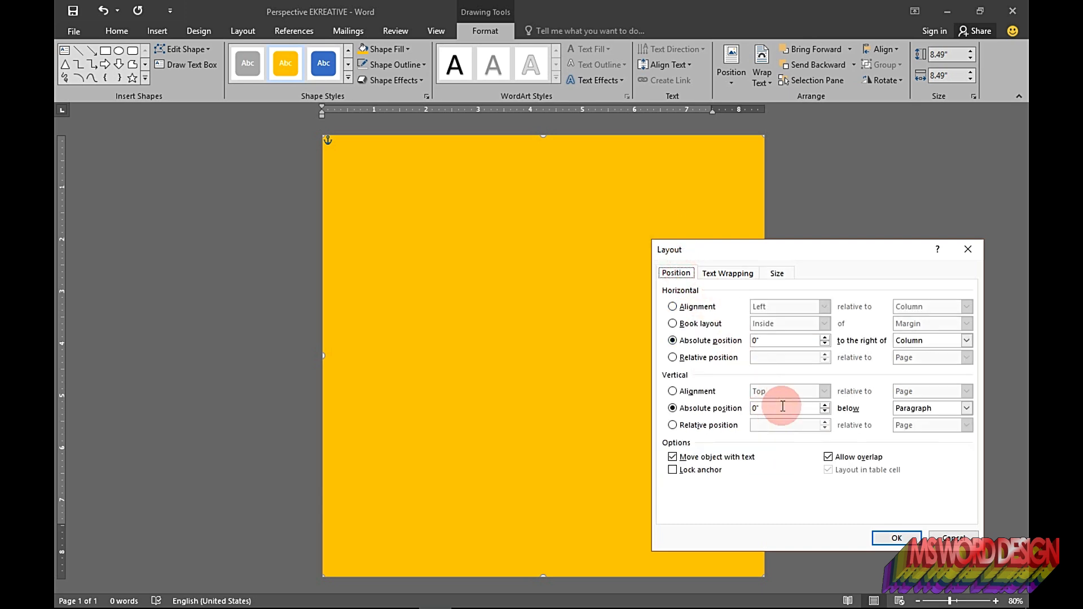
pyautogui.click(897, 538)
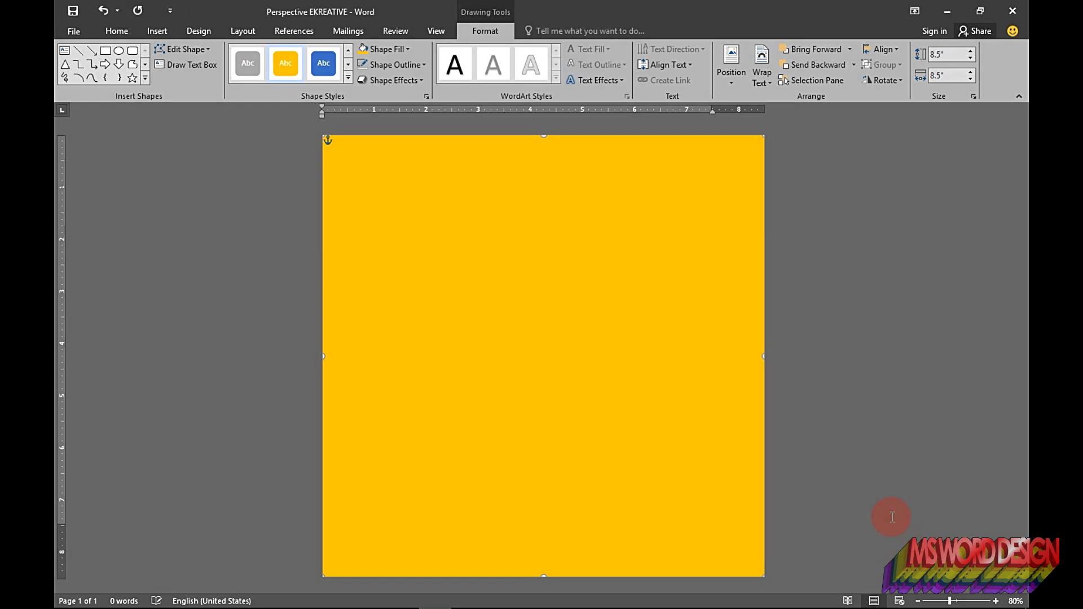
# Step: Set the rectangle's text wrapping to place it behind text with a fixed position on the page
pyautogui.click(857, 389)
pyautogui.click(586, 278)
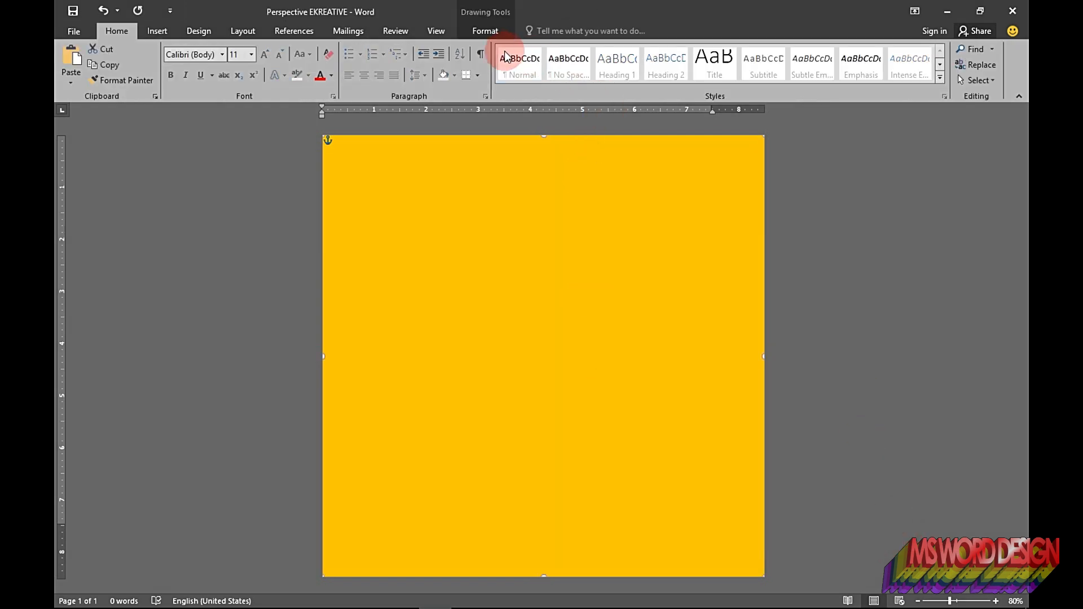
pyautogui.click(476, 32)
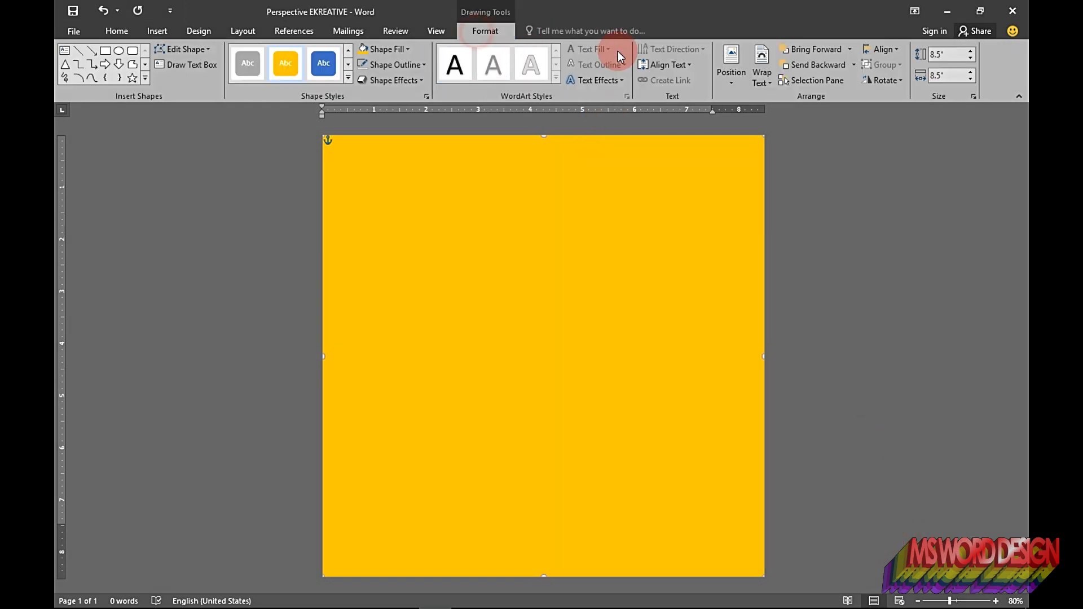
pyautogui.click(762, 78)
pyautogui.click(776, 179)
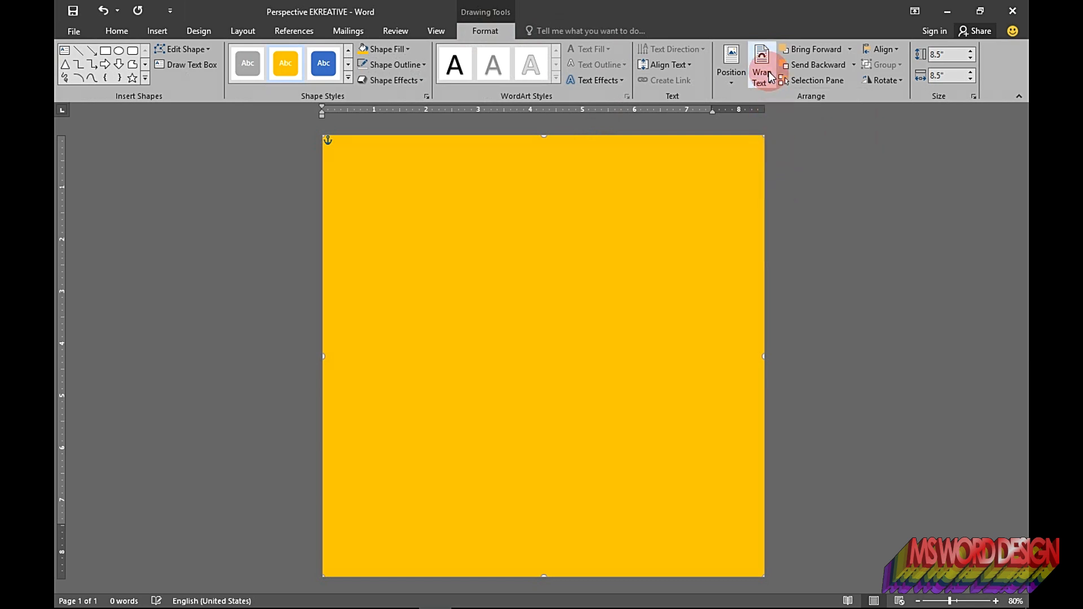
pyautogui.click(769, 71)
pyautogui.click(793, 245)
pyautogui.click(824, 252)
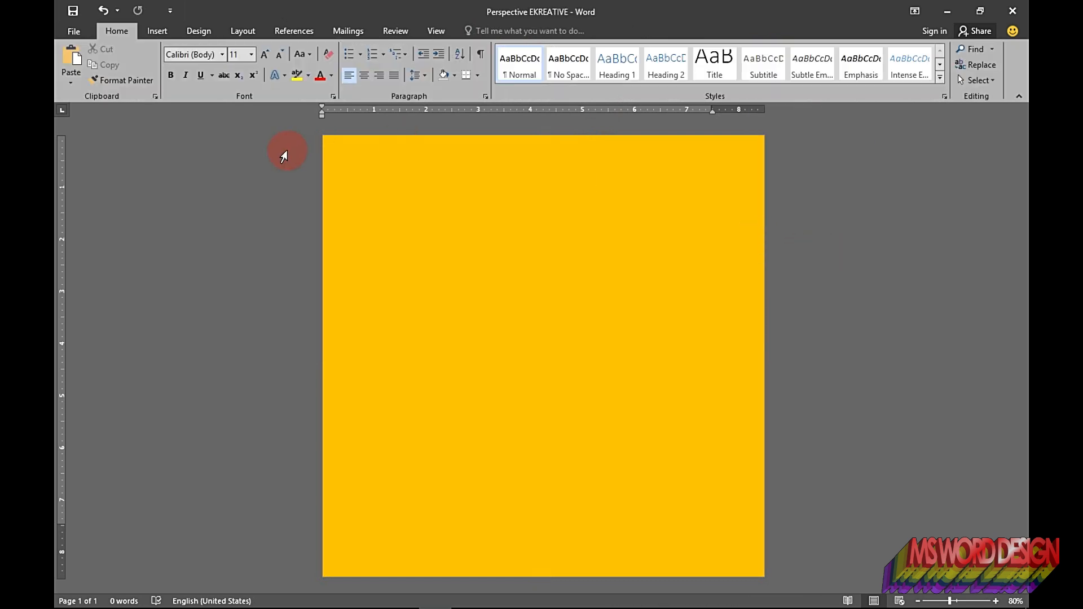
pyautogui.click(160, 31)
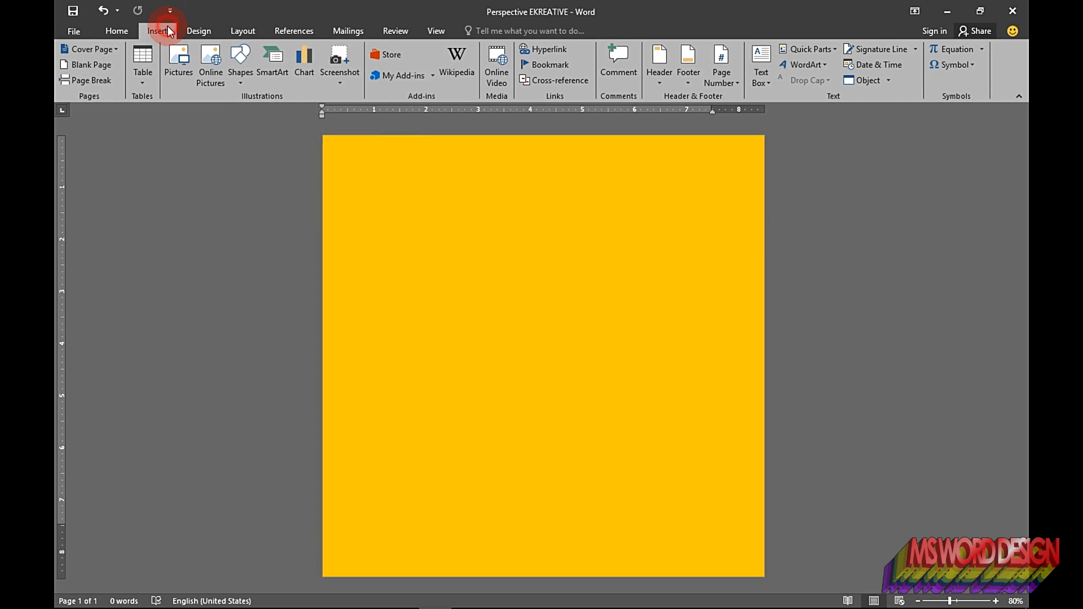
pyautogui.click(250, 80)
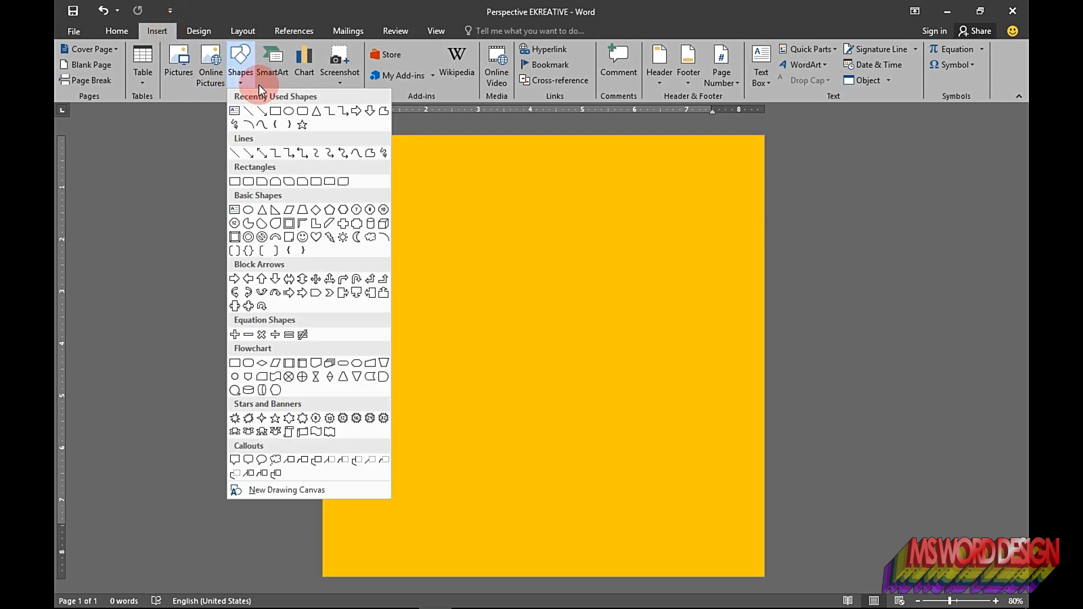
pyautogui.click(233, 113)
pyautogui.moveTo(360, 246); pyautogui.dragTo(717, 458)
pyautogui.click(631, 179)
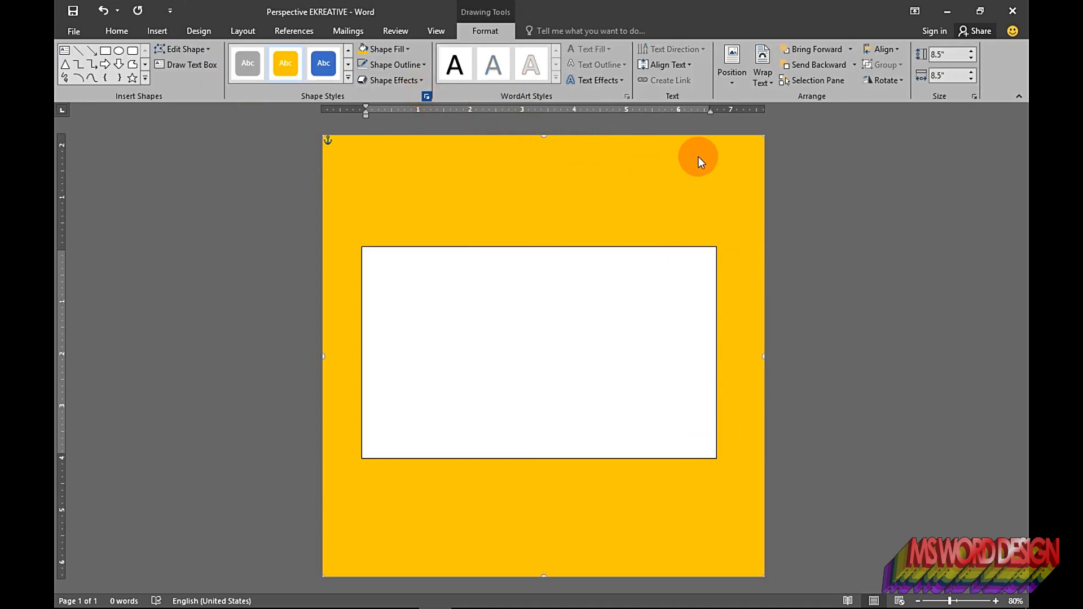
pyautogui.click(886, 141)
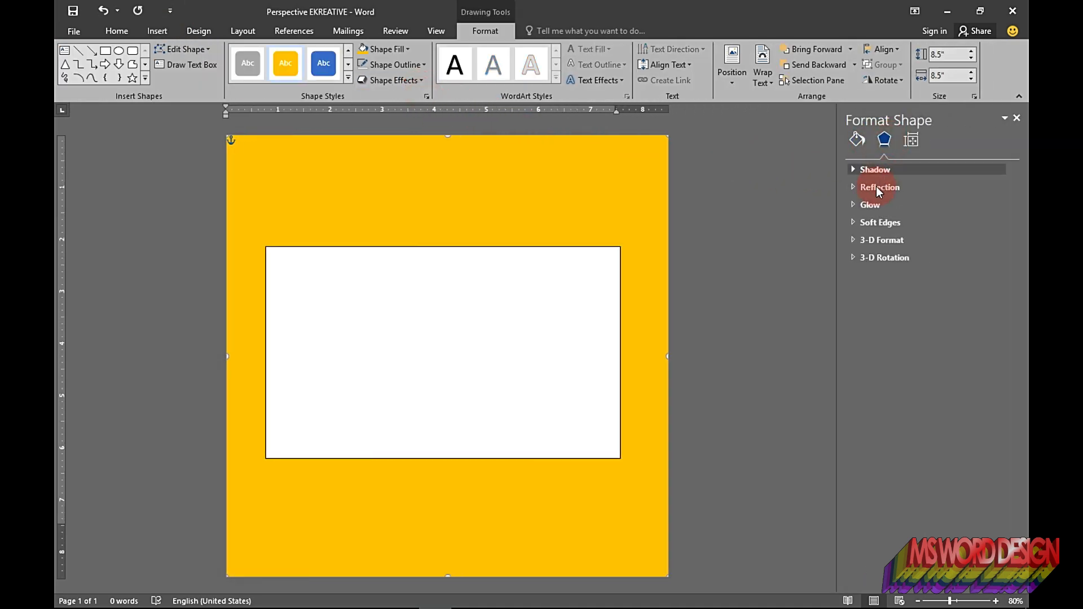
pyautogui.click(536, 294)
pyautogui.click(533, 246)
pyautogui.press('Delete')
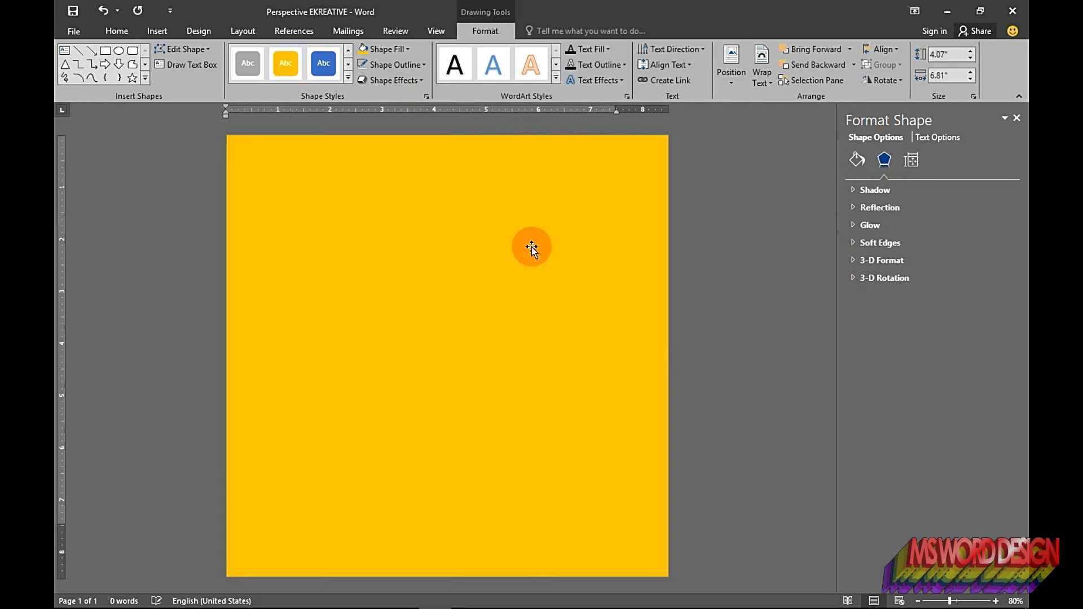
# Step: Apply a 25 pt soft edges effect to the gold background rectangle
pyautogui.click(524, 251)
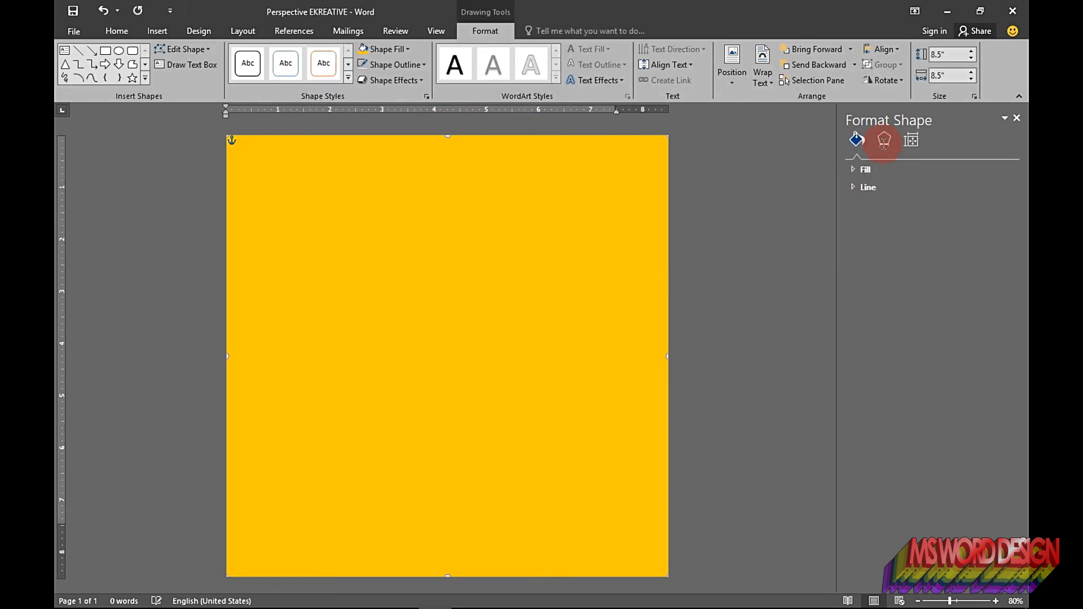
pyautogui.click(857, 222)
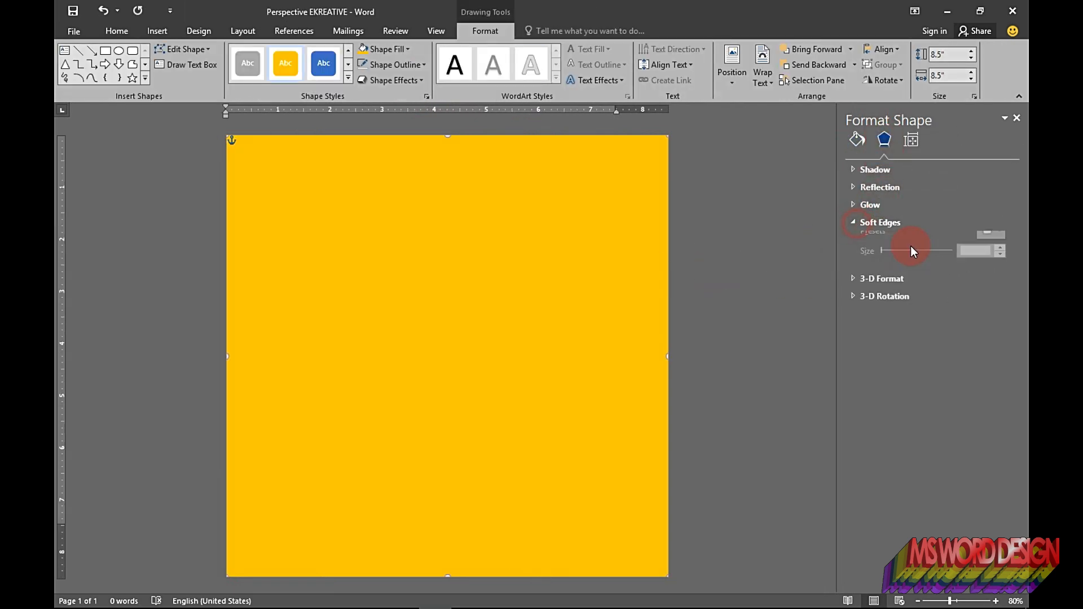
pyautogui.click(991, 242)
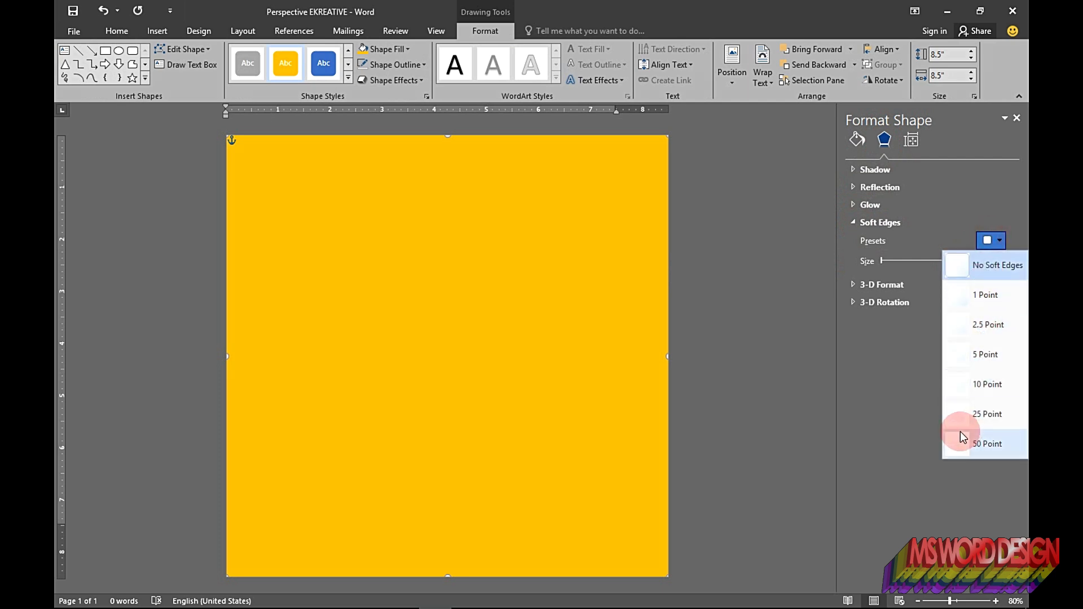
pyautogui.click(964, 415)
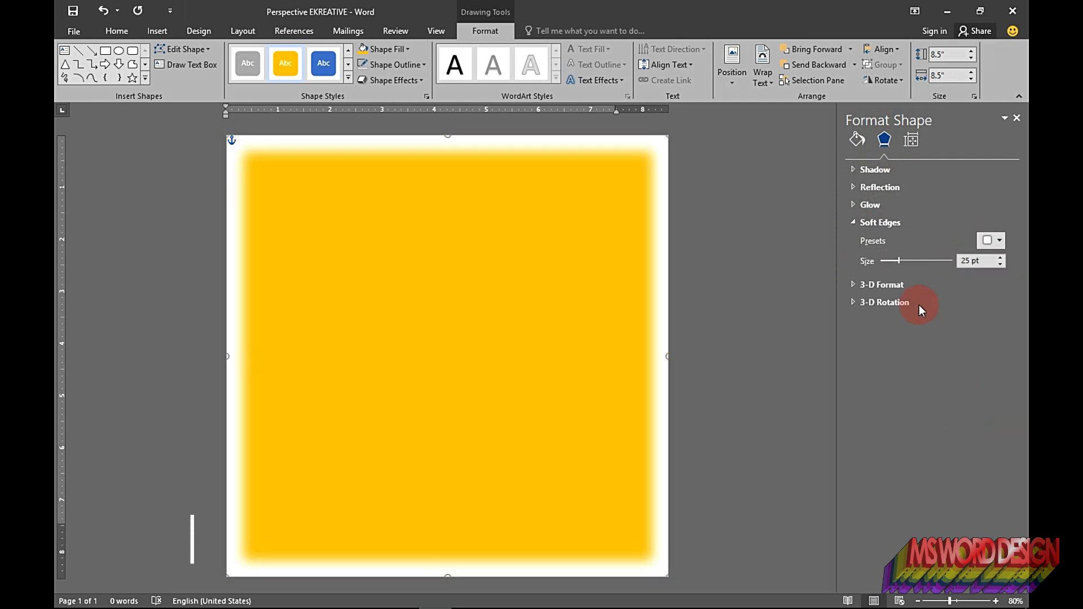
pyautogui.click(863, 223)
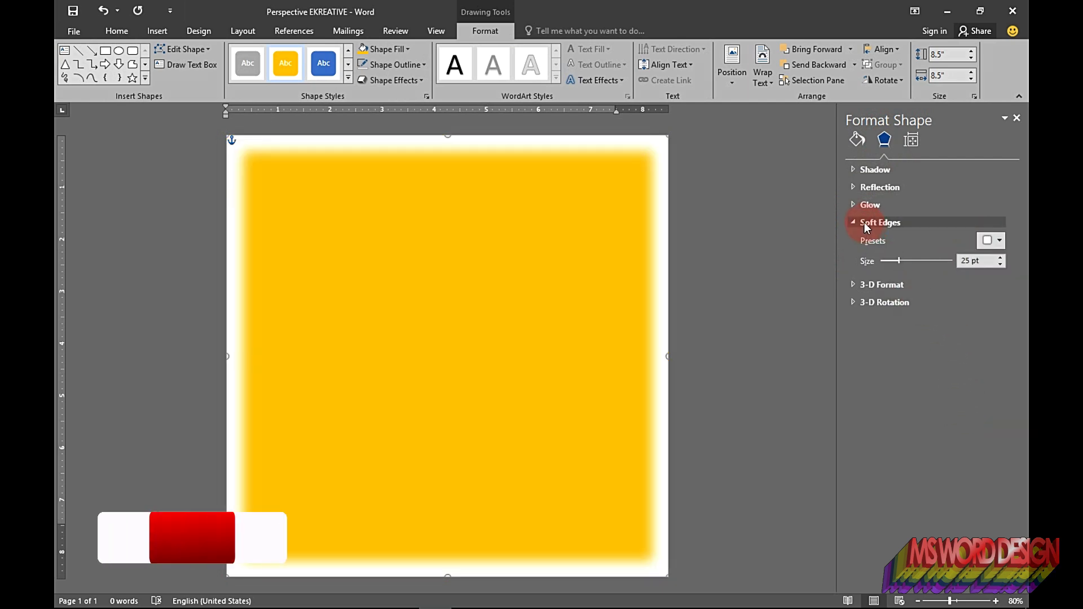
pyautogui.click(856, 140)
pyautogui.click(780, 221)
pyautogui.click(600, 170)
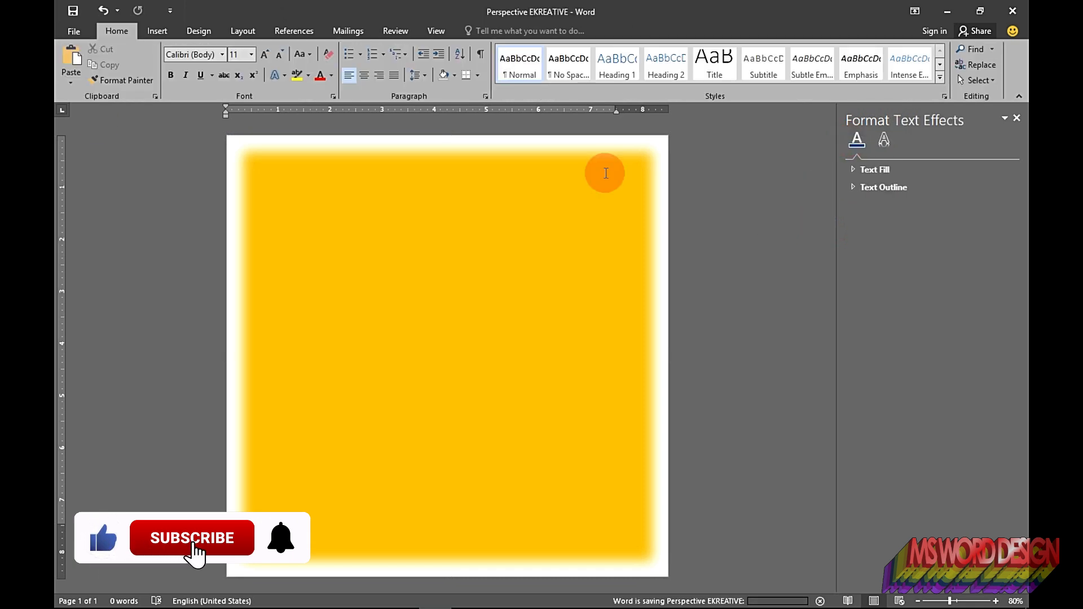
# Step: Draw a text box about 3.3 by 6.2 inches across the middle of the page
pyautogui.click(159, 32)
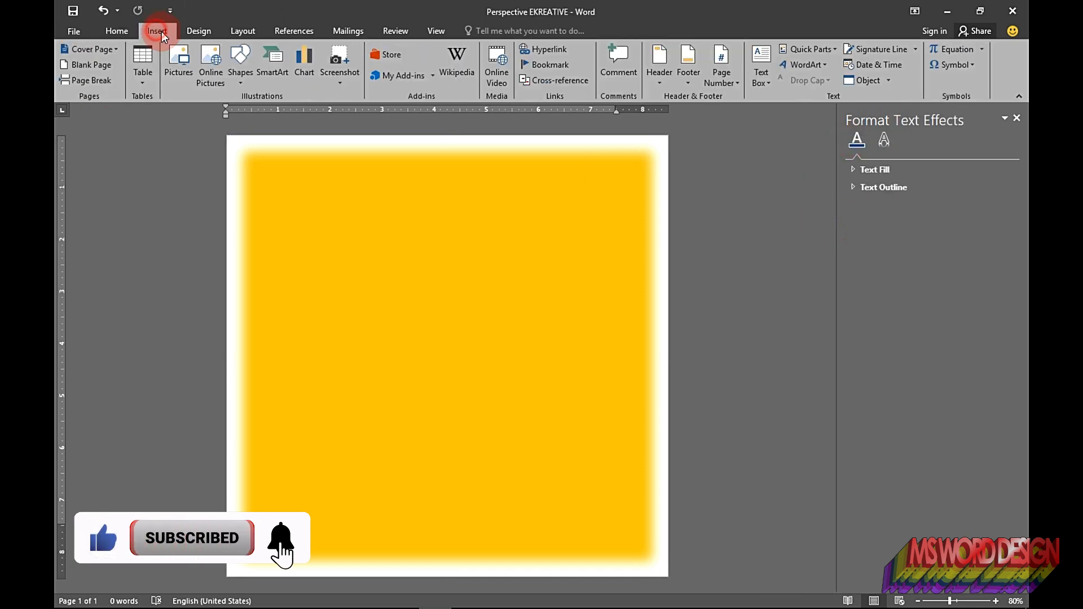
pyautogui.click(241, 69)
pyautogui.click(235, 113)
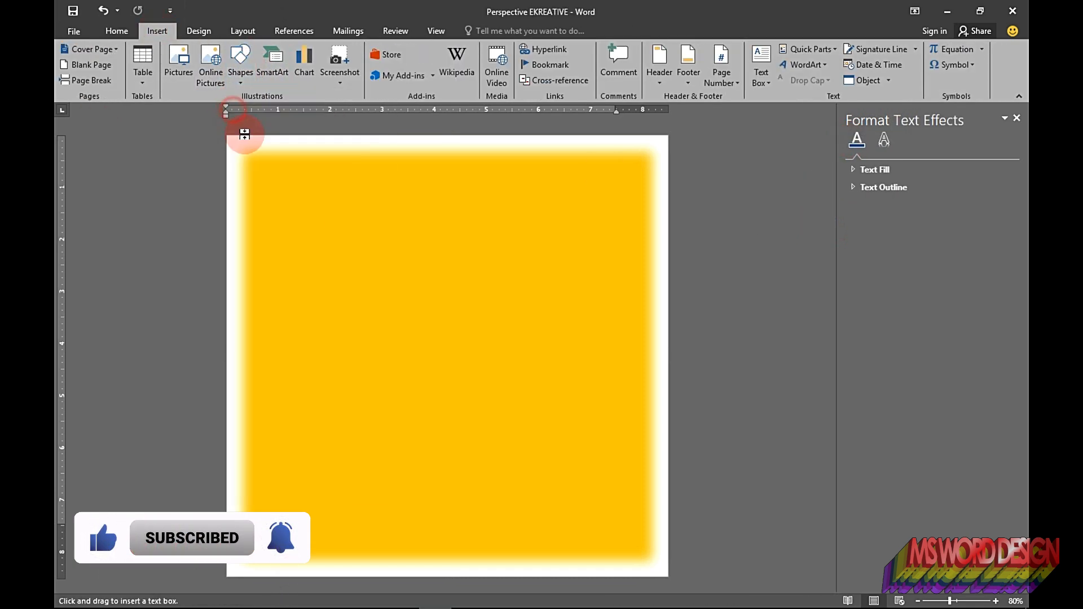
pyautogui.moveTo(291, 263); pyautogui.dragTo(615, 435)
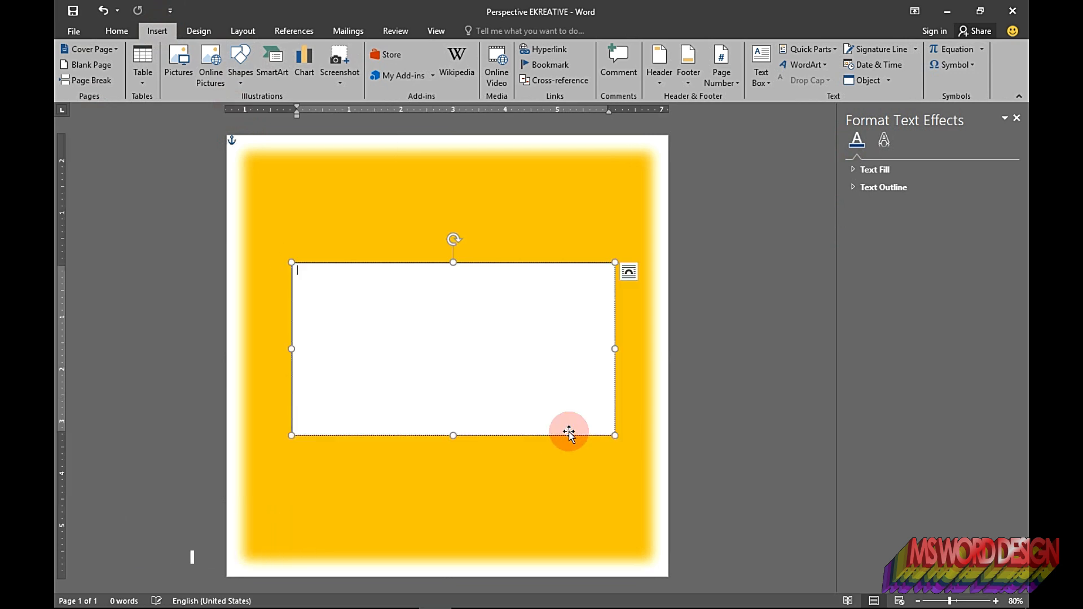
# Step: Set the text box's layout option to a fixed position on the page
pyautogui.click(633, 272)
pyautogui.click(700, 426)
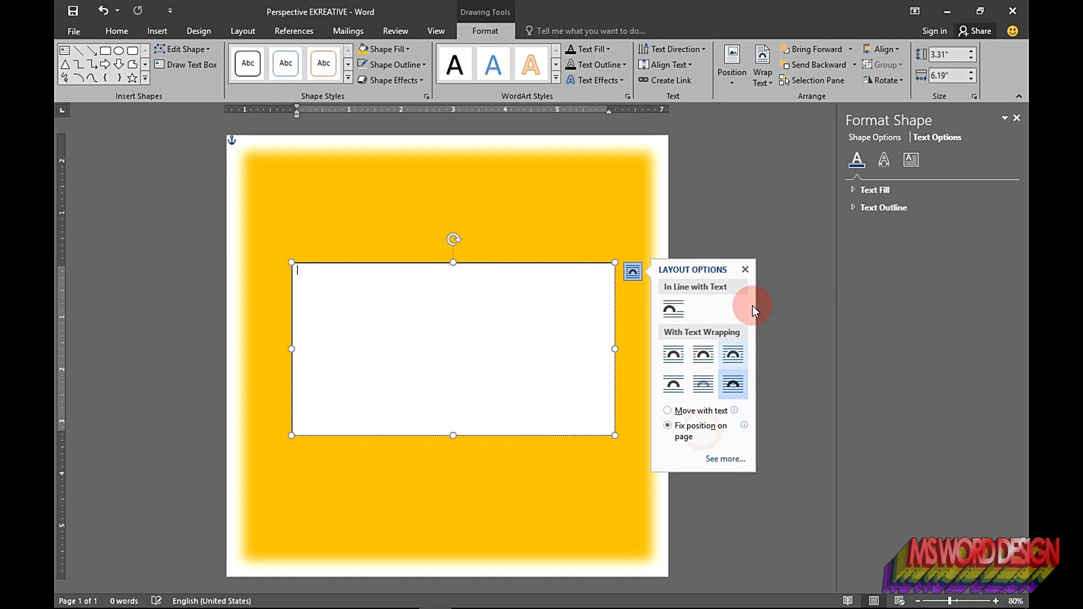
pyautogui.click(745, 270)
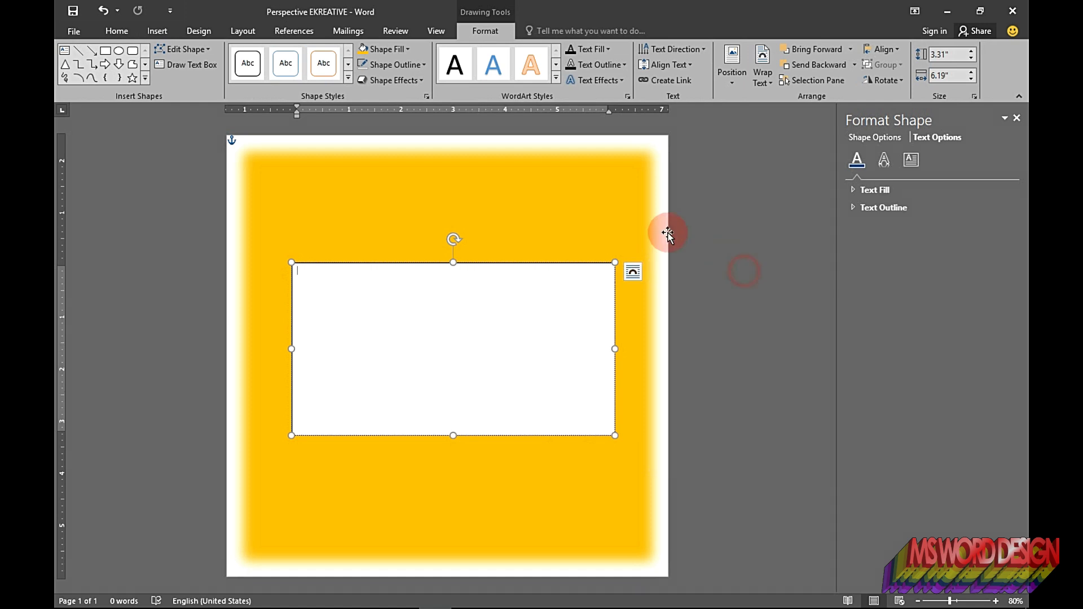
# Step: Remove the text box's outline and fill
pyautogui.click(377, 69)
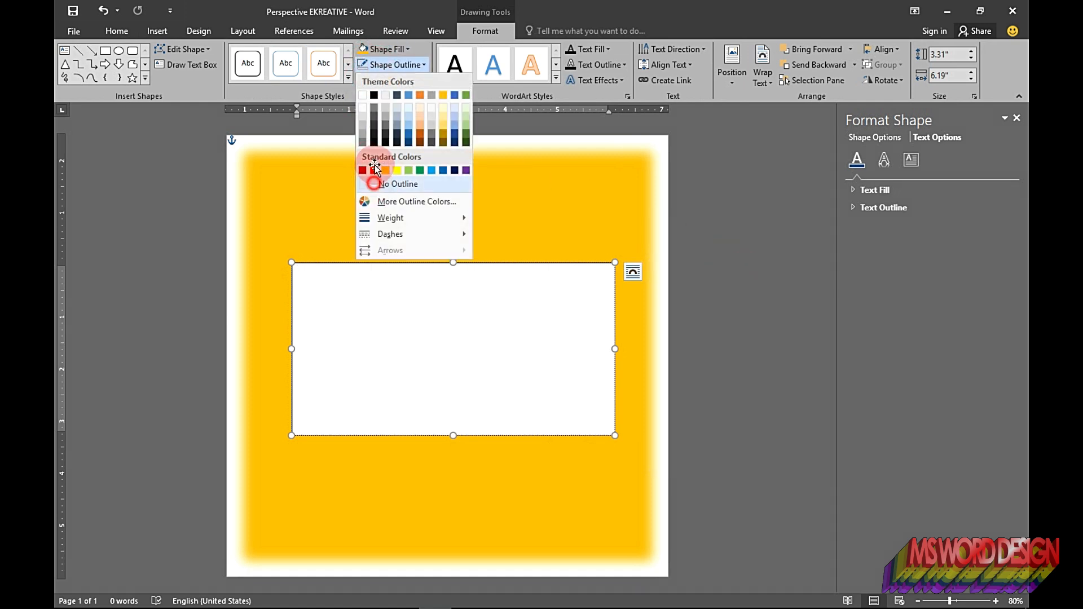
pyautogui.click(374, 181)
pyautogui.click(389, 50)
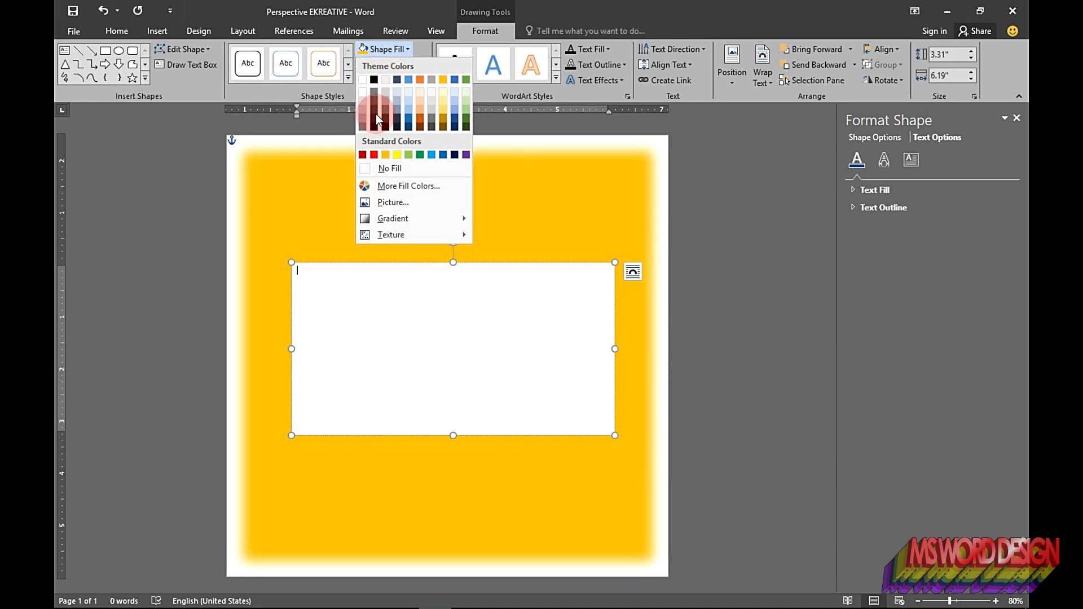
pyautogui.click(373, 168)
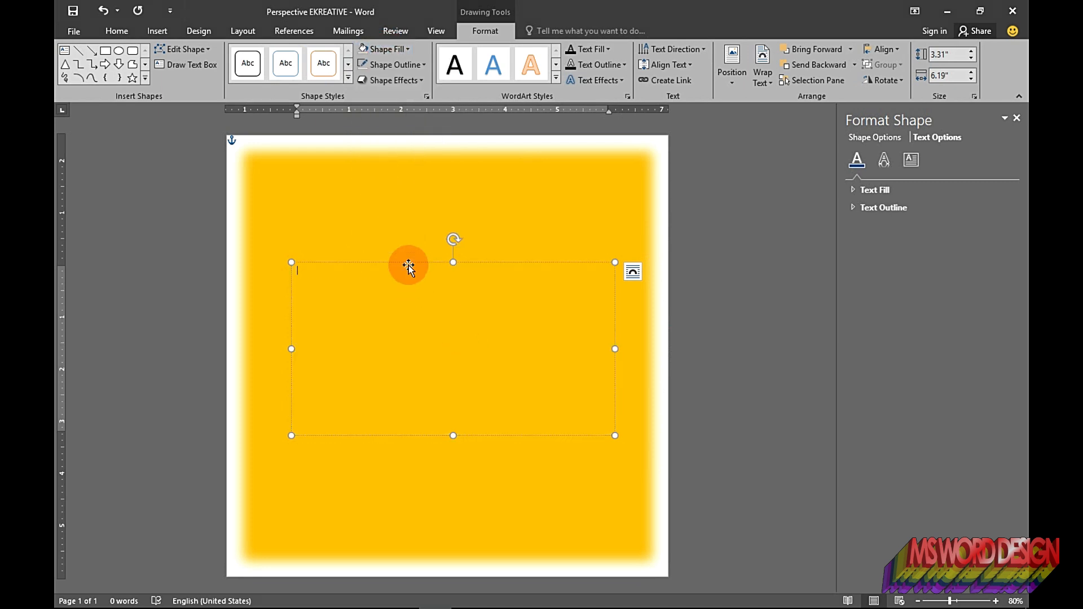
# Step: Set the text box's height to 3 inches and width to 7.89 inches in its layout settings
pyautogui.rightClick(406, 262)
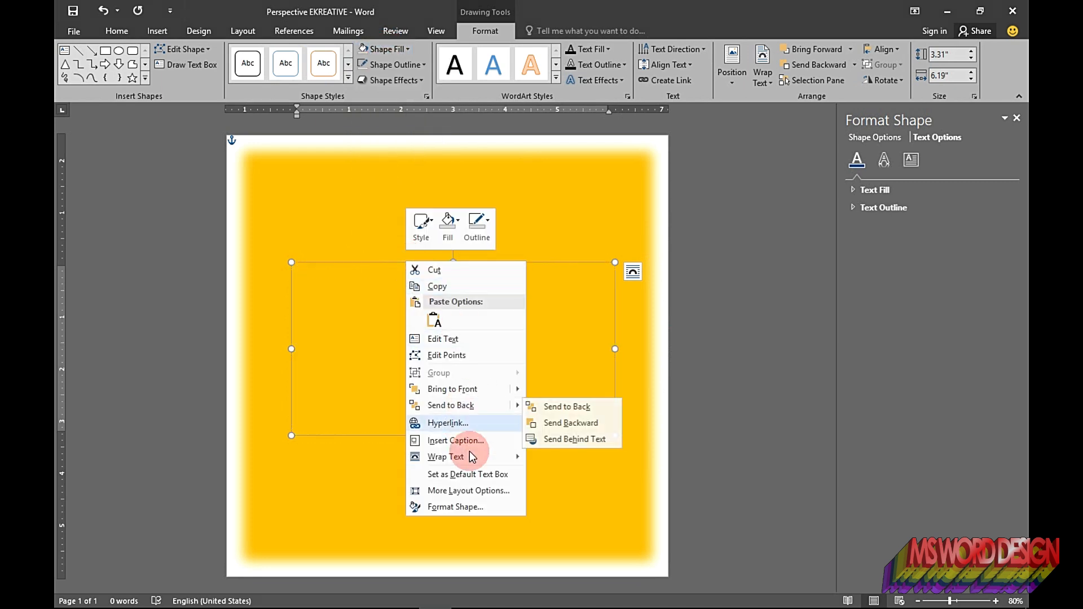
pyautogui.click(471, 493)
pyautogui.click(778, 273)
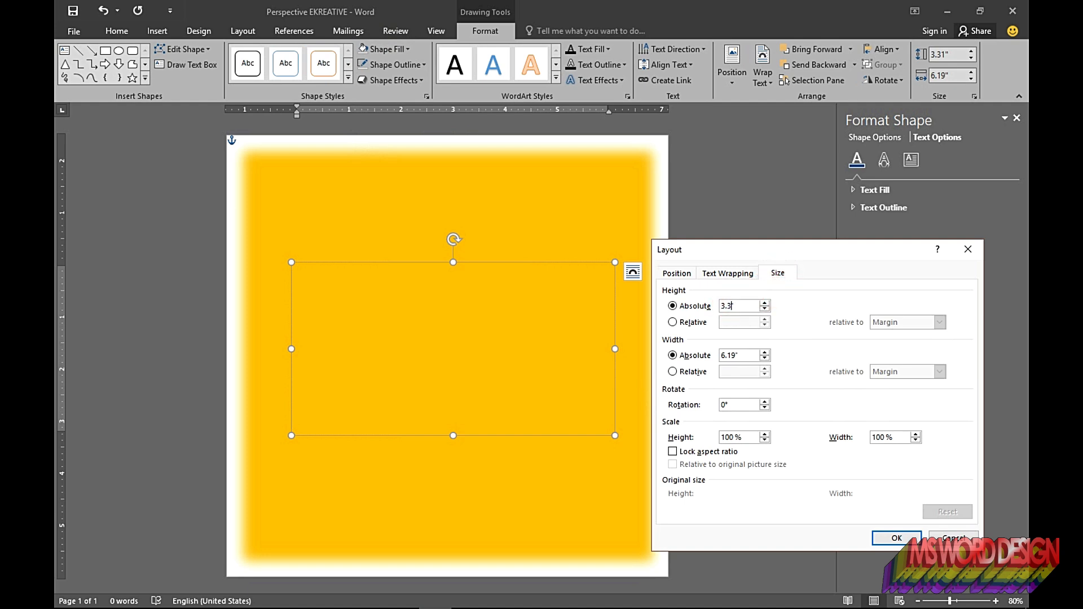
pyautogui.moveTo(739, 353); pyautogui.dragTo(721, 356)
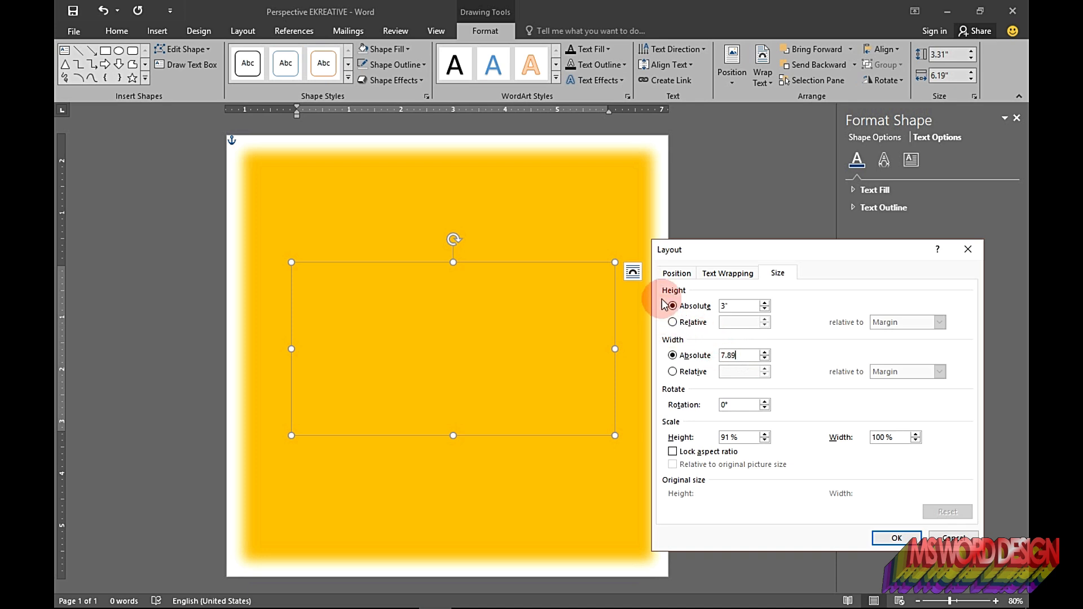
pyautogui.click(677, 273)
# Step: Position the text box 0.36 inches right of the margin and 3.38 inches below the margin
pyautogui.moveTo(770, 342); pyautogui.dragTo(734, 343)
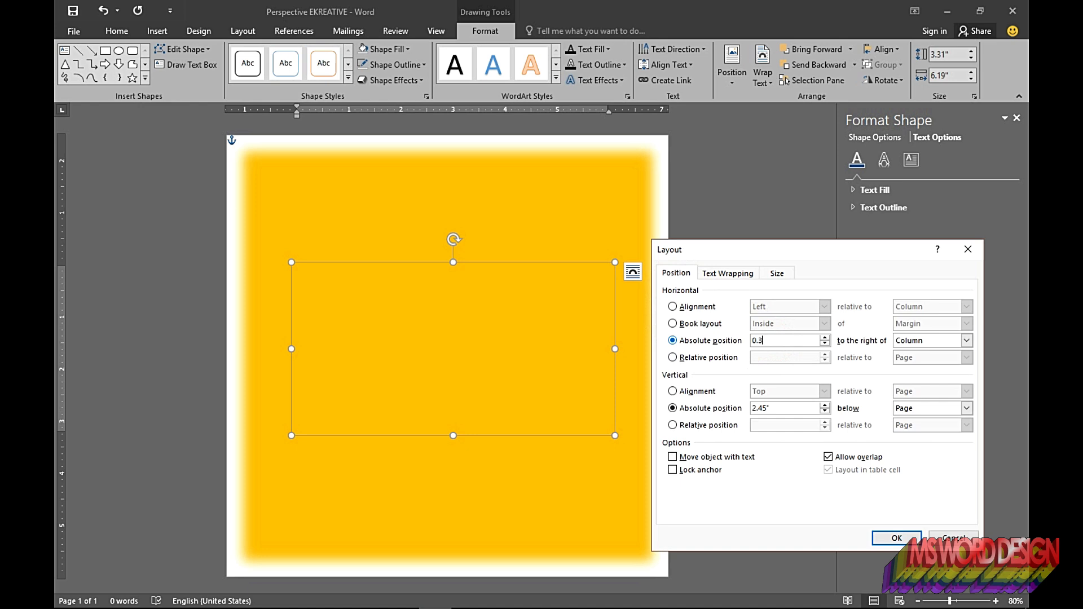
pyautogui.click(968, 341)
pyautogui.click(922, 353)
pyautogui.moveTo(813, 410); pyautogui.dragTo(708, 411)
pyautogui.write('3.38')
pyautogui.click(967, 409)
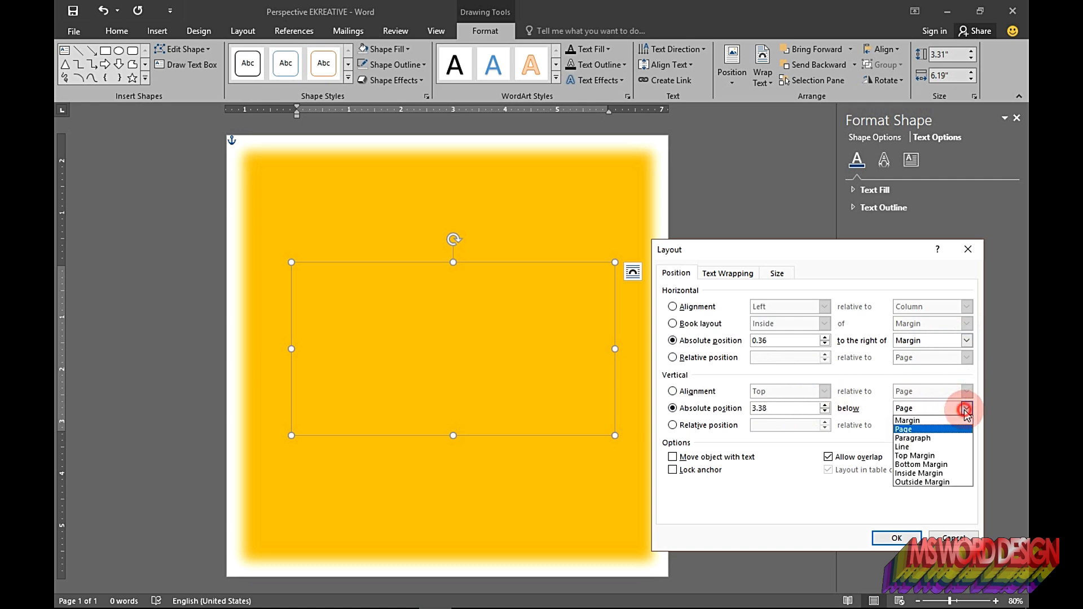
pyautogui.click(920, 422)
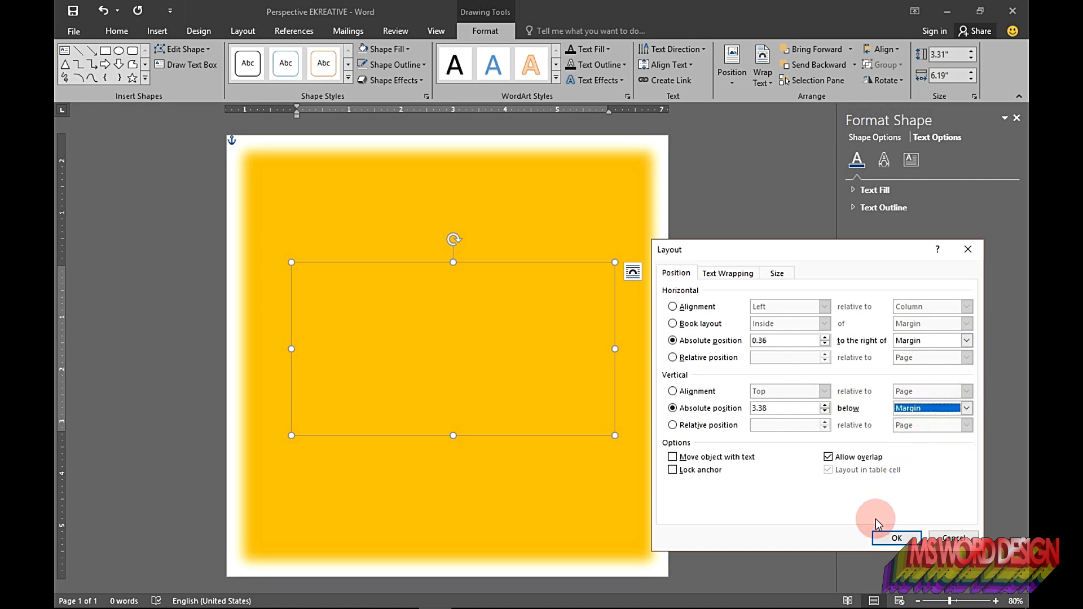
pyautogui.click(892, 538)
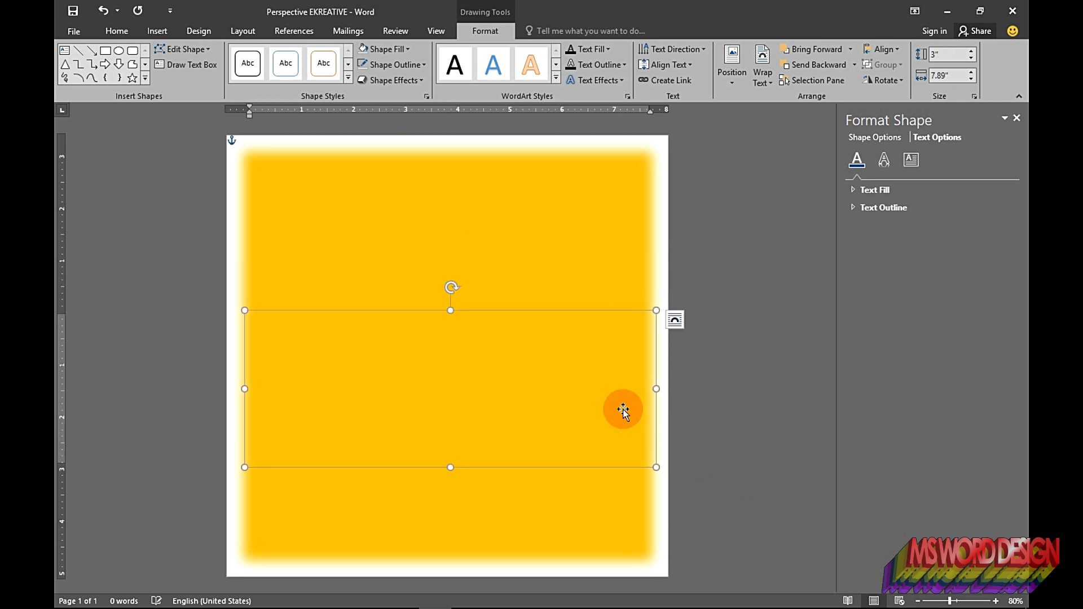
# Step: Set the text box font to Arial, size 100, bold
pyautogui.click(576, 340)
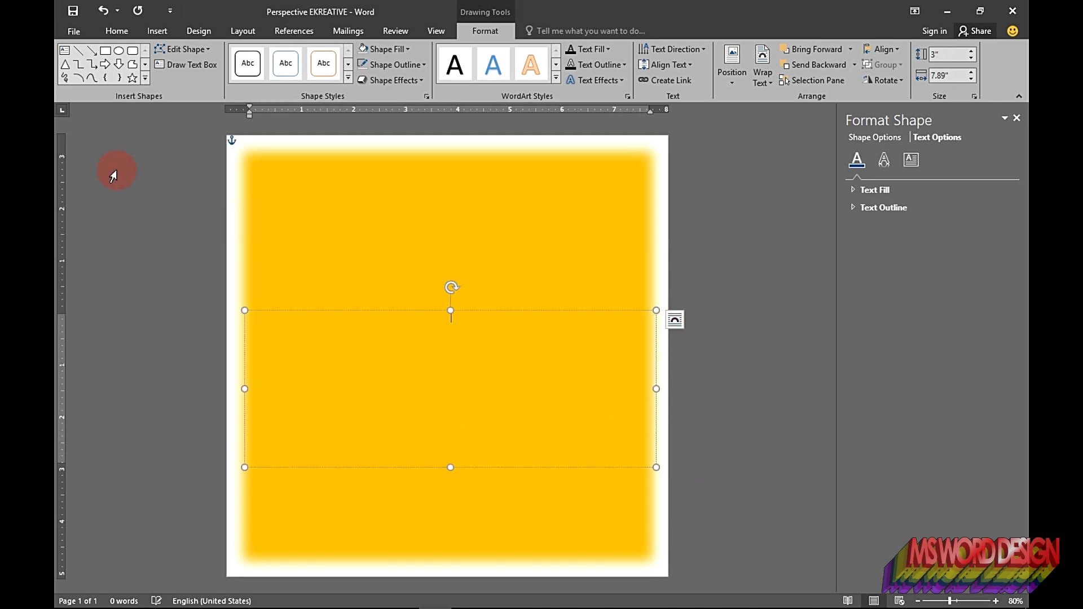
pyautogui.click(113, 31)
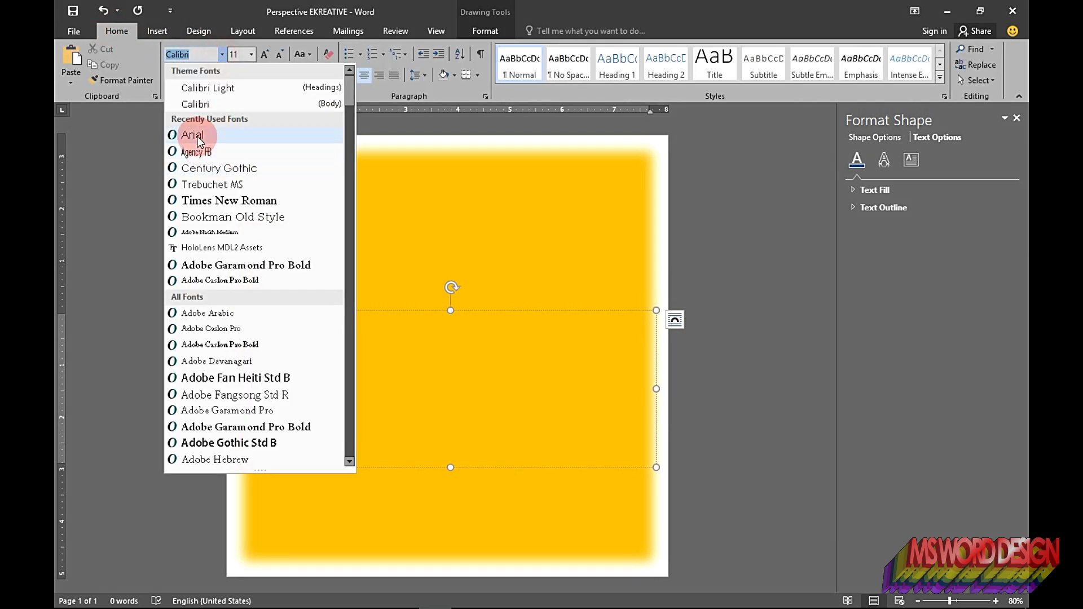
pyautogui.click(219, 139)
pyautogui.write('100')
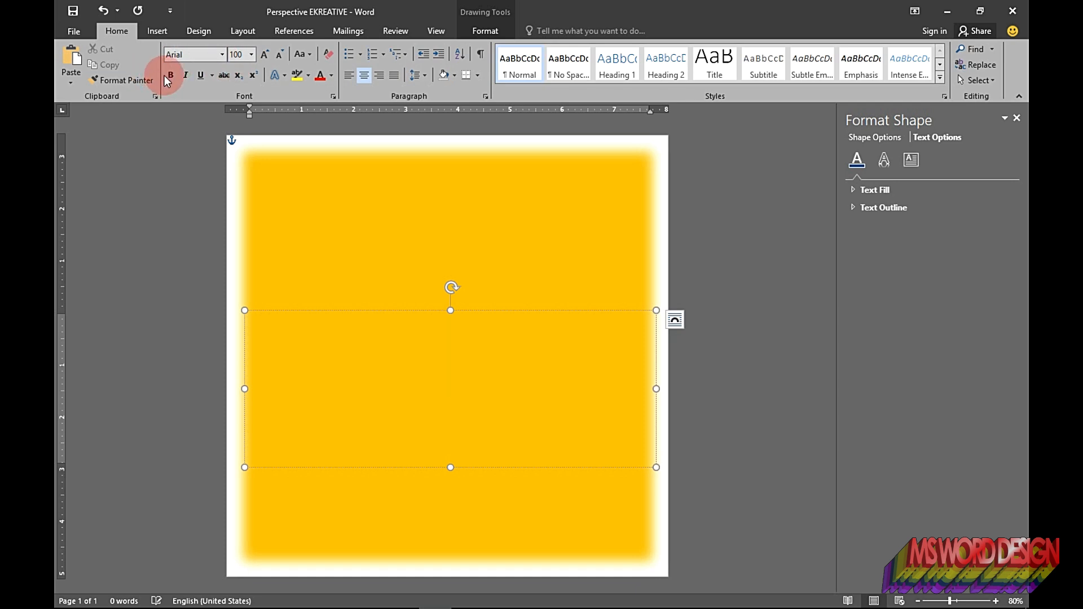
pyautogui.click(168, 77)
# Step: Set the character scale to 95% and condense the spacing by 5 pt in the font settings
pyautogui.click(334, 97)
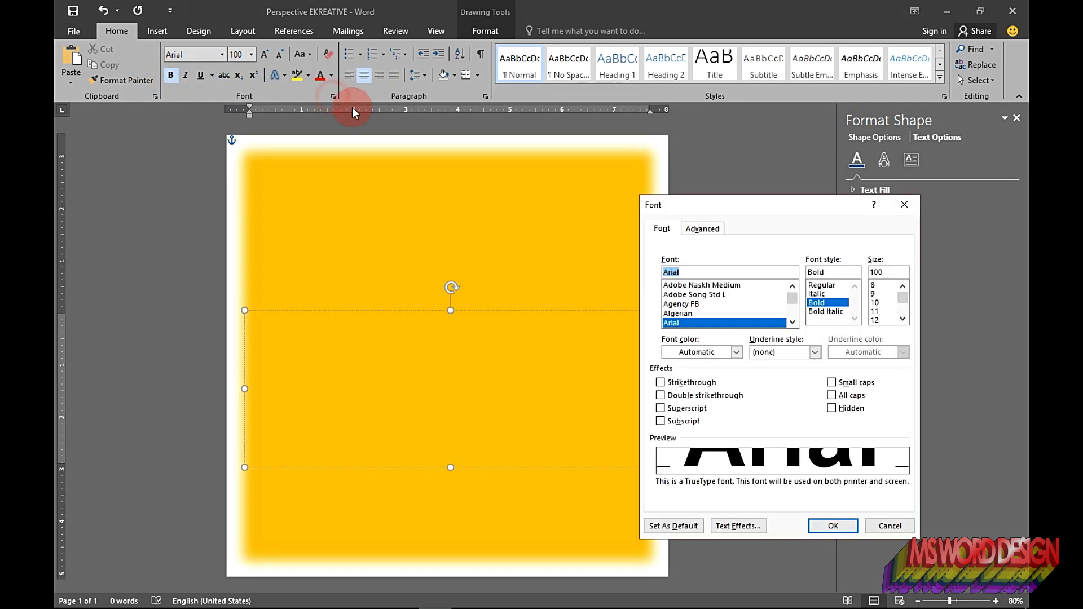
pyautogui.click(694, 227)
pyautogui.doubleClick(695, 261)
pyautogui.write('95')
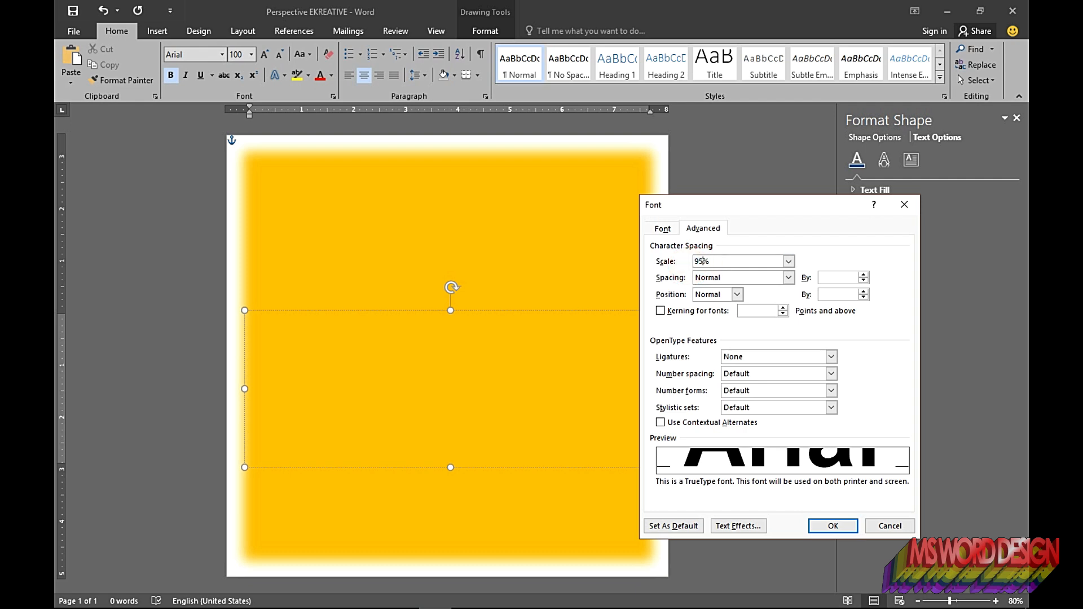
pyautogui.click(789, 278)
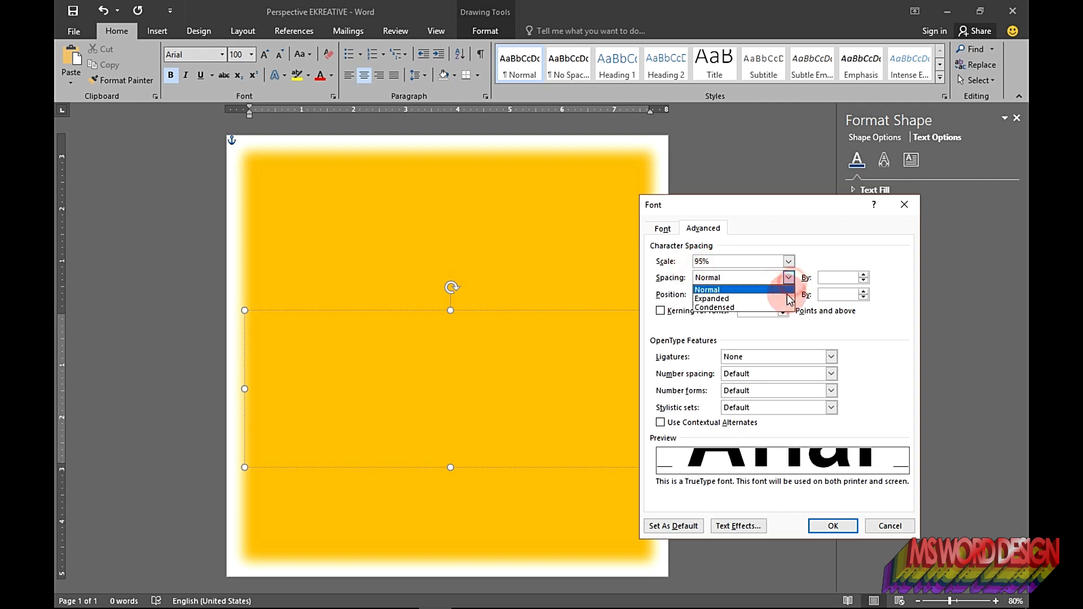
pyautogui.click(774, 307)
pyautogui.click(822, 278)
pyautogui.write('5')
pyautogui.click(842, 461)
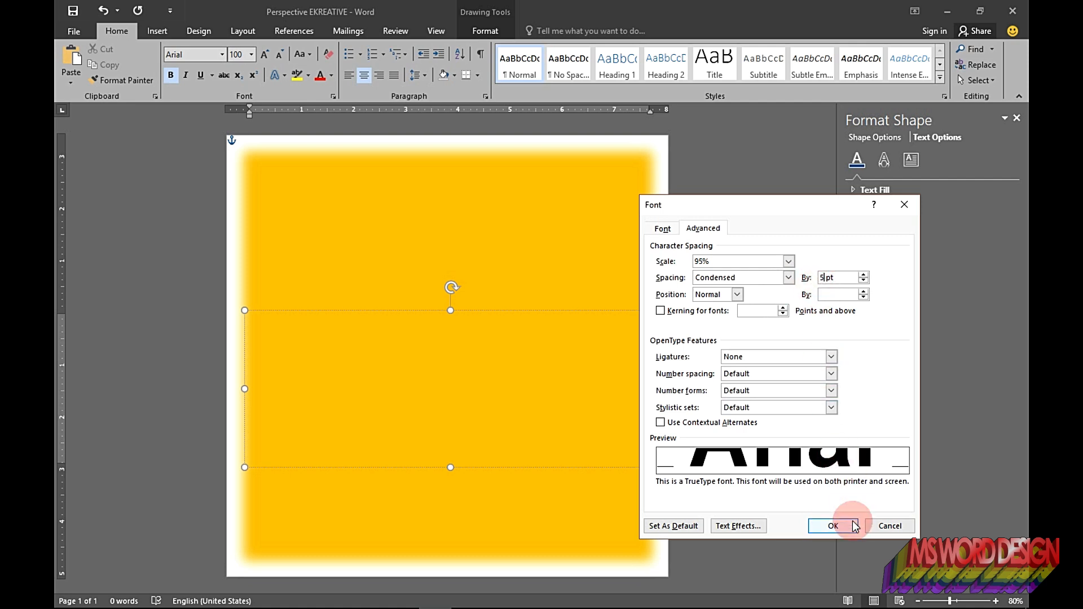
pyautogui.click(839, 525)
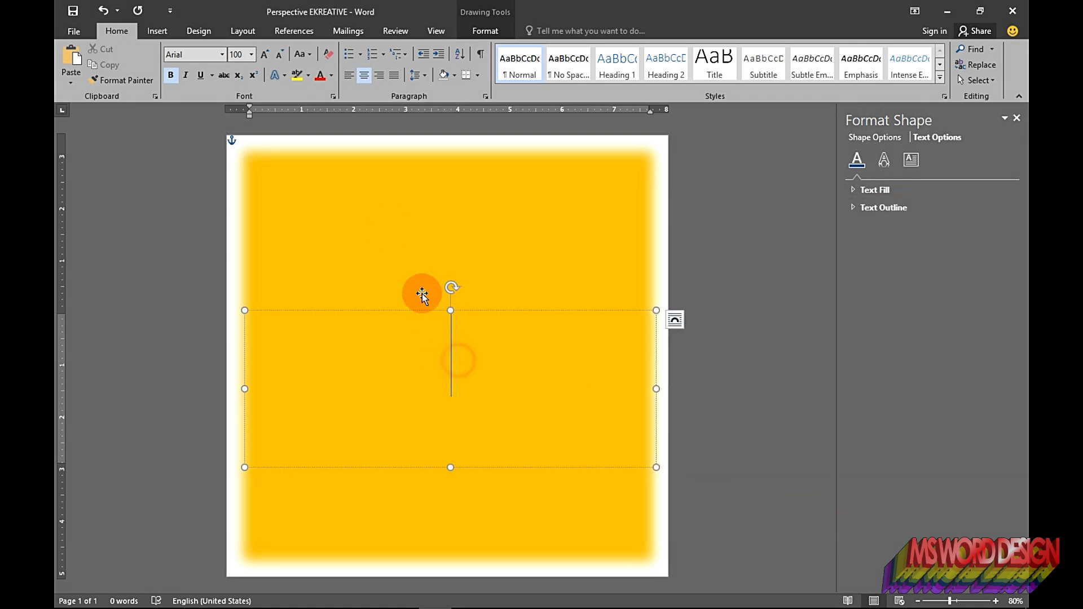
# Step: Set the text box paragraph's spacing after to 0 pt and its multiple line spacing to 0.8
pyautogui.click(426, 75)
pyautogui.click(449, 185)
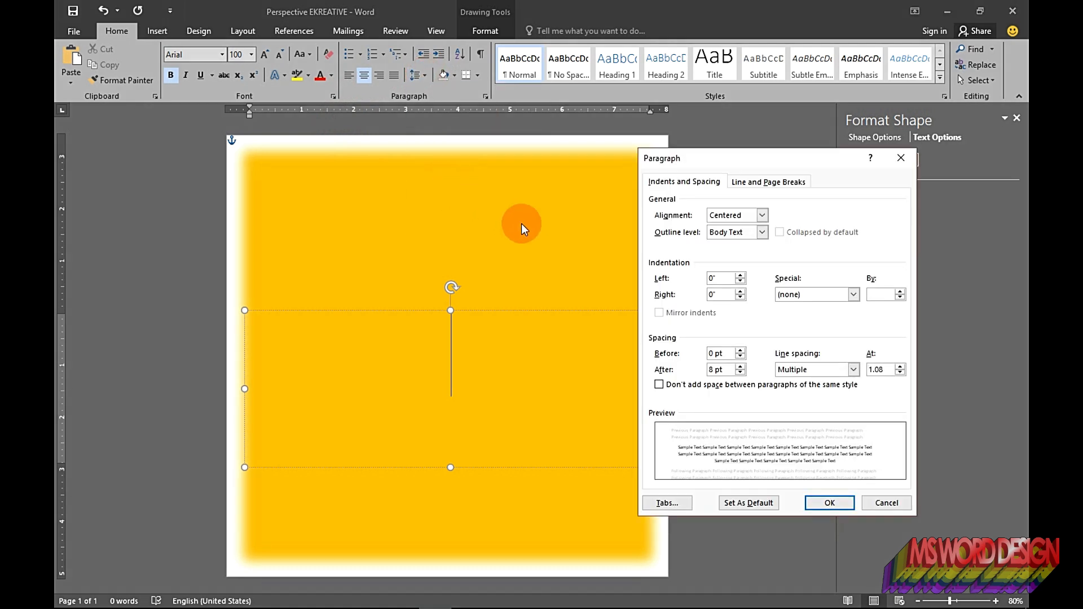
pyautogui.click(741, 373)
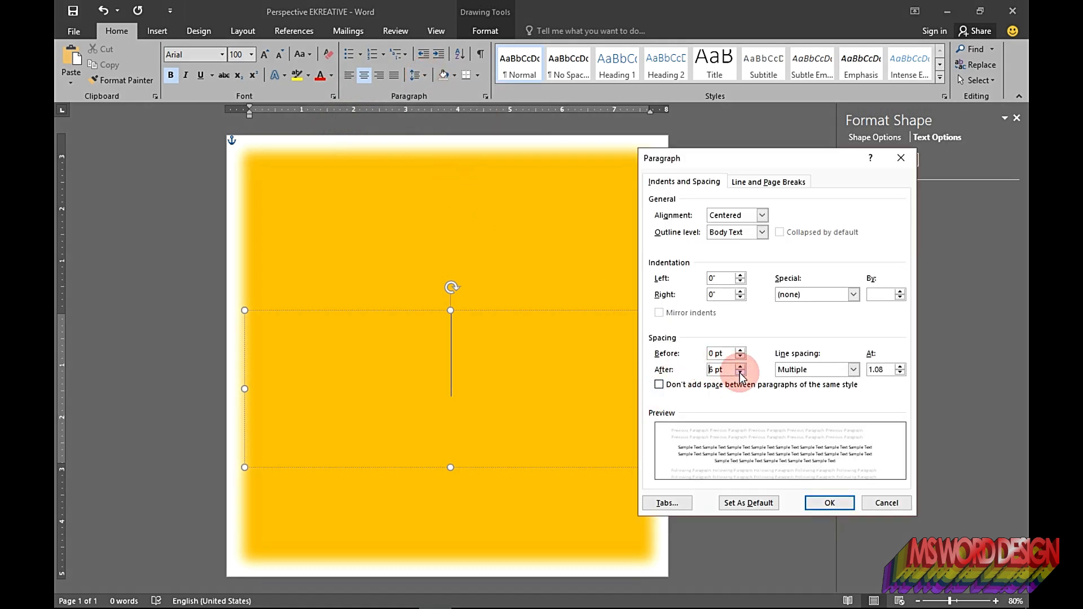
pyautogui.click(741, 372)
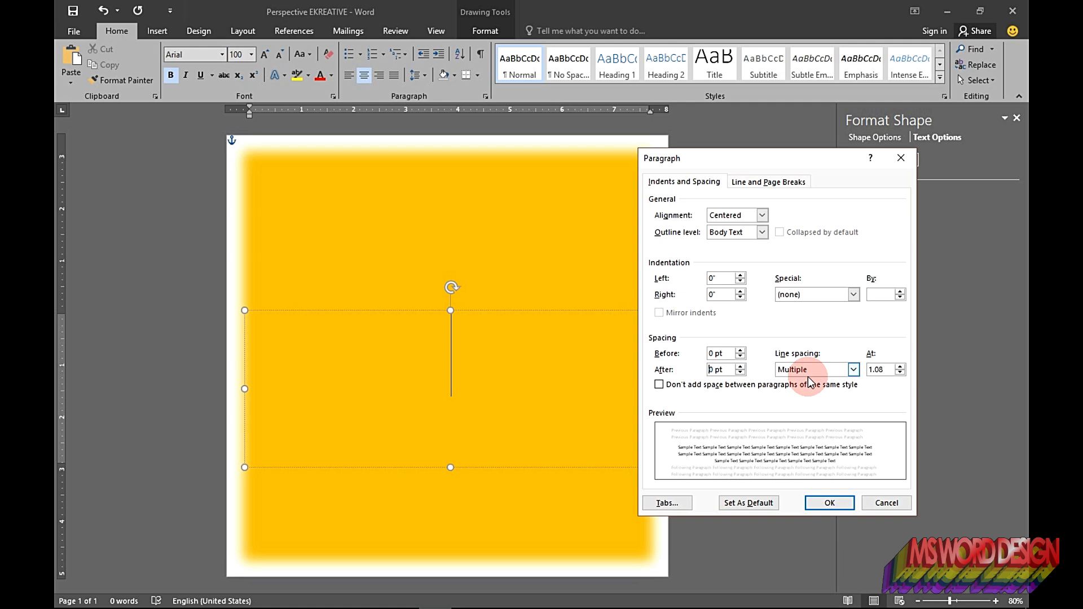
pyautogui.click(888, 372)
pyautogui.moveTo(874, 372); pyautogui.dragTo(860, 376)
pyautogui.press('BackSpace')
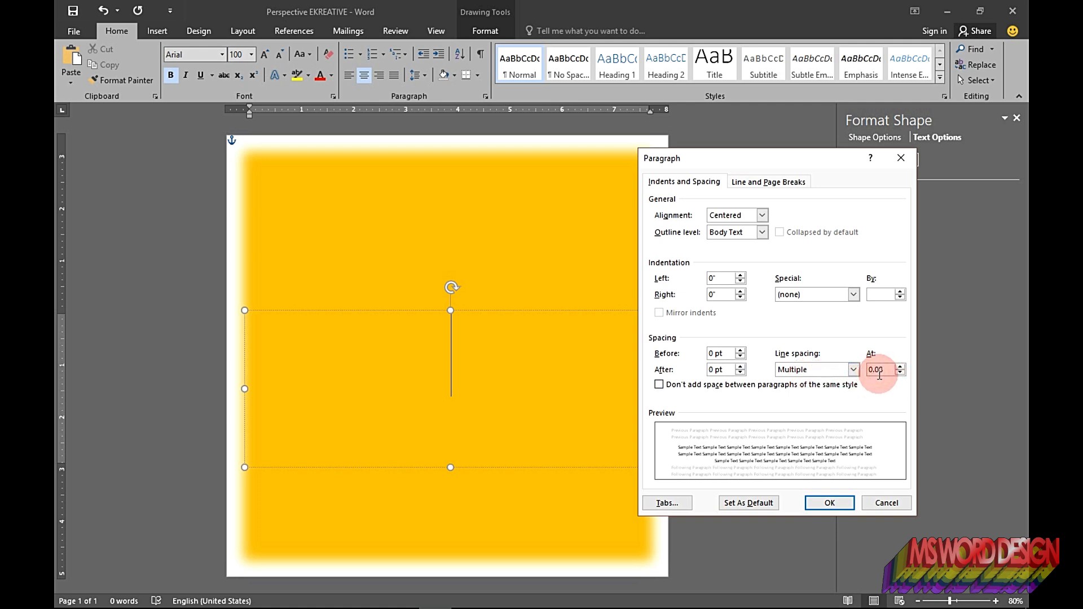
pyautogui.click(825, 501)
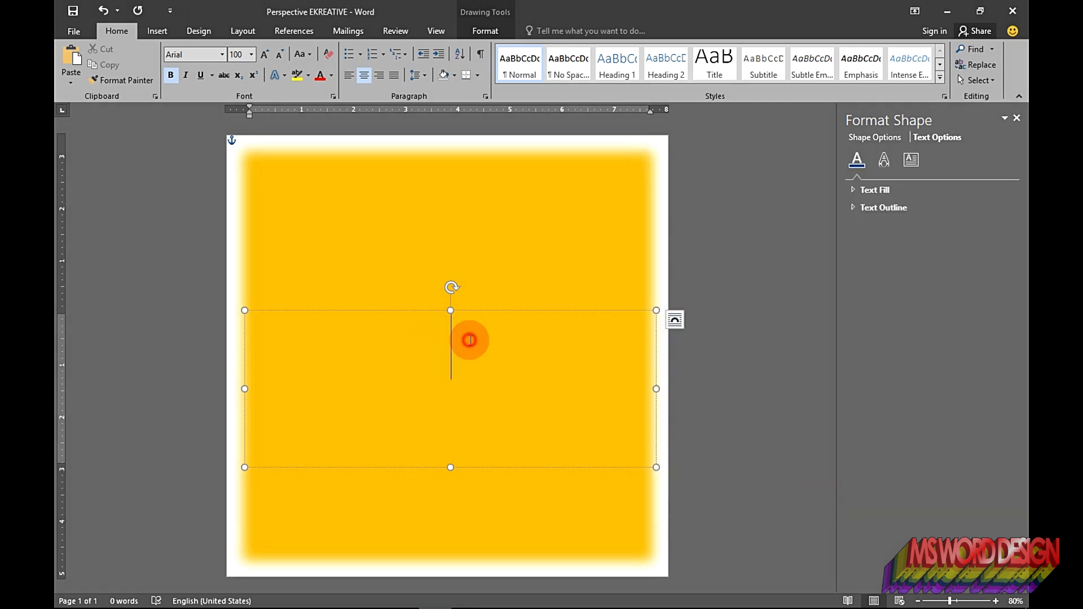
# Step: Type EKREATIVE into the text box
pyautogui.write('EKREATIVE')
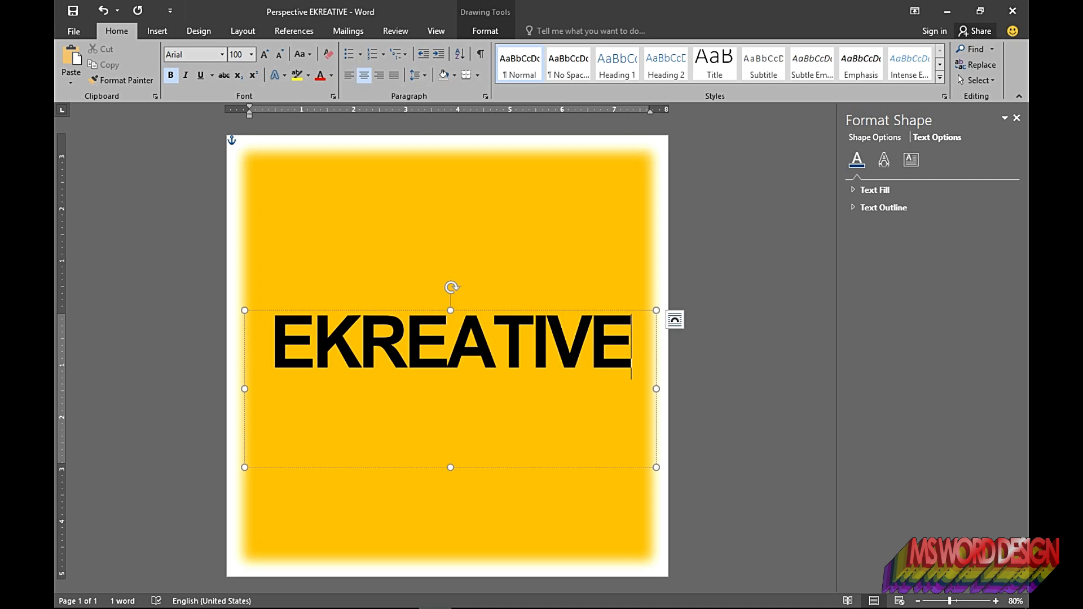
# Step: Select all the text and give it a linear gradient fill angled at 45°
pyautogui.hotkey('ctrl', 'a')
pyautogui.click(856, 191)
pyautogui.click(867, 238)
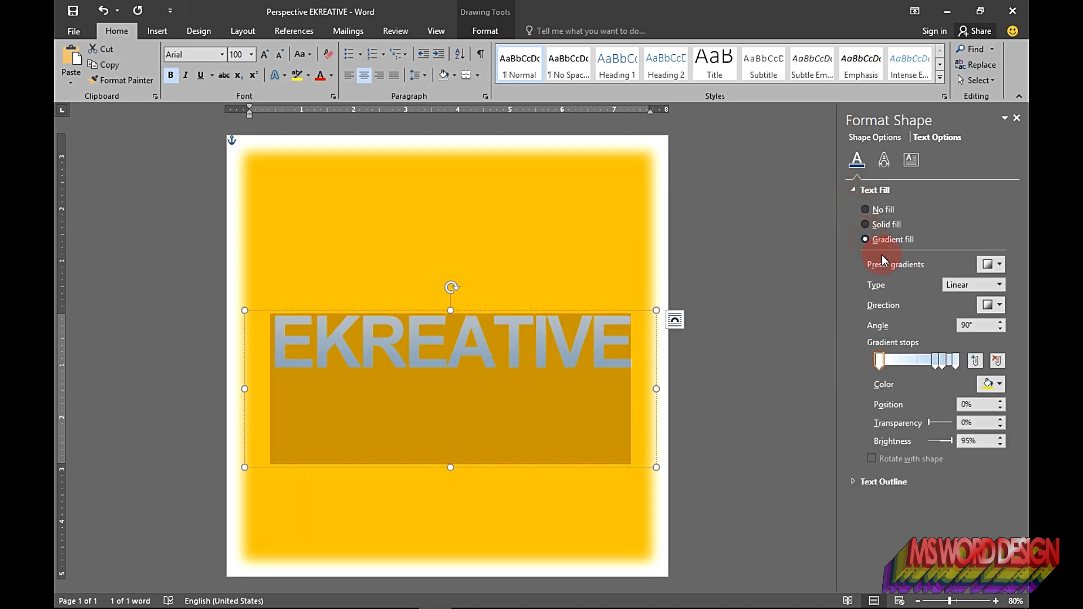
pyautogui.click(969, 325)
pyautogui.doubleClick(969, 325)
pyautogui.write('45')
pyautogui.press('Return')
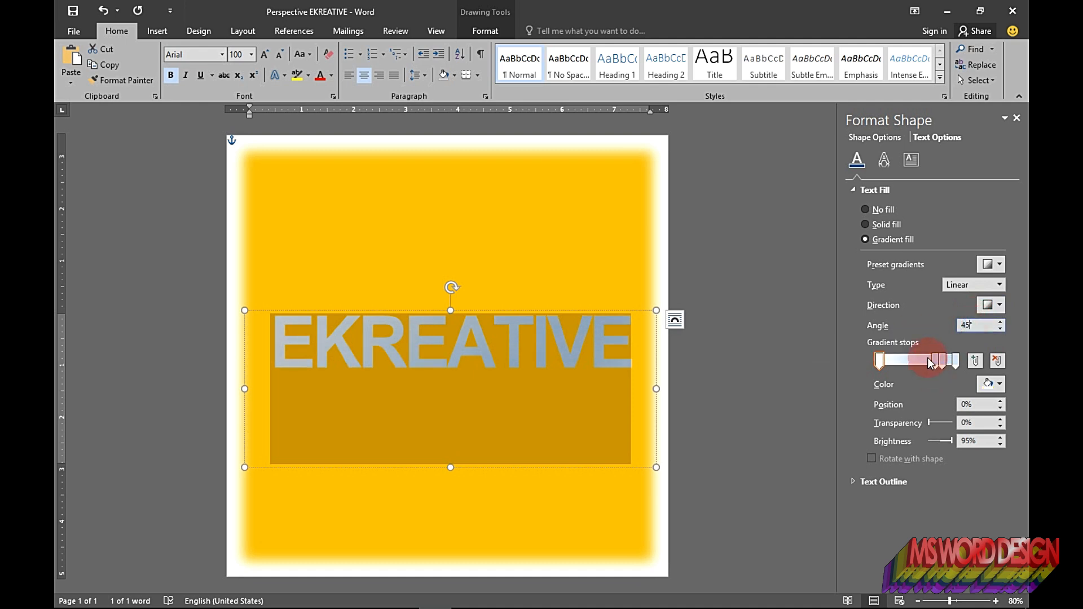
# Step: Color the first gradient stop White, Darker 25%, and place a second stop at 15% colored White, Background 1, Darker 15%
pyautogui.click(988, 384)
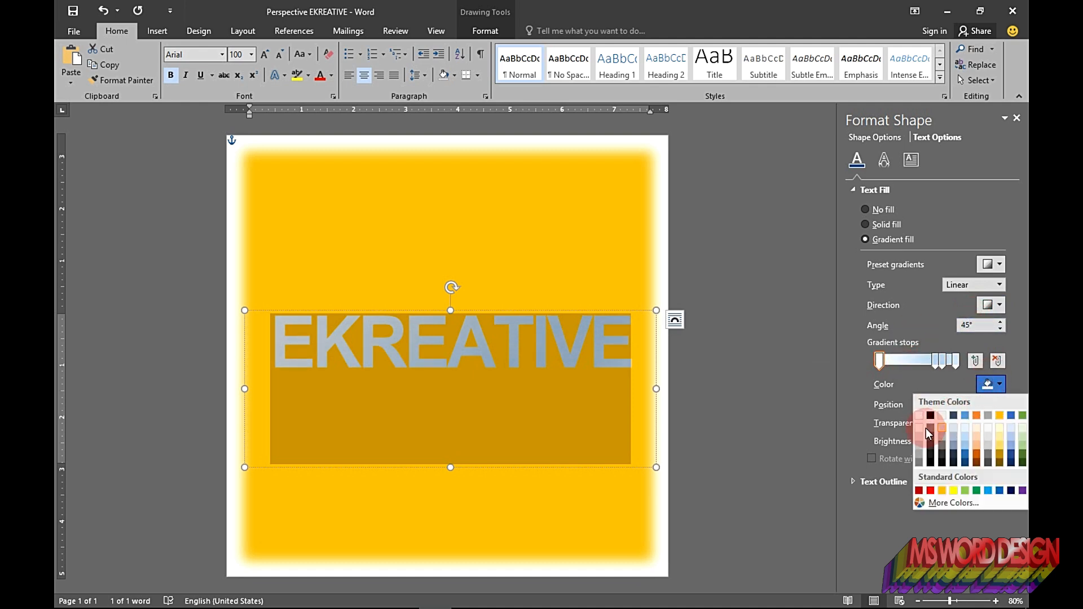
pyautogui.click(920, 445)
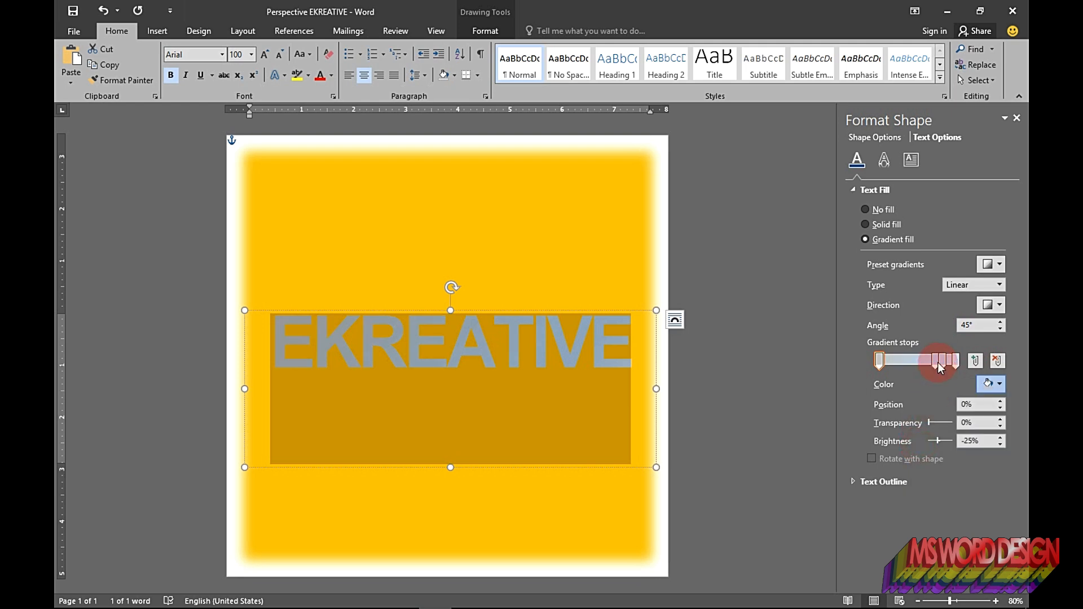
pyautogui.moveTo(937, 360); pyautogui.dragTo(897, 370)
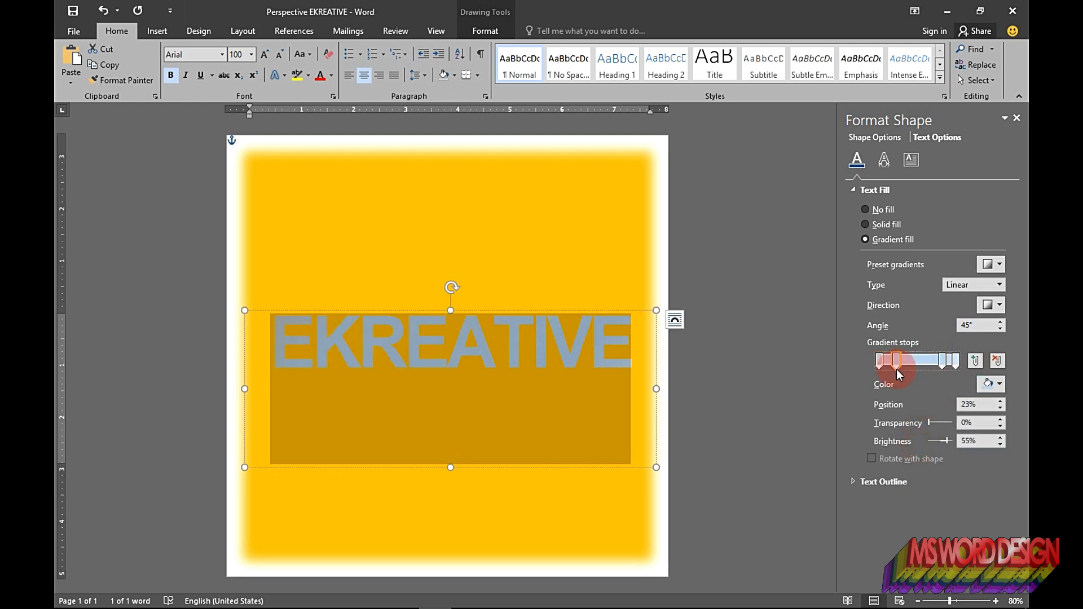
pyautogui.doubleClick(968, 405)
pyautogui.write('15')
pyautogui.click(991, 379)
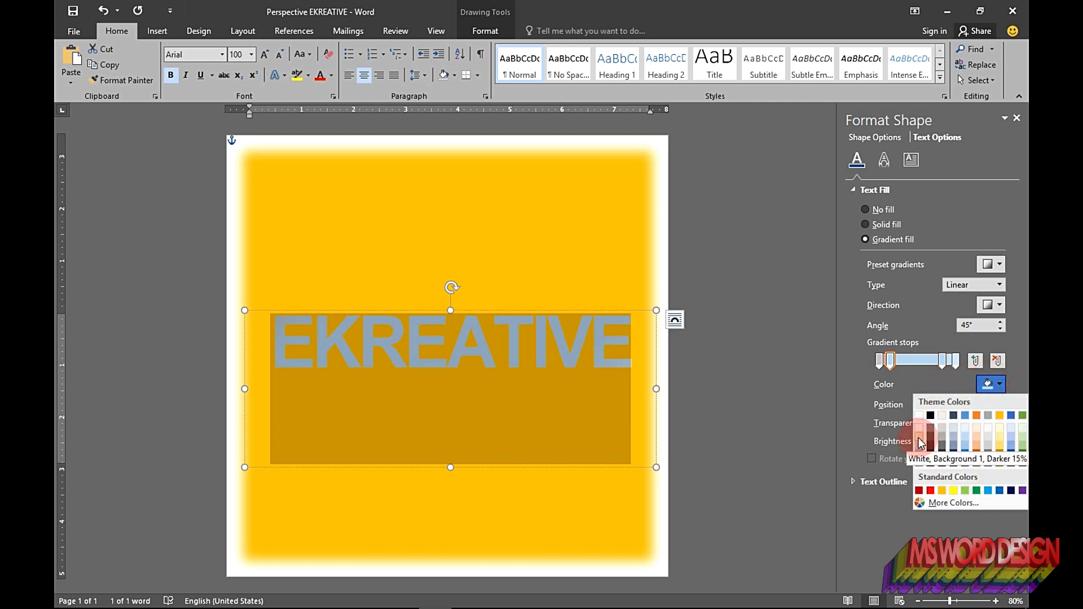
pyautogui.click(920, 442)
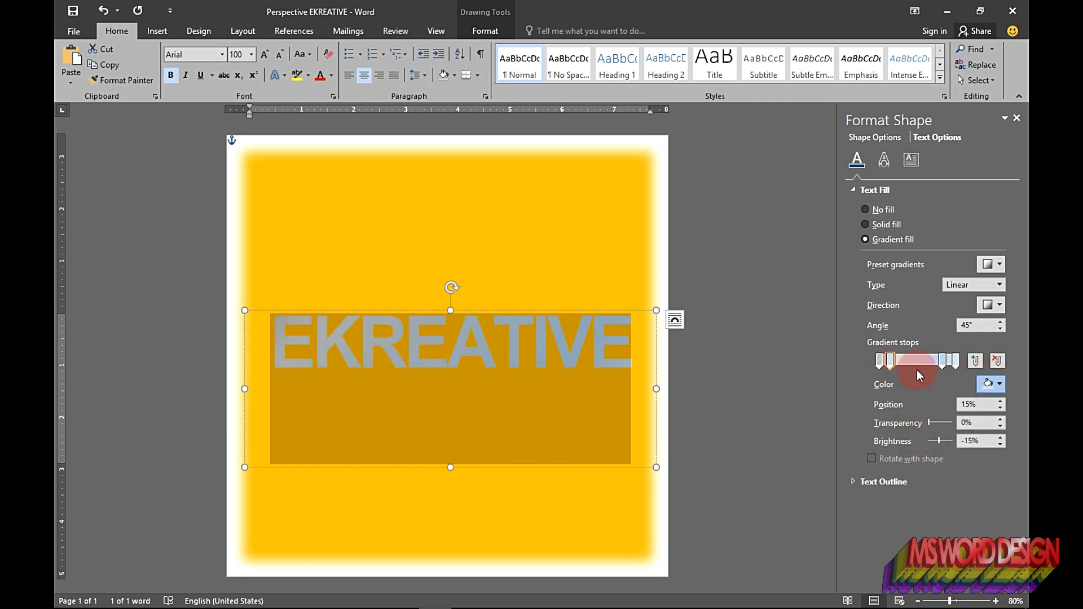
# Step: Move the next gradient stop to 30% and color it a light gray from the white theme column
pyautogui.moveTo(943, 360); pyautogui.dragTo(903, 368)
pyautogui.click(991, 402)
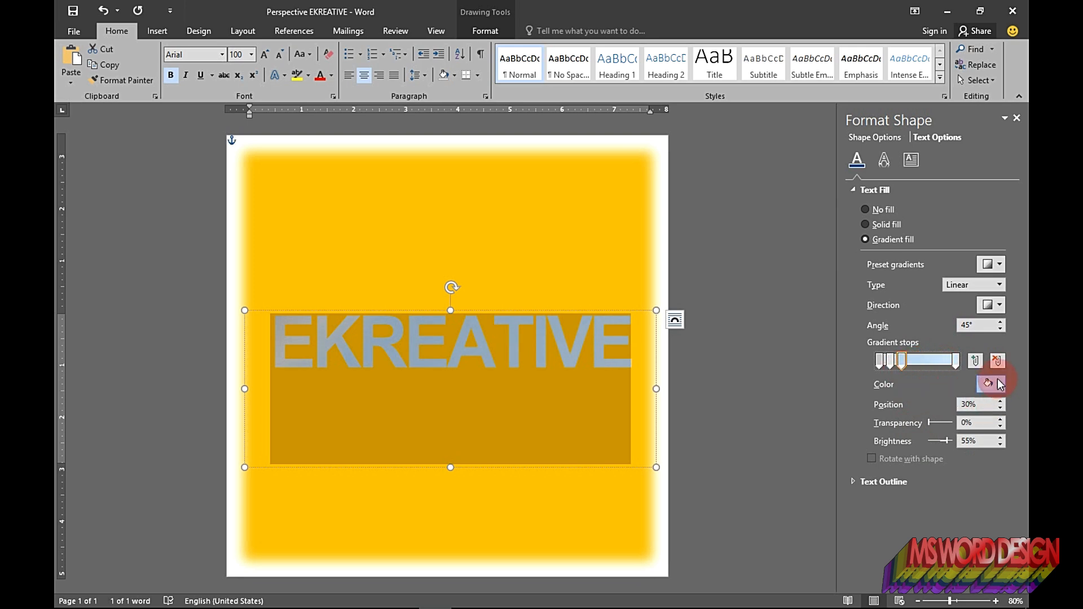
pyautogui.click(999, 384)
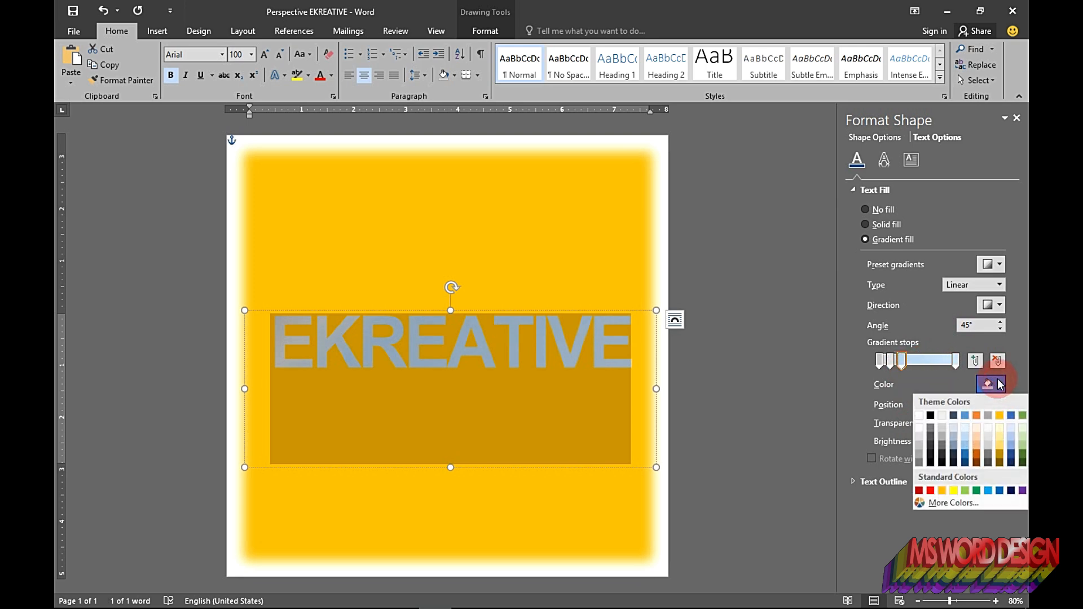
pyautogui.click(922, 428)
# Step: Set the following gradient stop's position to 50% and color it a darker gray from the white theme column
pyautogui.click(914, 357)
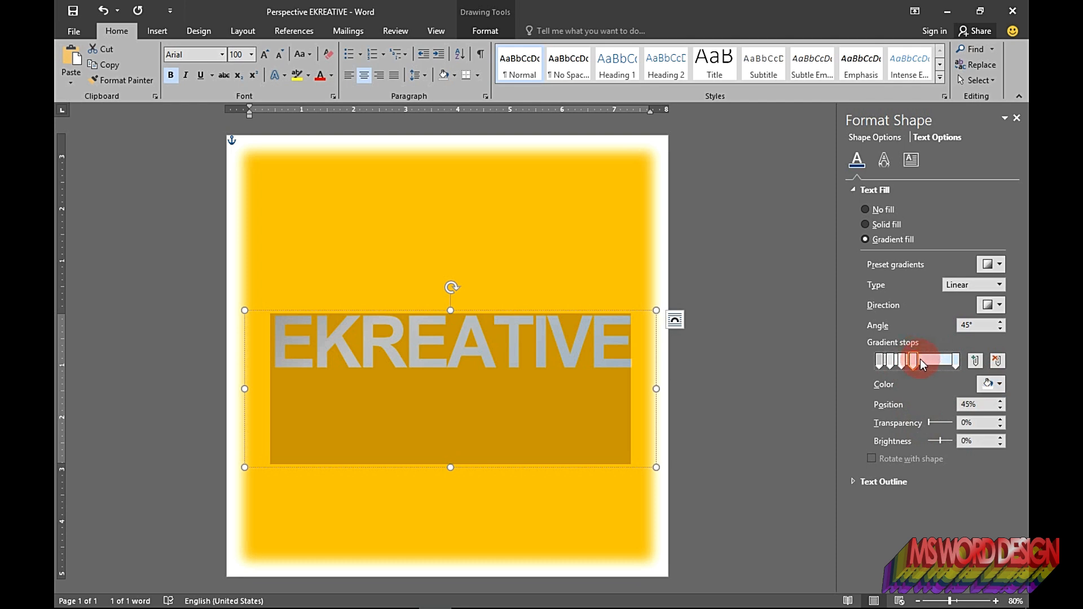
pyautogui.click(966, 404)
pyautogui.write('50')
pyautogui.press('Return')
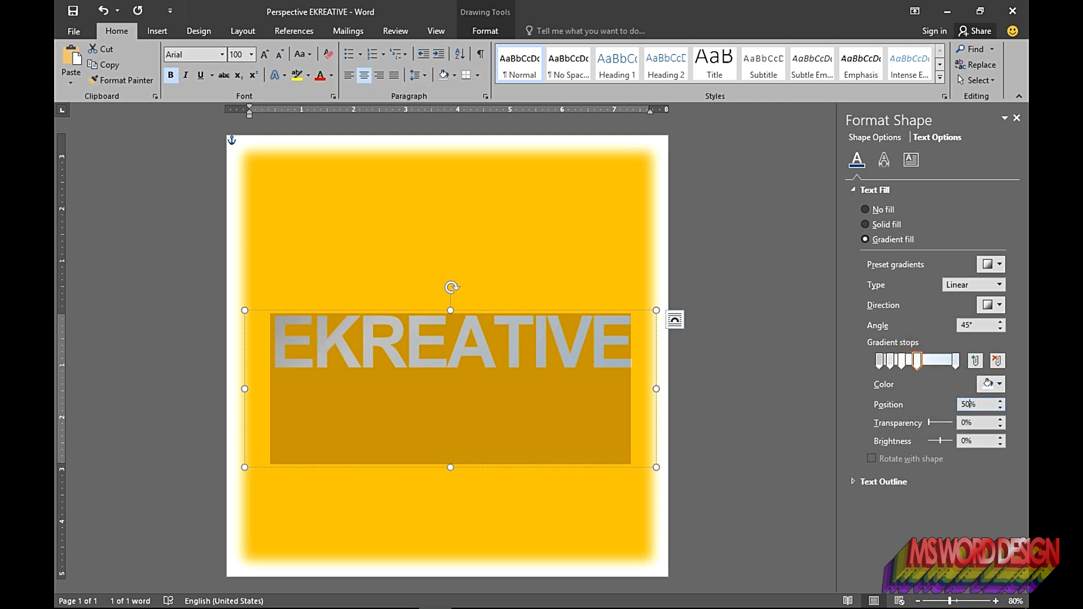
pyautogui.click(992, 382)
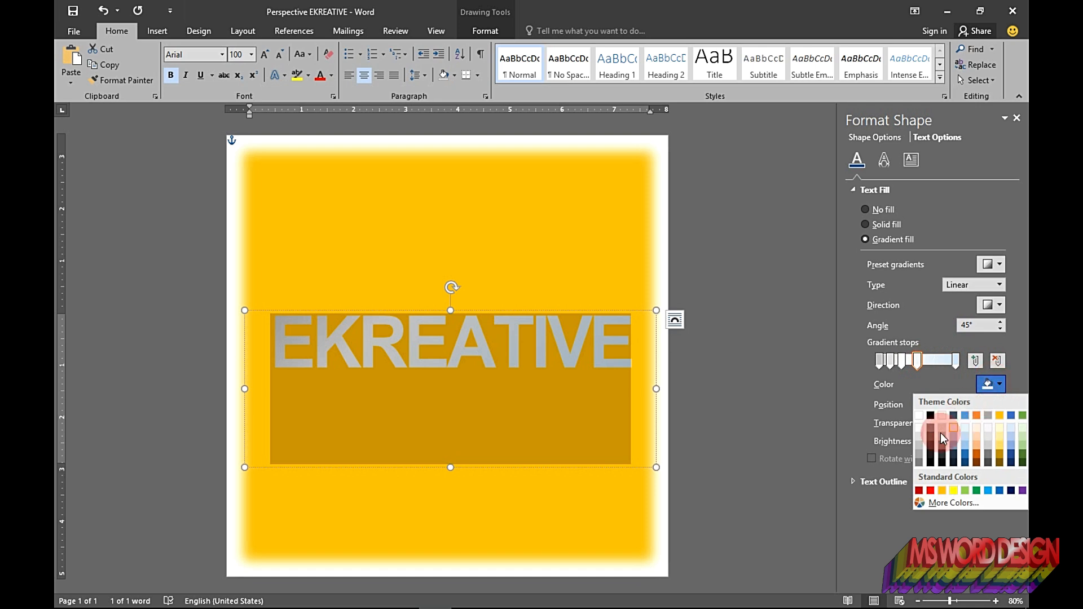
pyautogui.click(919, 457)
# Step: Nudge the next gradient stop's position up and give it a gray shade from the theme colors
pyautogui.click(929, 360)
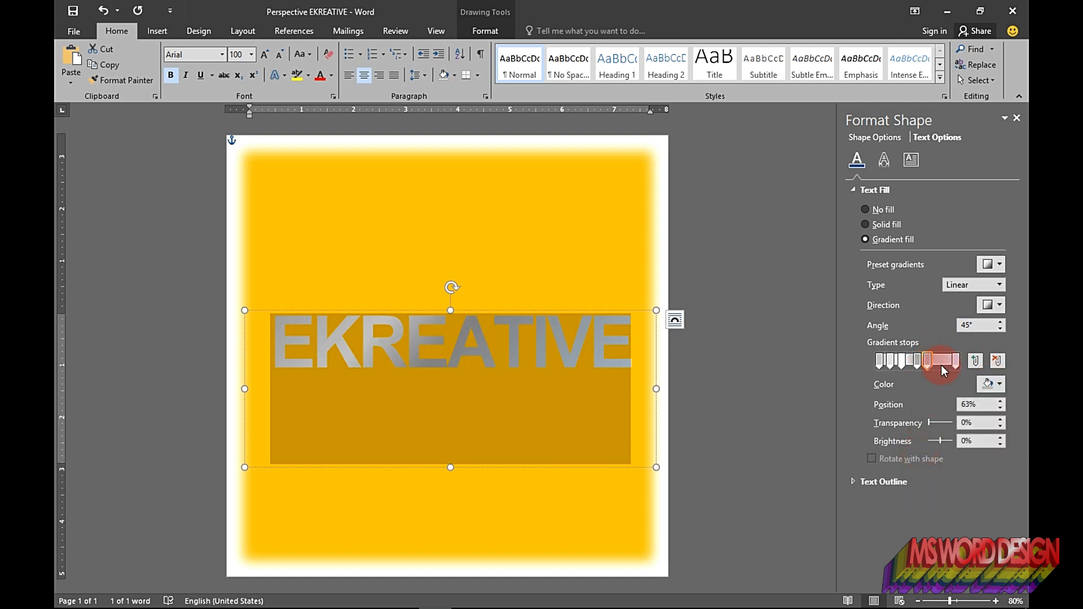
pyautogui.click(1001, 402)
pyautogui.click(1001, 402)
pyautogui.click(1001, 402)
pyautogui.click(1001, 402)
pyautogui.click(1000, 384)
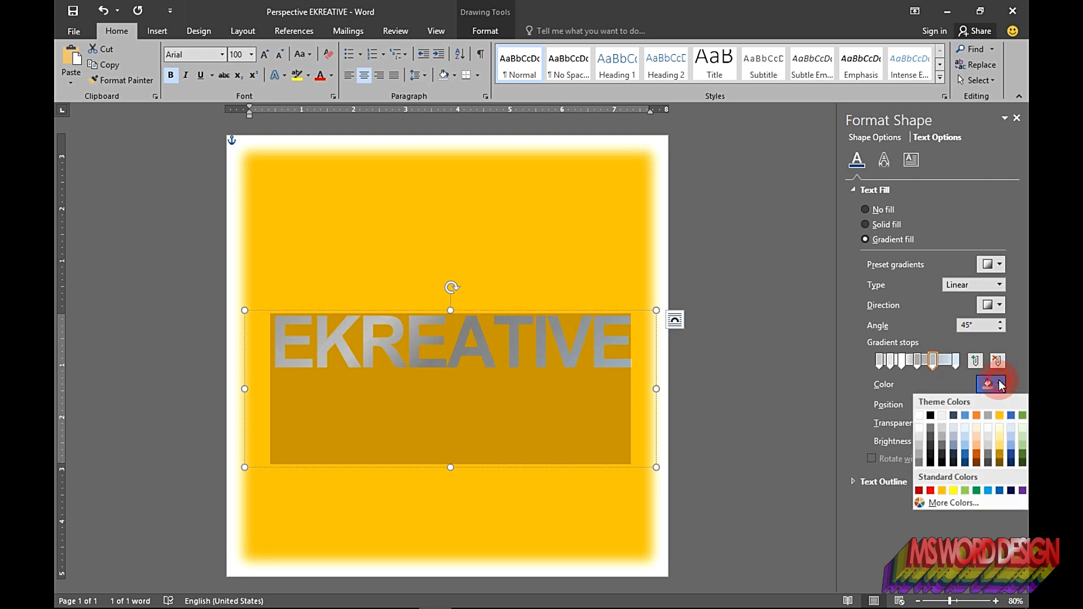
pyautogui.click(930, 440)
# Step: Set the stop near 84% to 83% and color it a medium gray from the white theme column
pyautogui.click(943, 360)
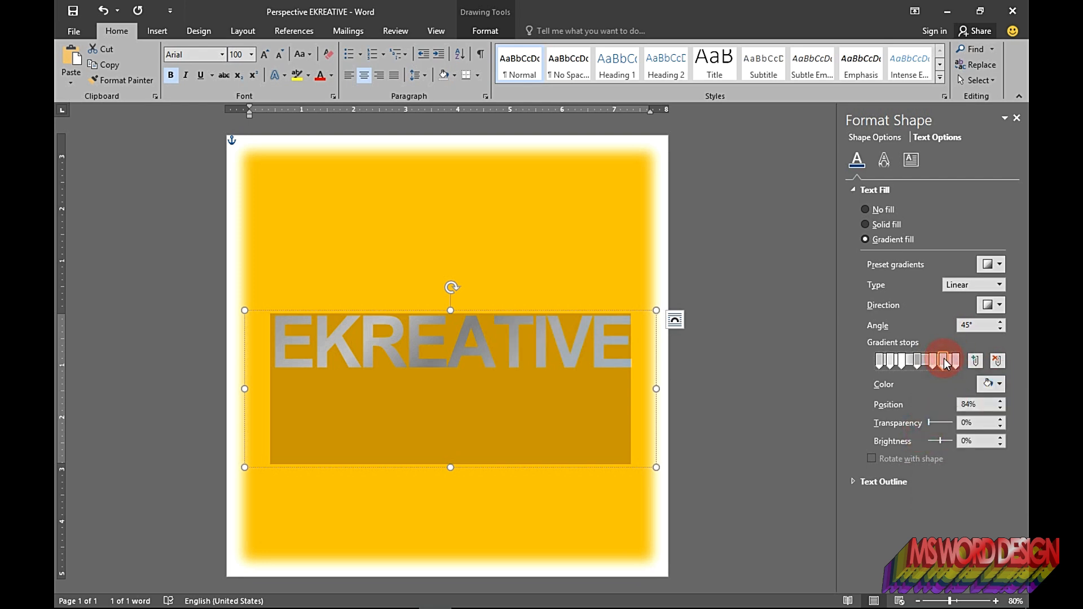
pyautogui.click(1000, 408)
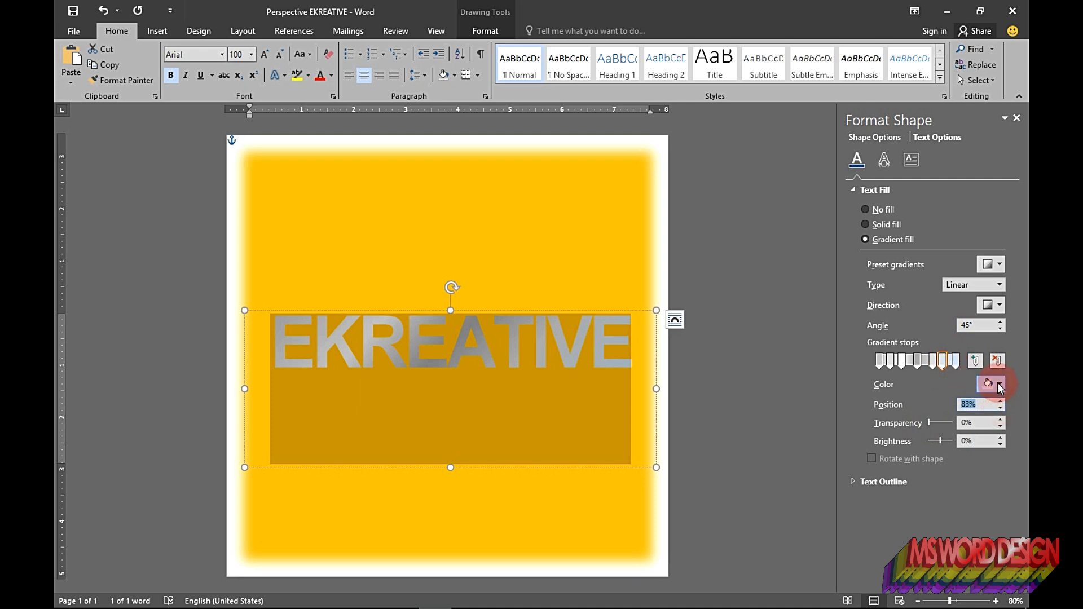
pyautogui.click(998, 384)
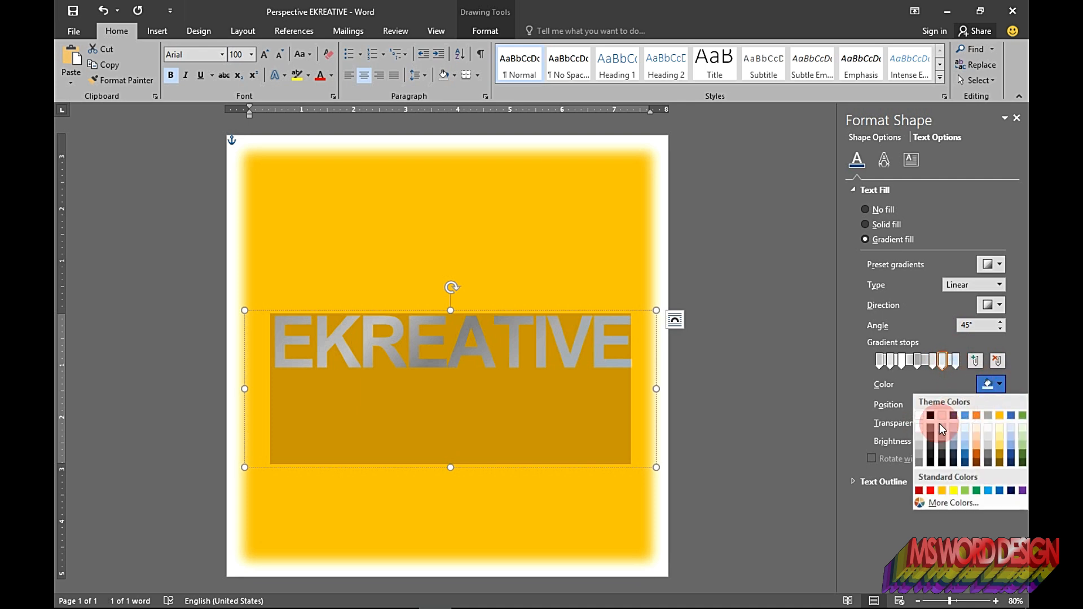
pyautogui.click(918, 446)
# Step: Color the last gradient stop White, Background 1, Darker 50%
pyautogui.click(955, 361)
pyautogui.click(993, 384)
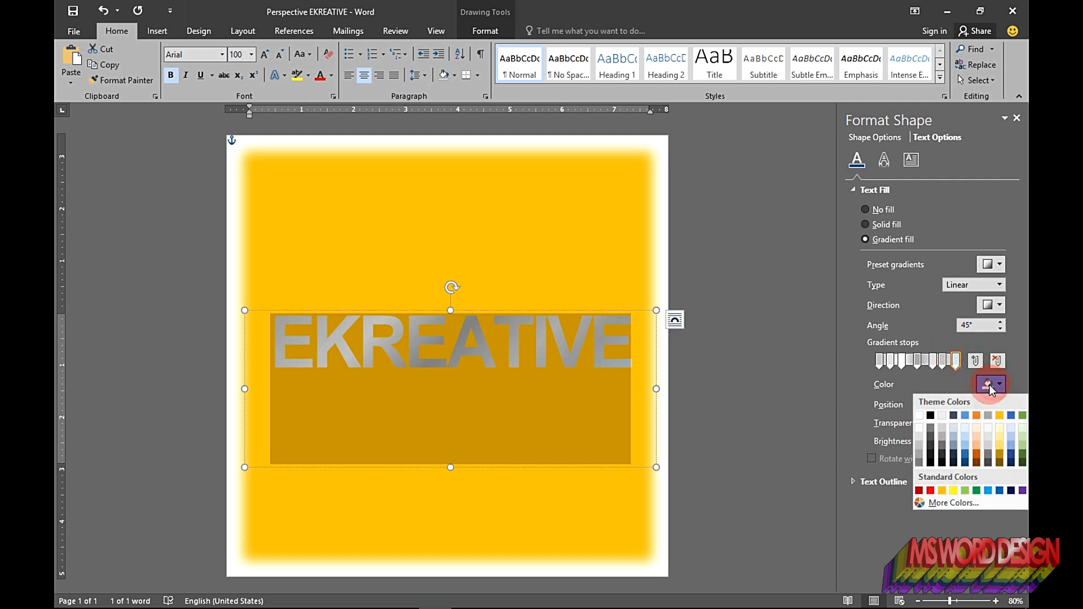
pyautogui.click(920, 461)
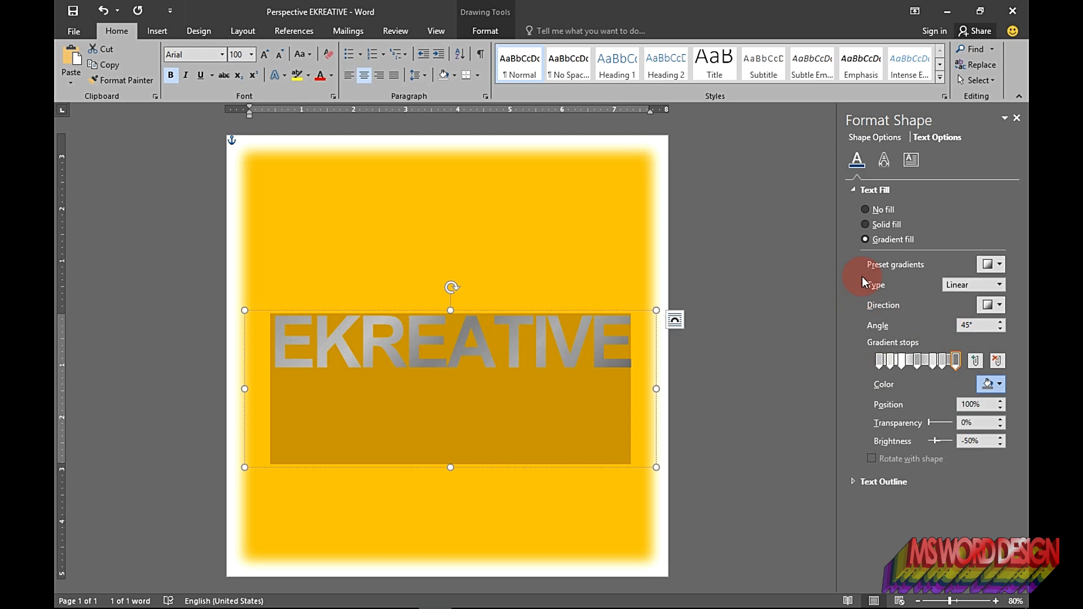
# Step: Apply a Circle top bevel in the text's 3-D Format effects
pyautogui.click(855, 188)
pyautogui.click(882, 168)
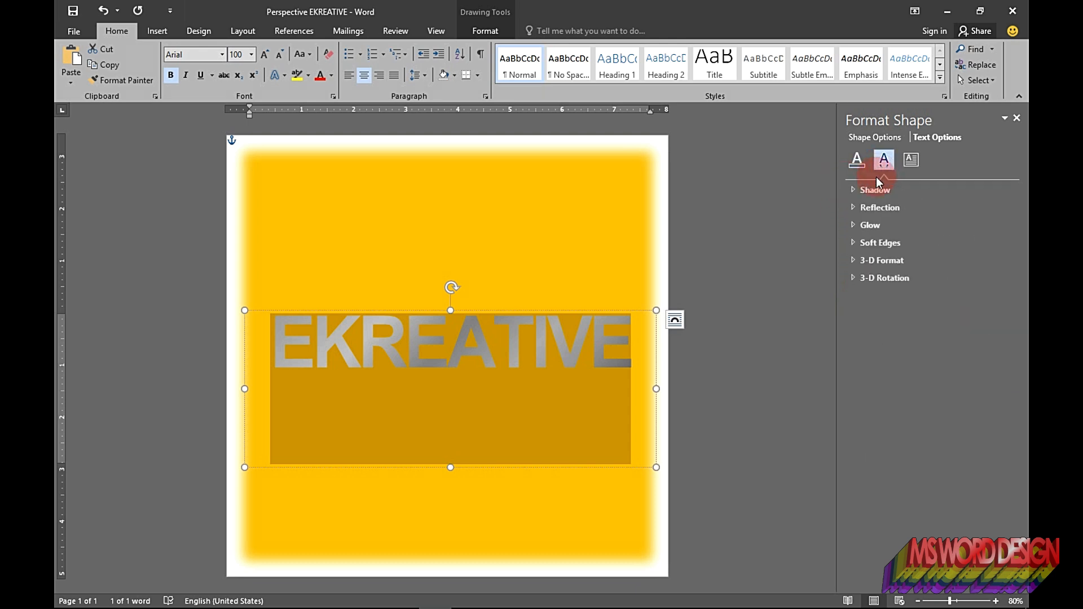
pyautogui.click(851, 261)
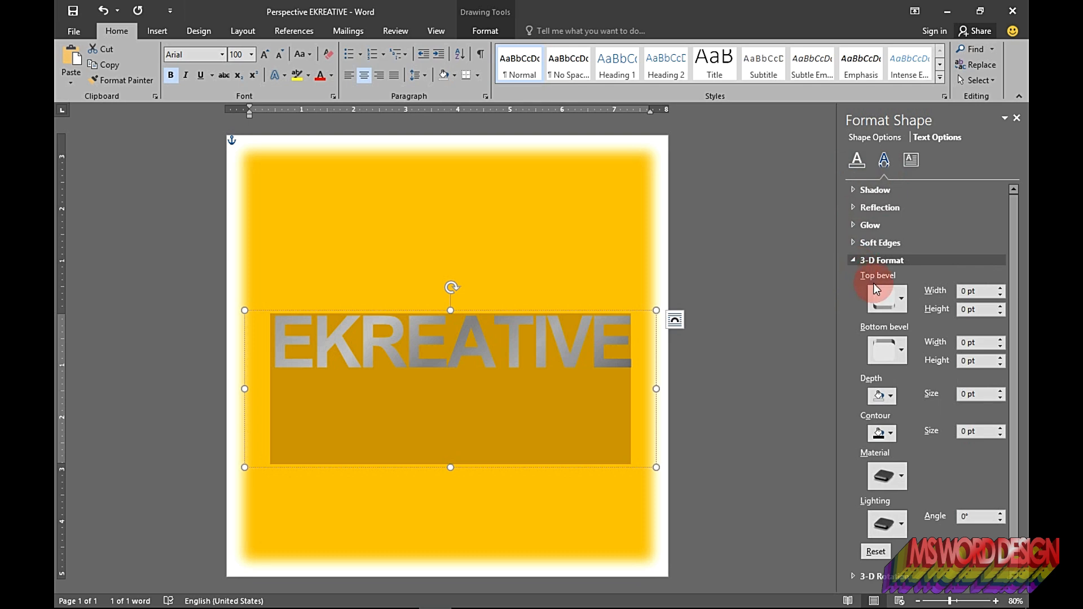
pyautogui.click(882, 305)
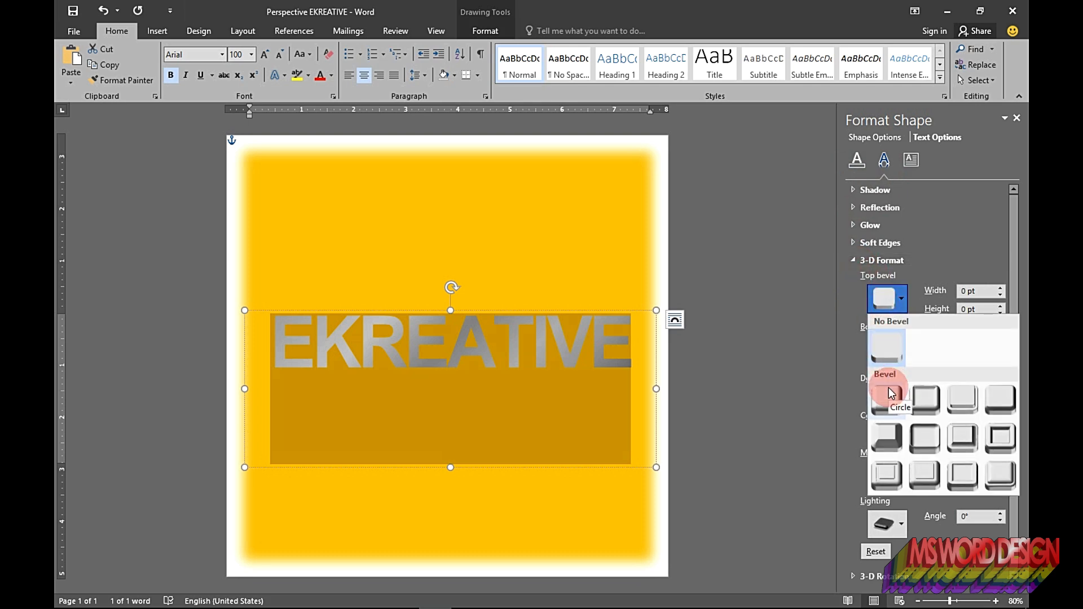
pyautogui.click(889, 390)
# Step: Set the top bevel's width to 0 pt and height to 2.5 pt
pyautogui.click(966, 291)
pyautogui.press('BackSpace')
pyautogui.write('0')
pyautogui.click(964, 309)
pyautogui.press('BackSpace')
pyautogui.write('2')
# Step: Apply a Circle bottom bevel to the text
pyautogui.click(884, 351)
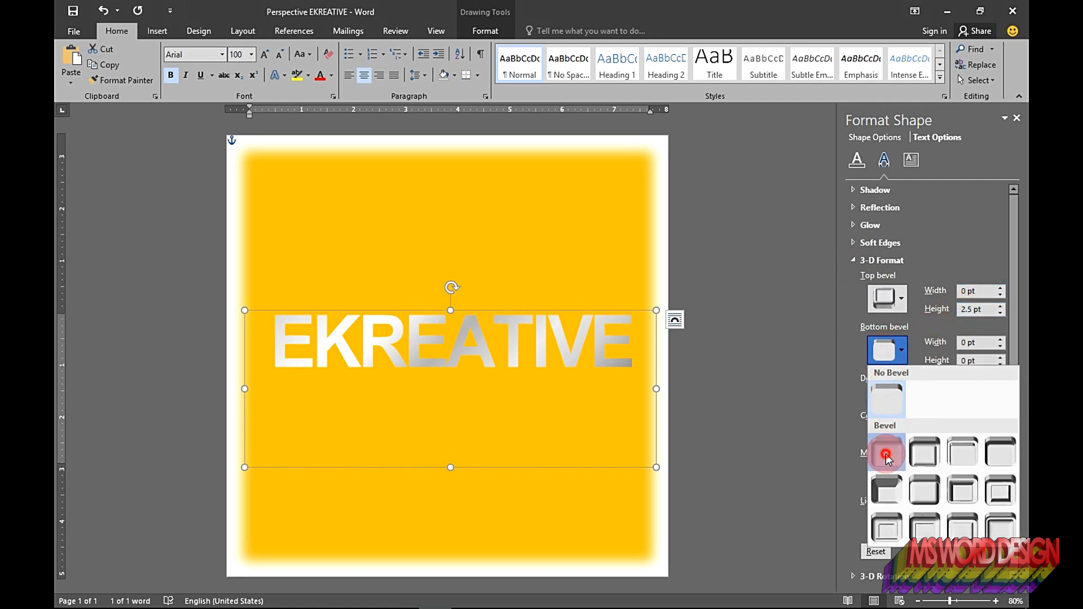
pyautogui.click(886, 454)
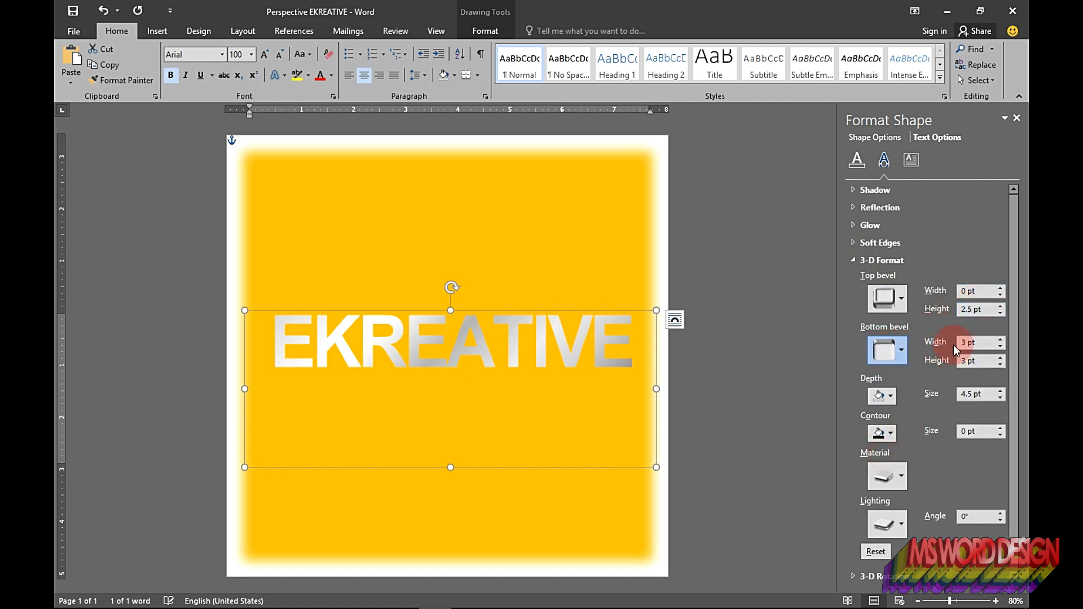
# Step: Set the 3-D depth color to black and the depth size to 115 pt
pyautogui.click(879, 396)
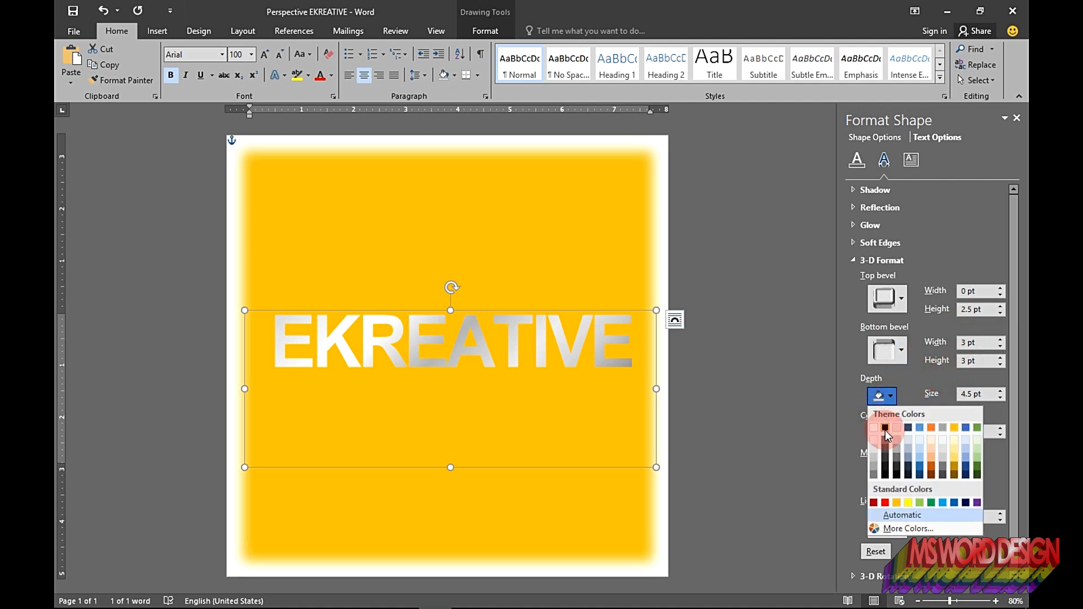
pyautogui.click(885, 428)
pyautogui.moveTo(976, 394); pyautogui.dragTo(931, 397)
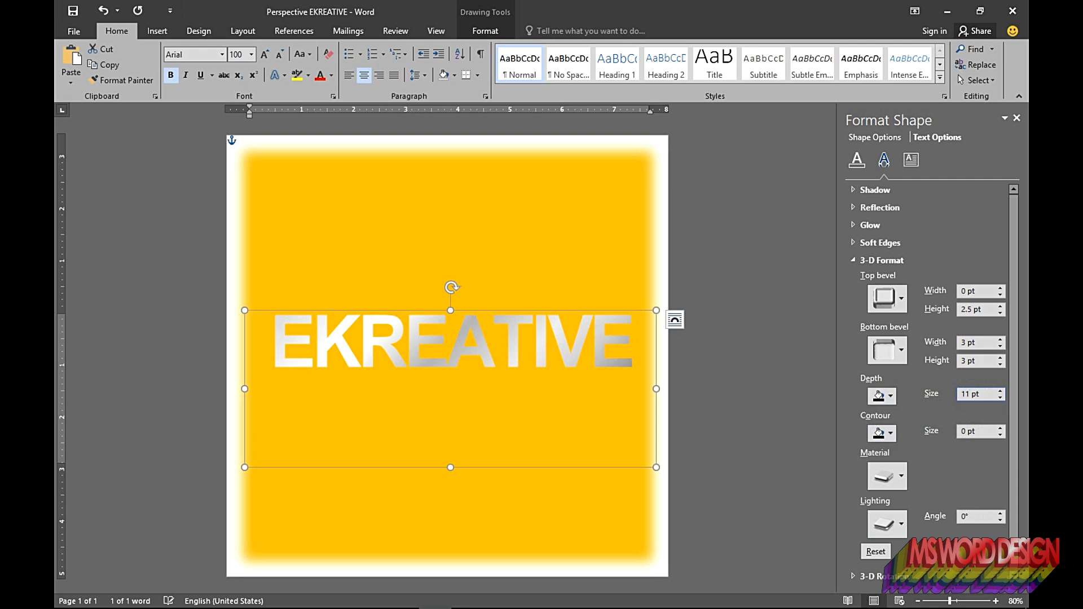
pyautogui.write('115')
# Step: Set the 3-D material to Metal
pyautogui.click(876, 478)
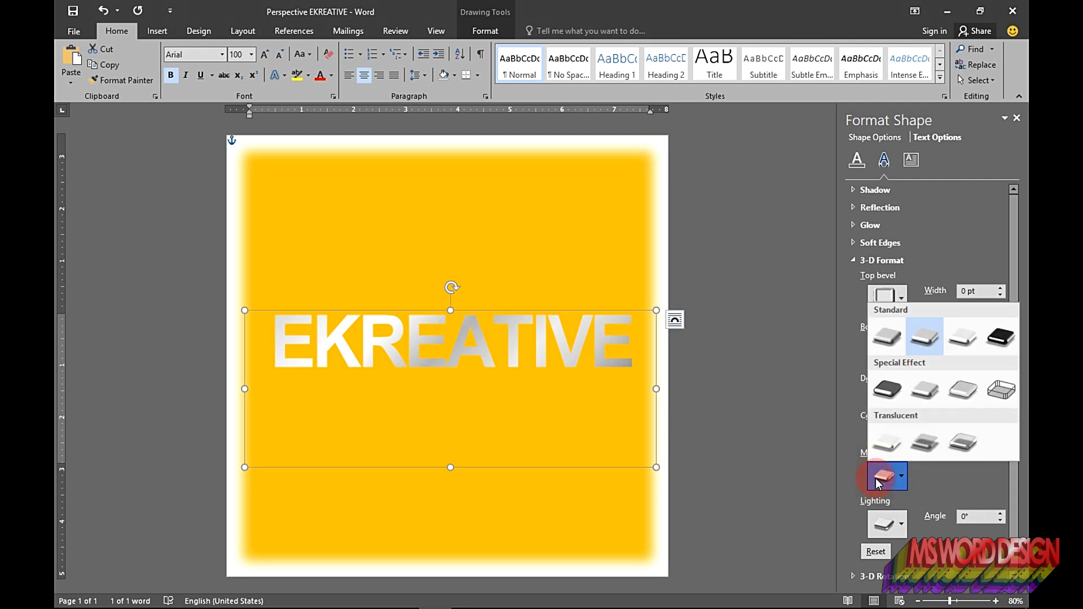
pyautogui.click(996, 342)
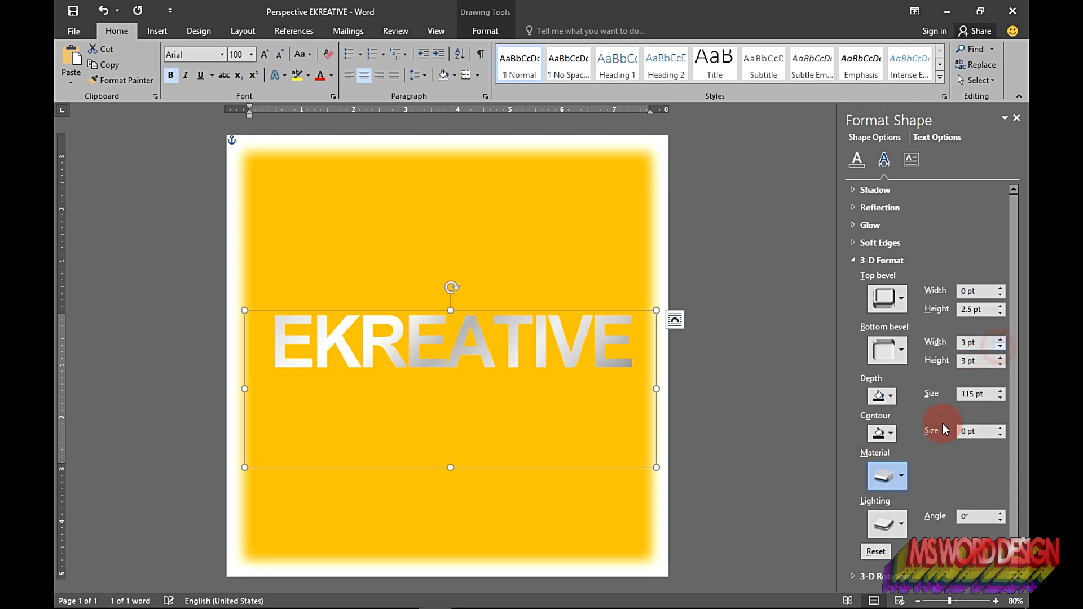
# Step: Apply a Neutral 3-D lighting preset to the text
pyautogui.click(887, 524)
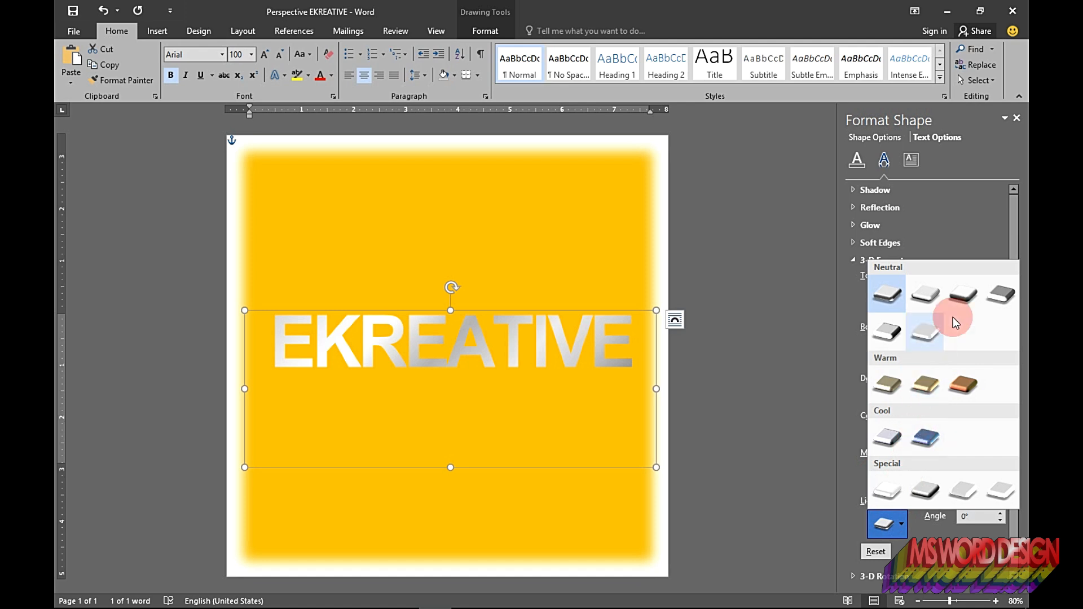
pyautogui.click(962, 297)
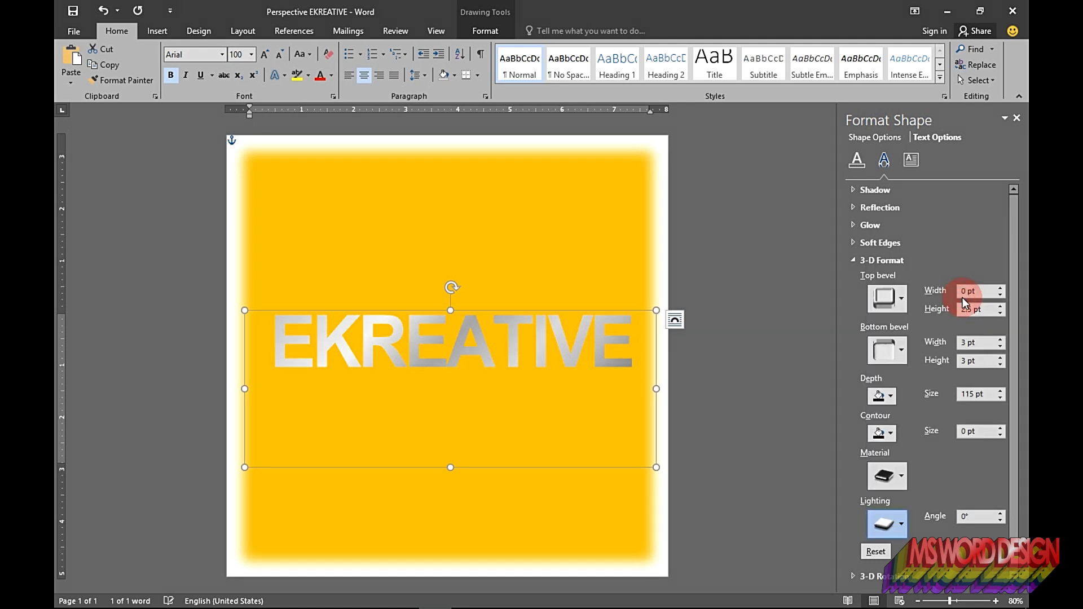
# Step: Apply a Perspective 3-D rotation preset to the text
pyautogui.click(852, 263)
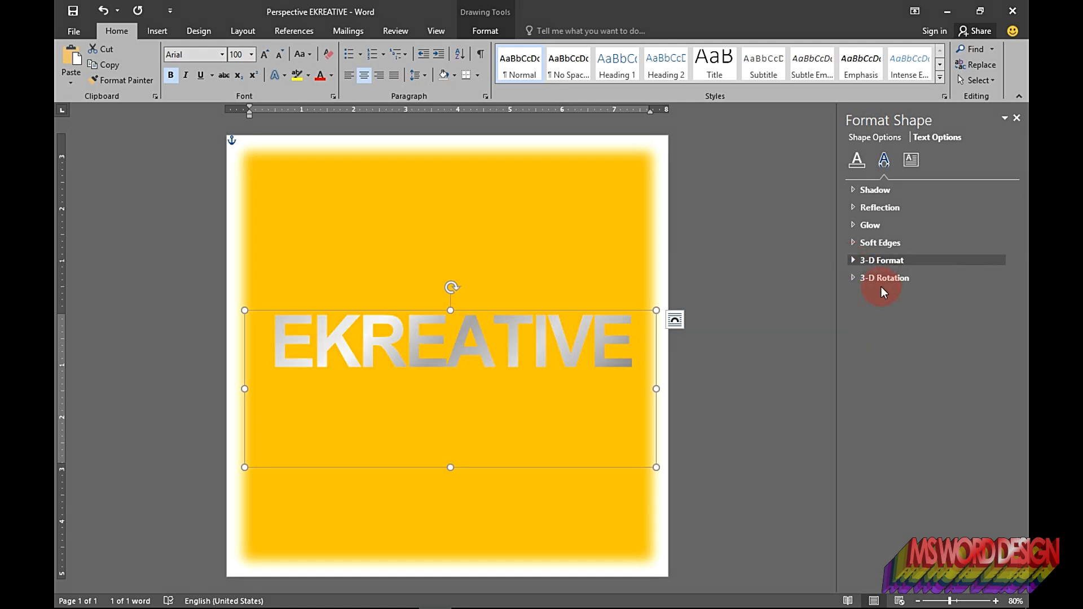
pyautogui.click(851, 279)
pyautogui.click(978, 304)
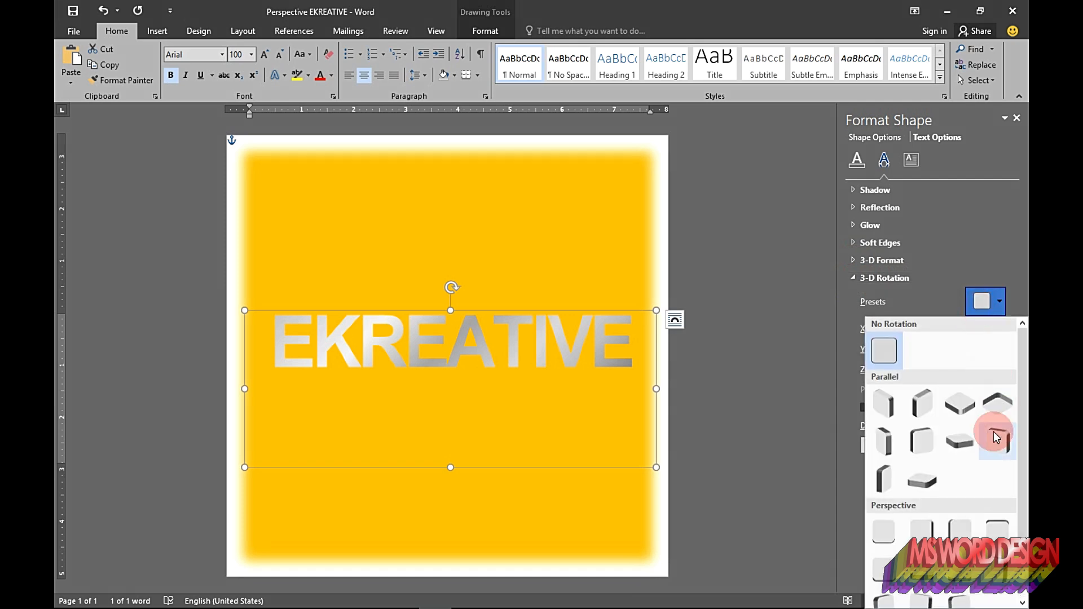
pyautogui.click(967, 561)
# Step: Set the text's Y rotation to 325° and its perspective to 75°
pyautogui.doubleClick(923, 328)
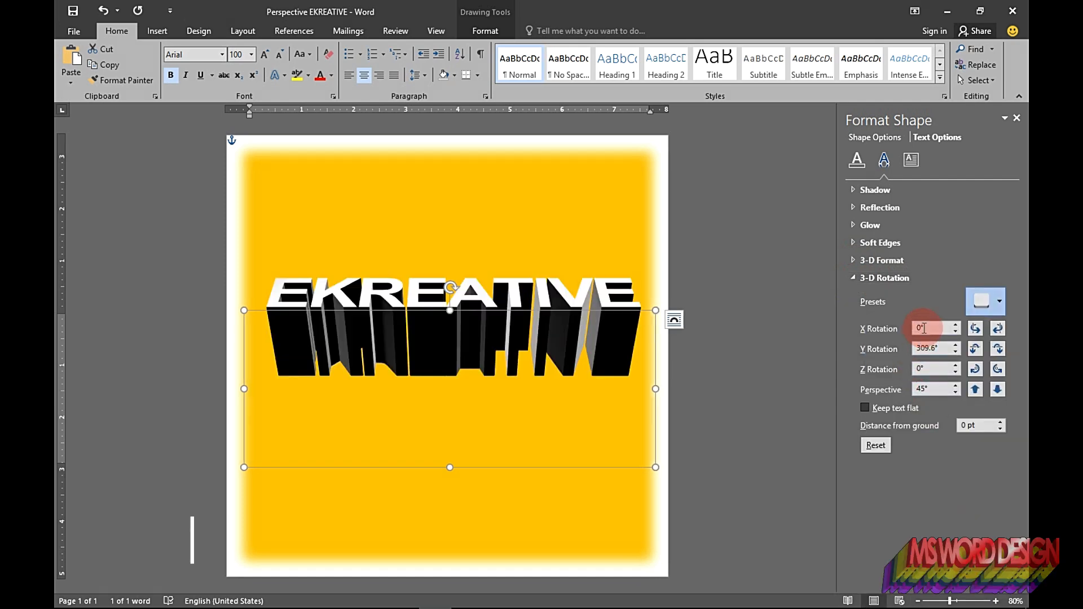
pyautogui.doubleClick(925, 349)
pyautogui.write('325')
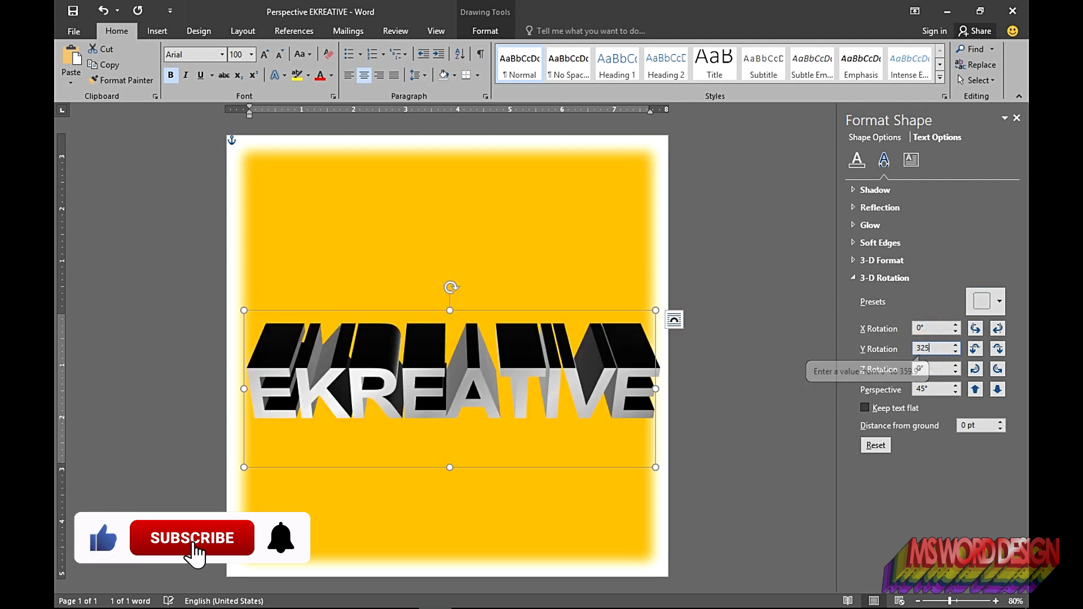
pyautogui.click(954, 385)
pyautogui.click(955, 385)
pyautogui.click(955, 386)
pyautogui.click(955, 386)
pyautogui.click(955, 385)
pyautogui.click(955, 385)
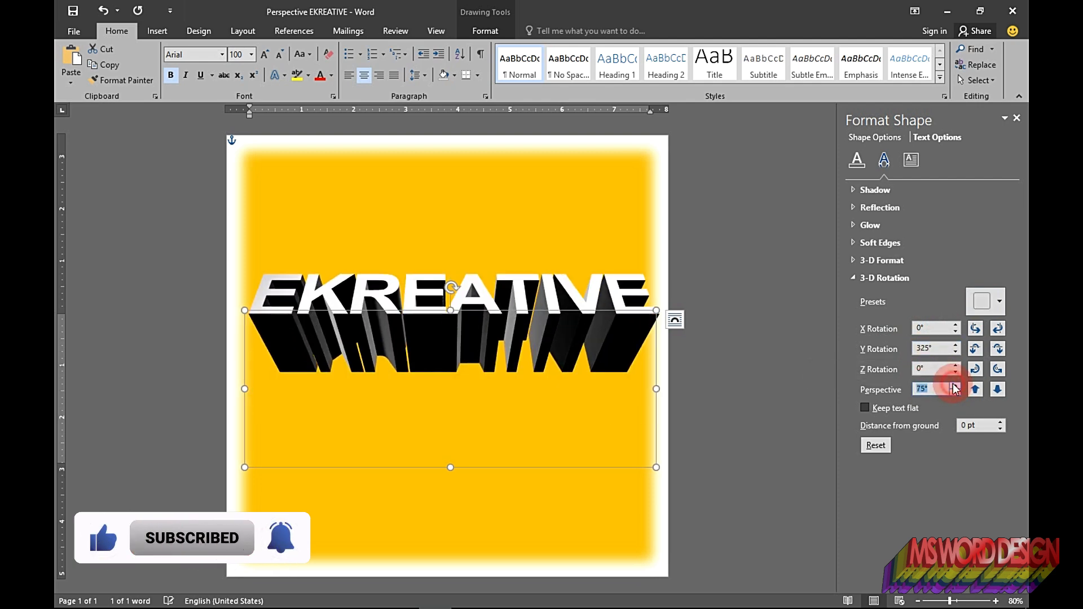
# Step: Duplicate the EKREATIVE text box
pyautogui.click(765, 332)
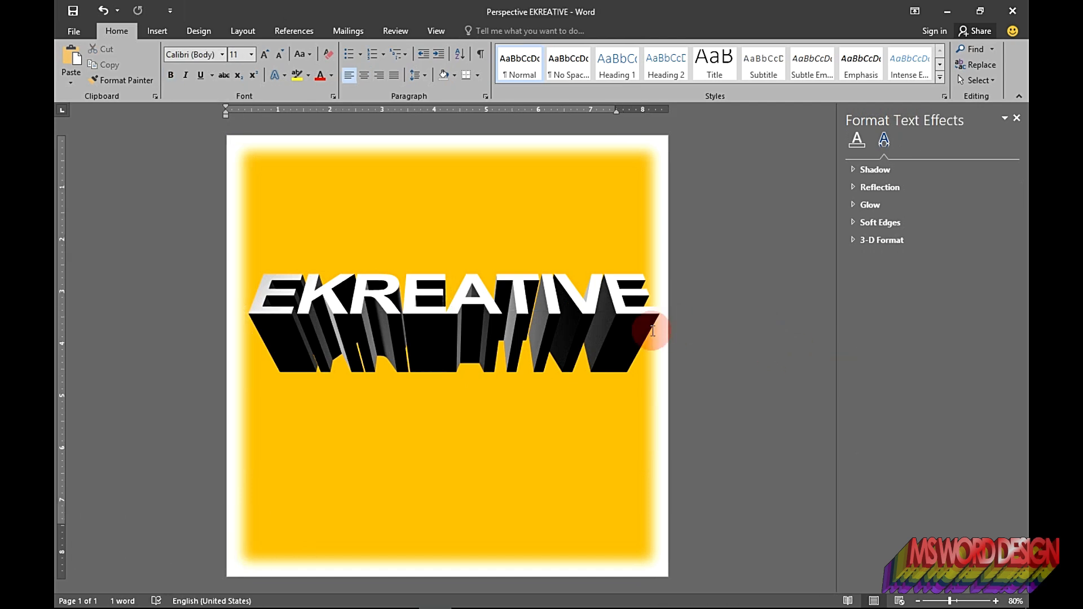
pyautogui.click(613, 335)
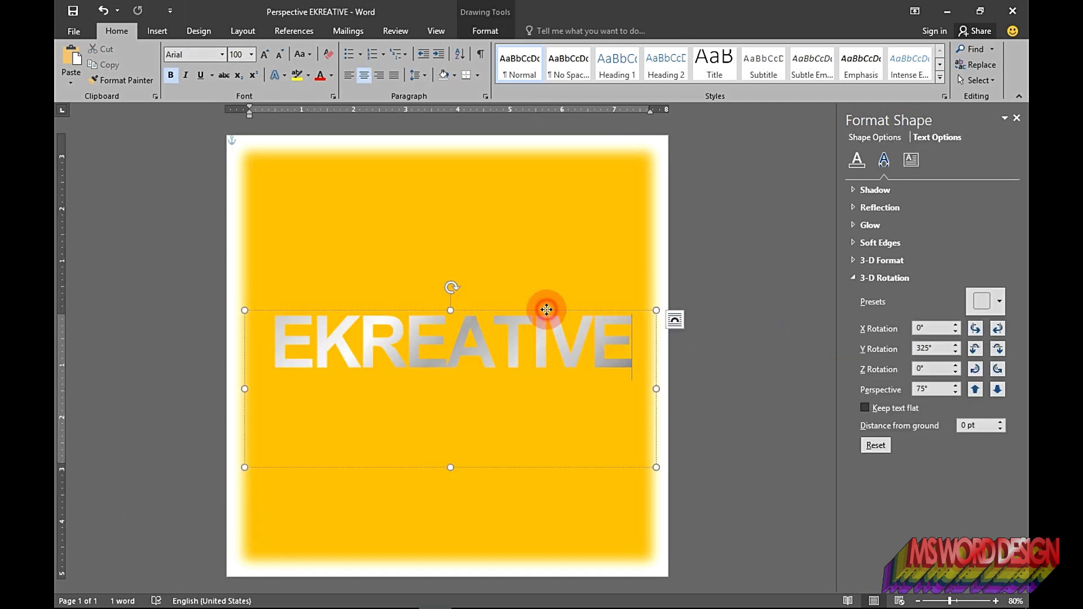
pyautogui.hotkey('ctrl', 'd')
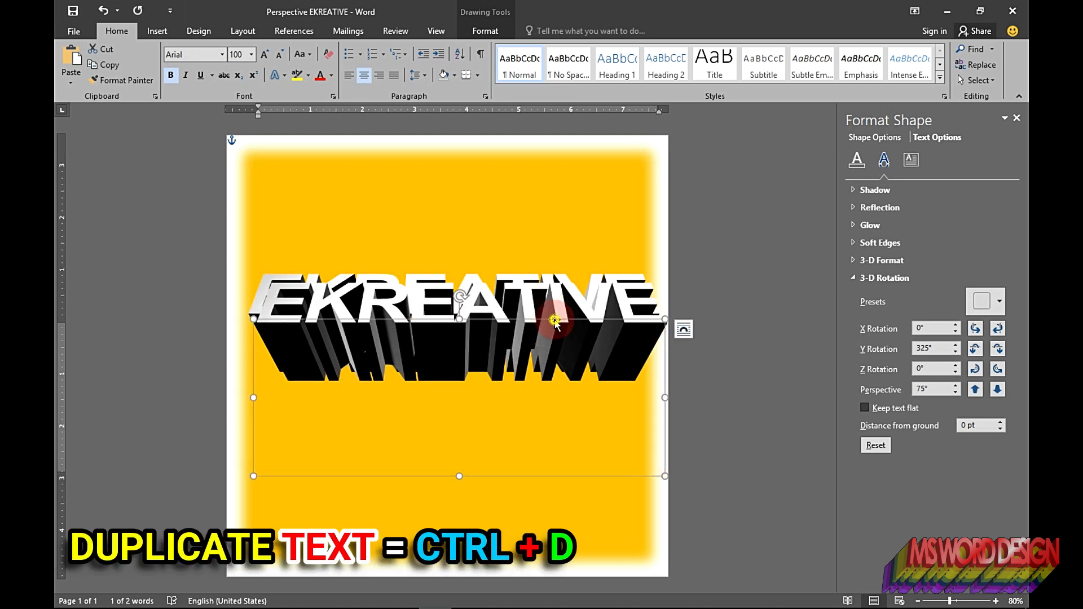
# Step: Open the duplicate's layout options and set its width to 7.74"
pyautogui.rightClick(555, 319)
pyautogui.click(610, 550)
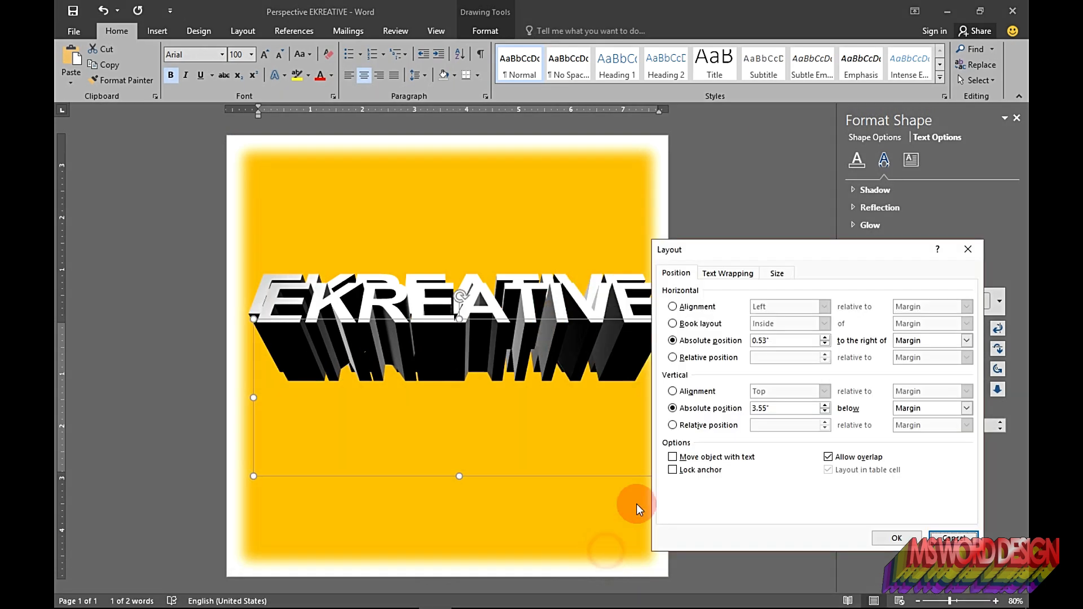
pyautogui.click(777, 274)
pyautogui.doubleClick(728, 307)
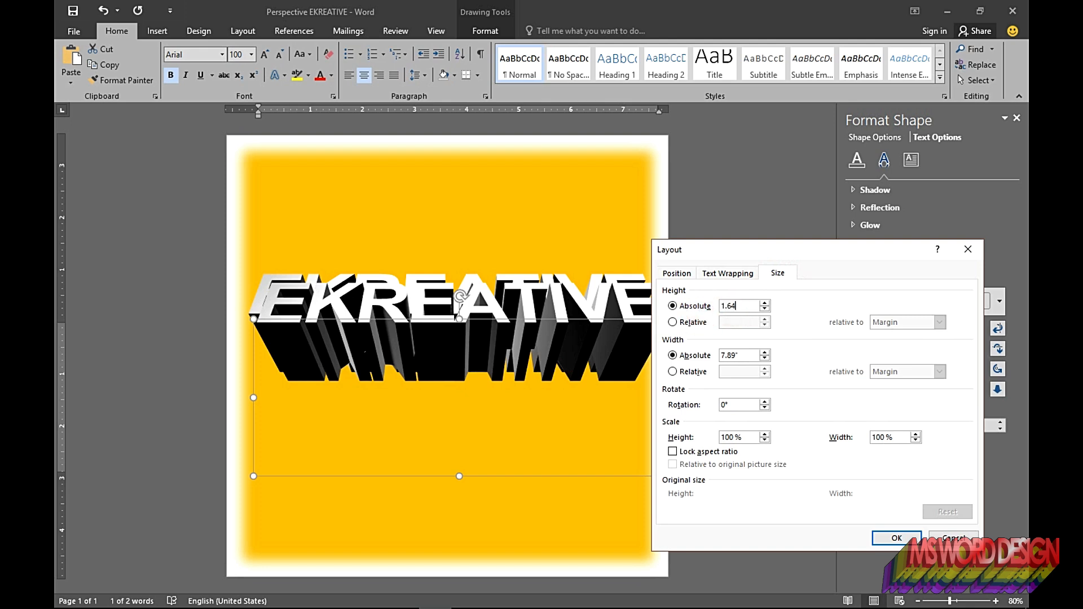
pyautogui.click(735, 356)
pyautogui.press('BackSpace')
pyautogui.press('BackSpace')
pyautogui.write('74')
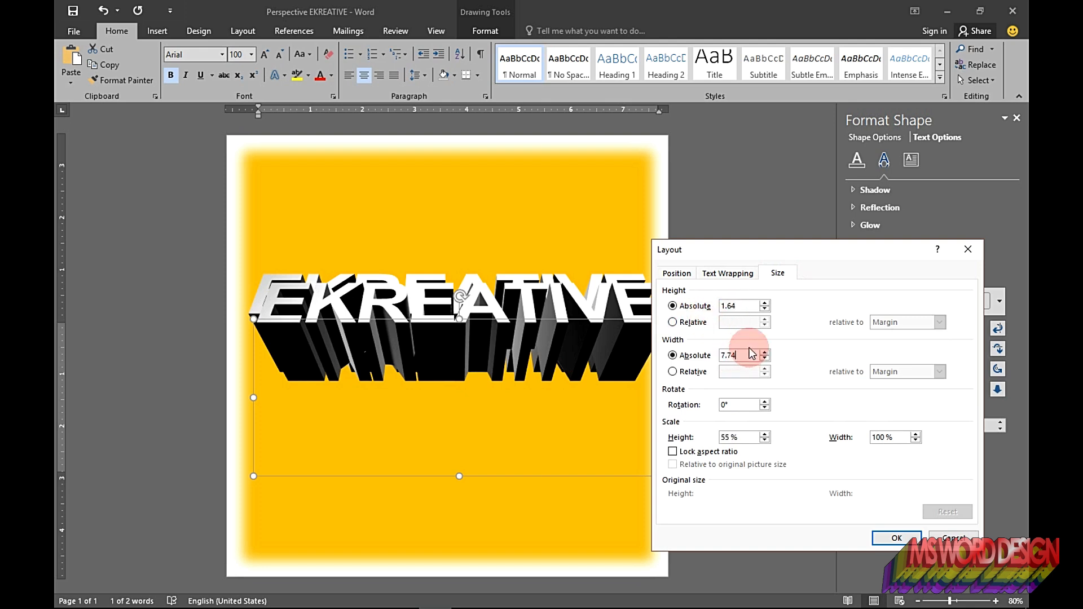
# Step: Set the duplicate's horizontal absolute position to 0.4"
pyautogui.click(679, 273)
pyautogui.click(761, 341)
pyautogui.press('BackSpace')
pyautogui.write('43"')
pyautogui.click(763, 340)
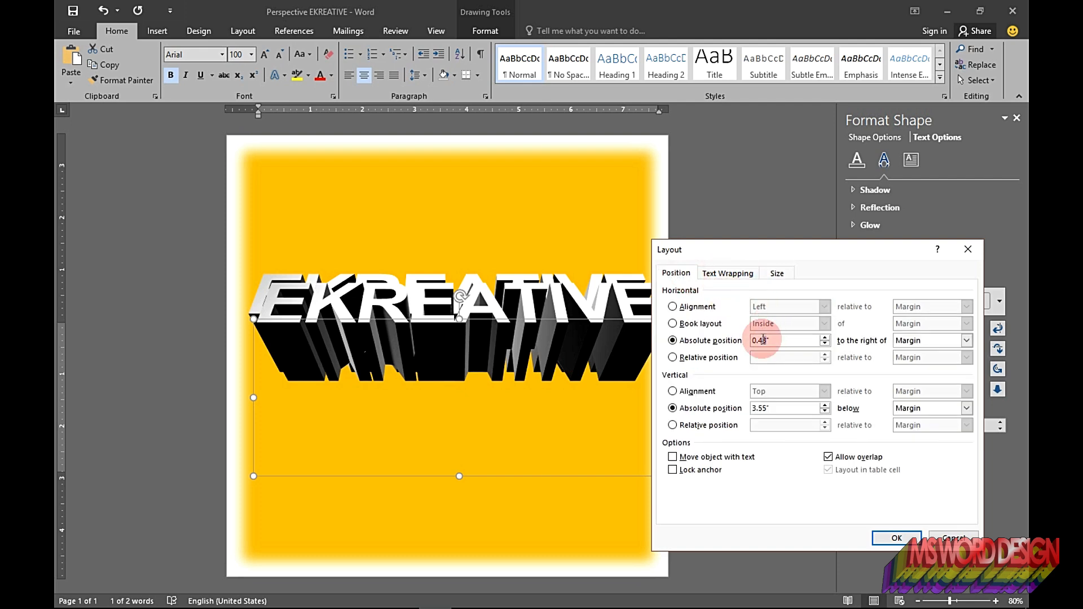
pyautogui.press('Delete')
# Step: Set the vertical absolute position to 4.84" and measure the horizontal position from the Page, then confirm
pyautogui.click(773, 409)
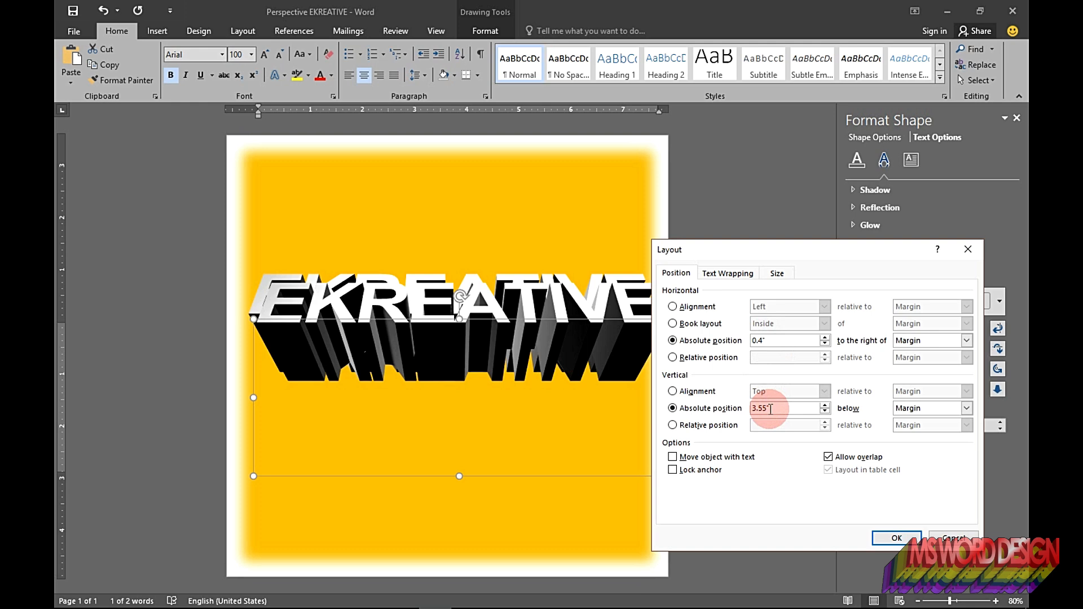
pyautogui.doubleClick(773, 409)
pyautogui.write('4.84')
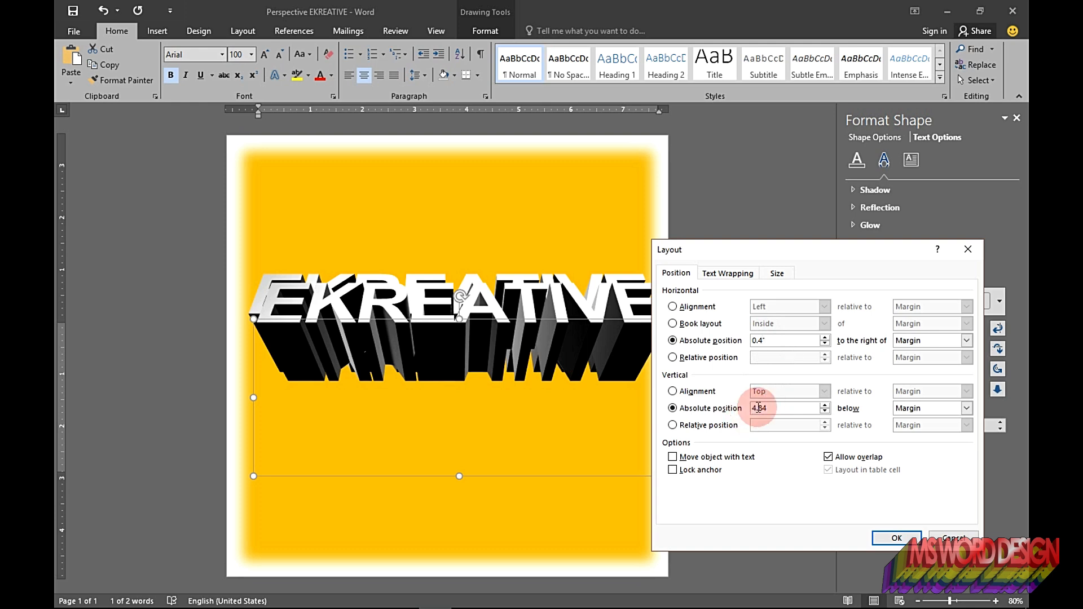
pyautogui.click(974, 342)
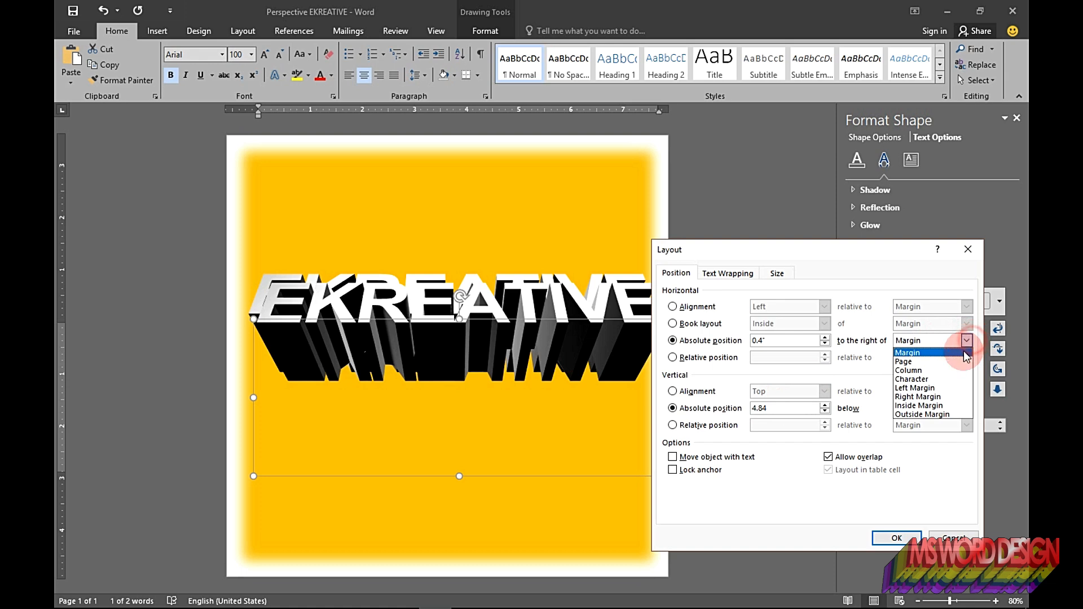
pyautogui.click(906, 363)
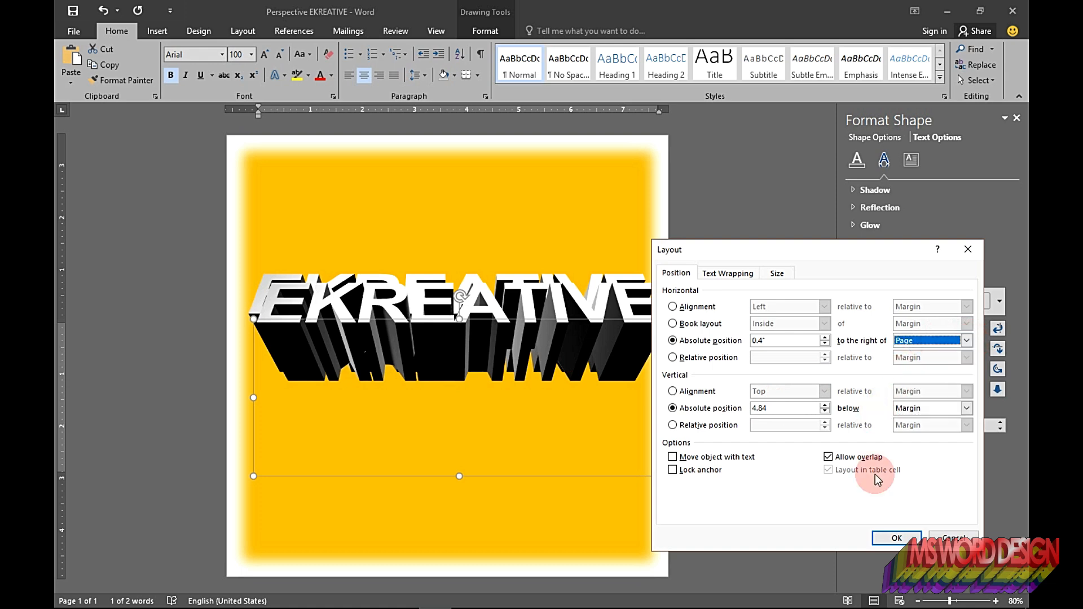
pyautogui.click(893, 540)
# Step: Set the duplicate text's font size to 108
pyautogui.click(551, 374)
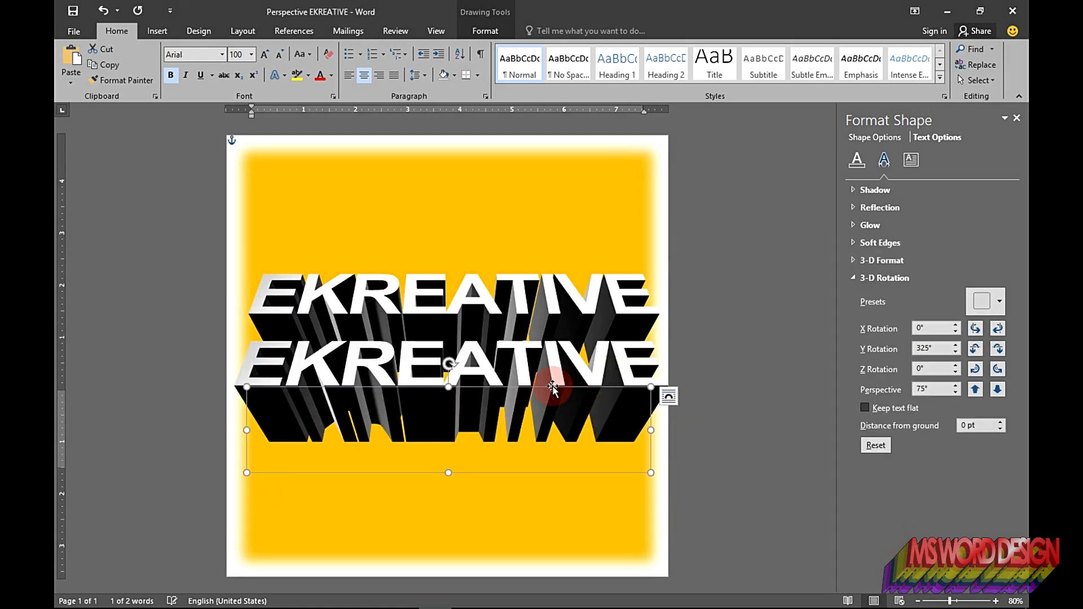
pyautogui.hotkey('ctrl', 'a')
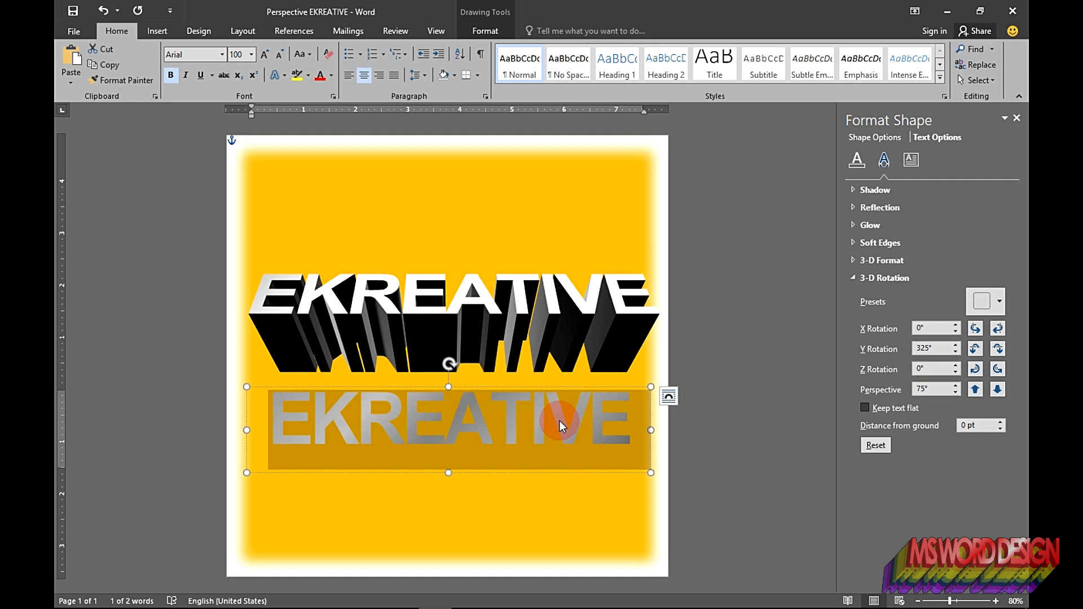
pyautogui.hotkey('shift', 'Left')
pyautogui.write('108')
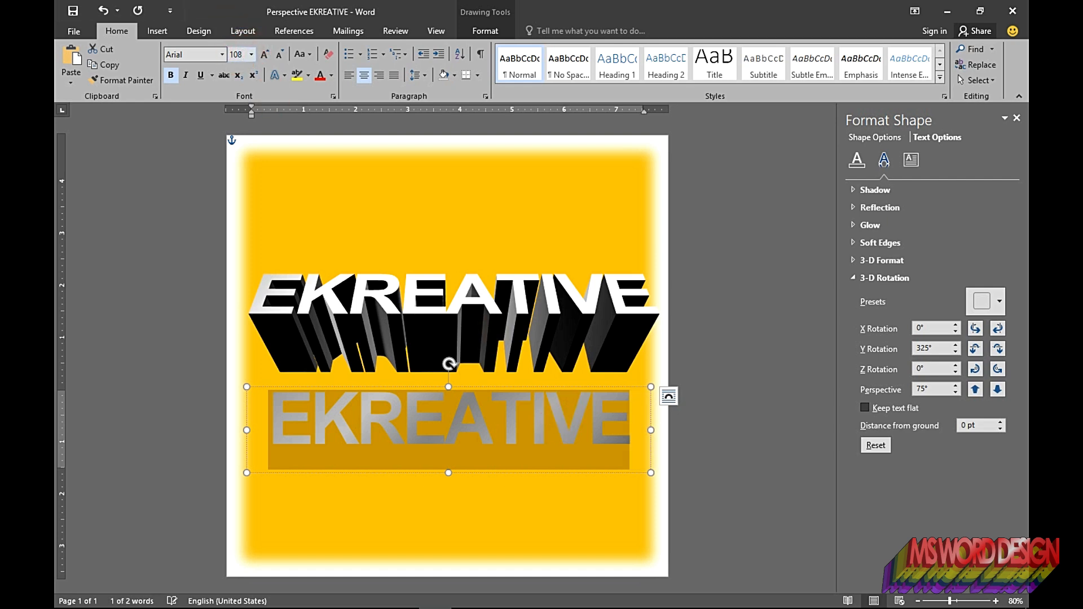
pyautogui.press('Return')
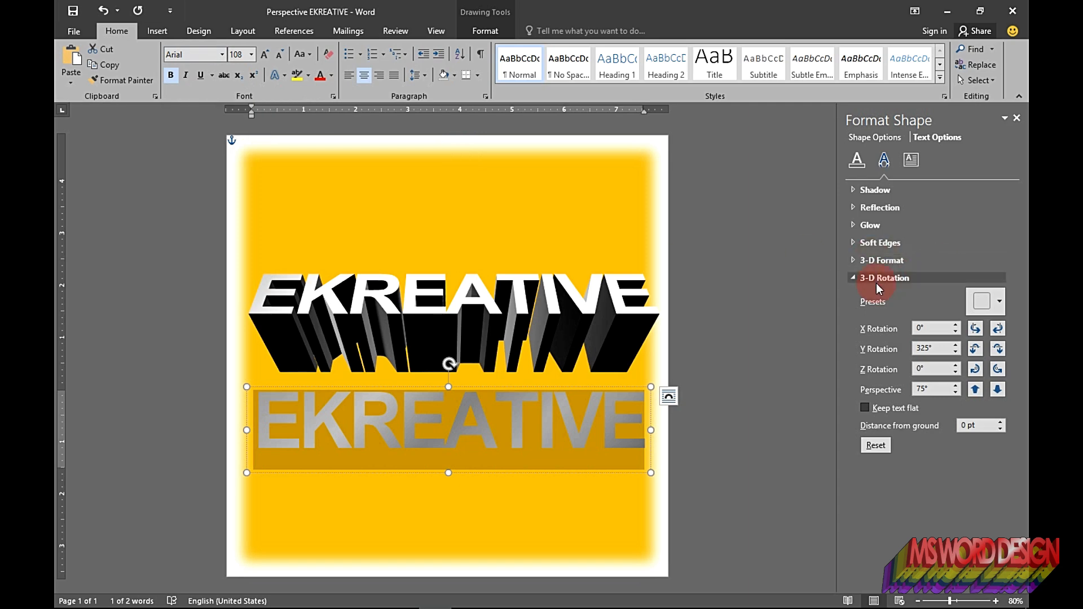
# Step: Change the duplicate's 3-D lighting preset and set its depth color to dark gray
pyautogui.click(878, 261)
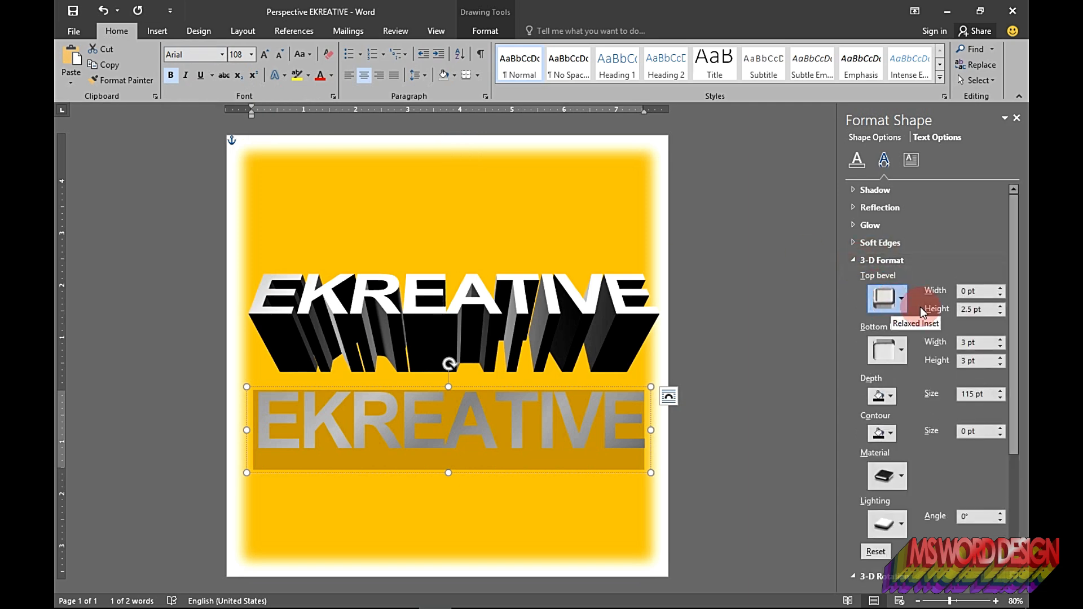
pyautogui.click(886, 516)
pyautogui.click(919, 331)
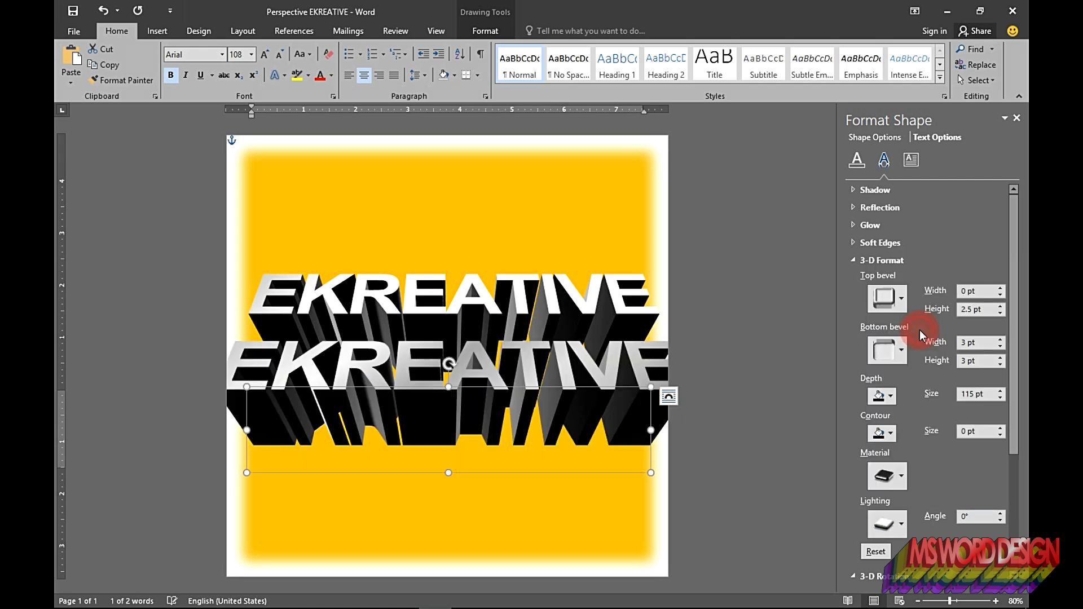
pyautogui.click(882, 395)
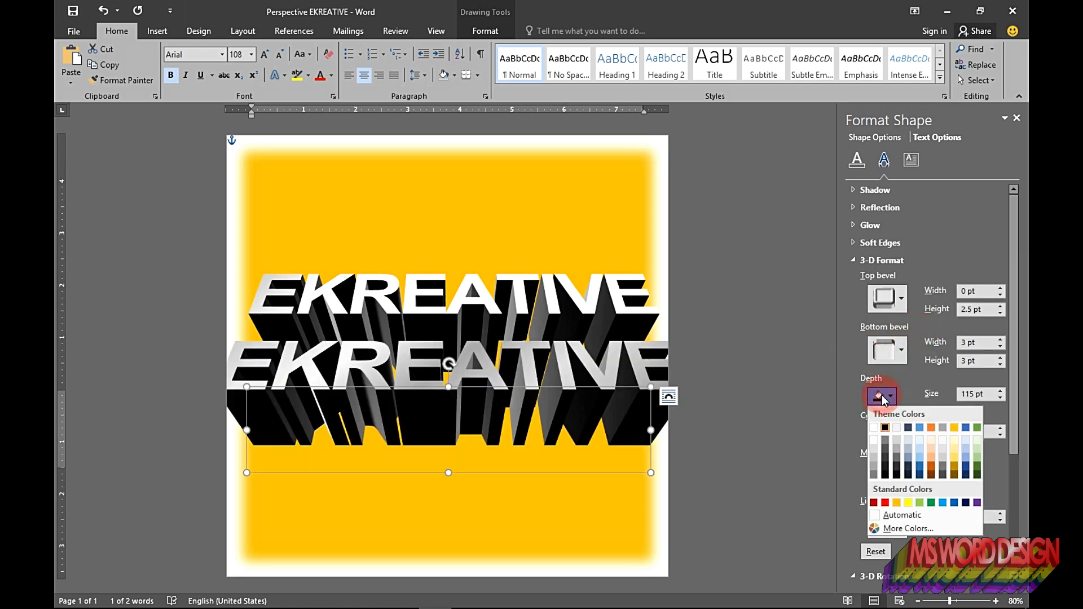
pyautogui.click(885, 468)
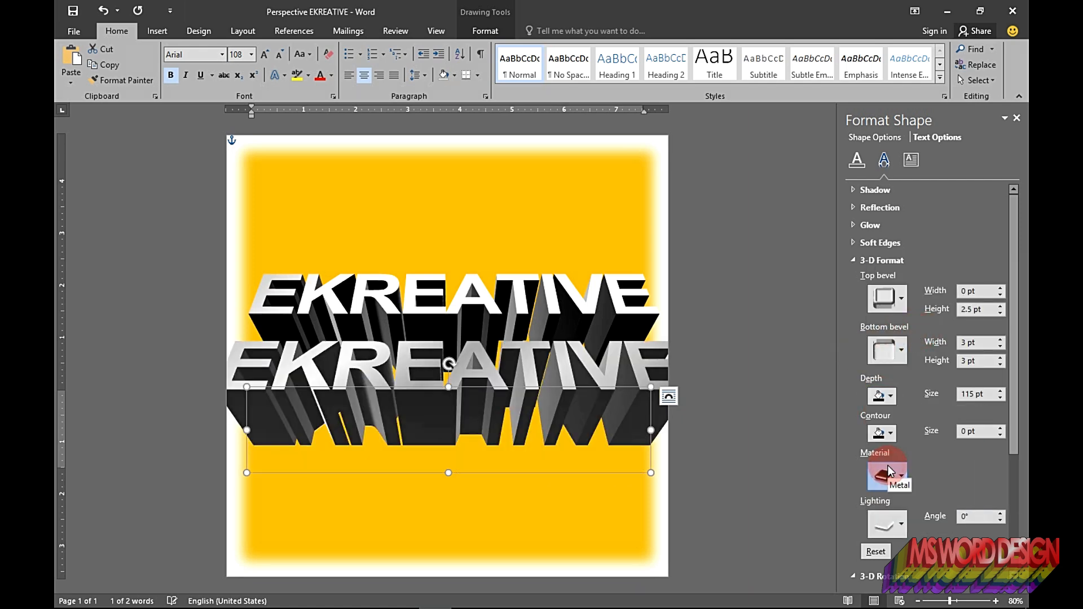
# Step: Set the duplicate's Y rotation to 215° and its perspective to 65°
pyautogui.click(852, 260)
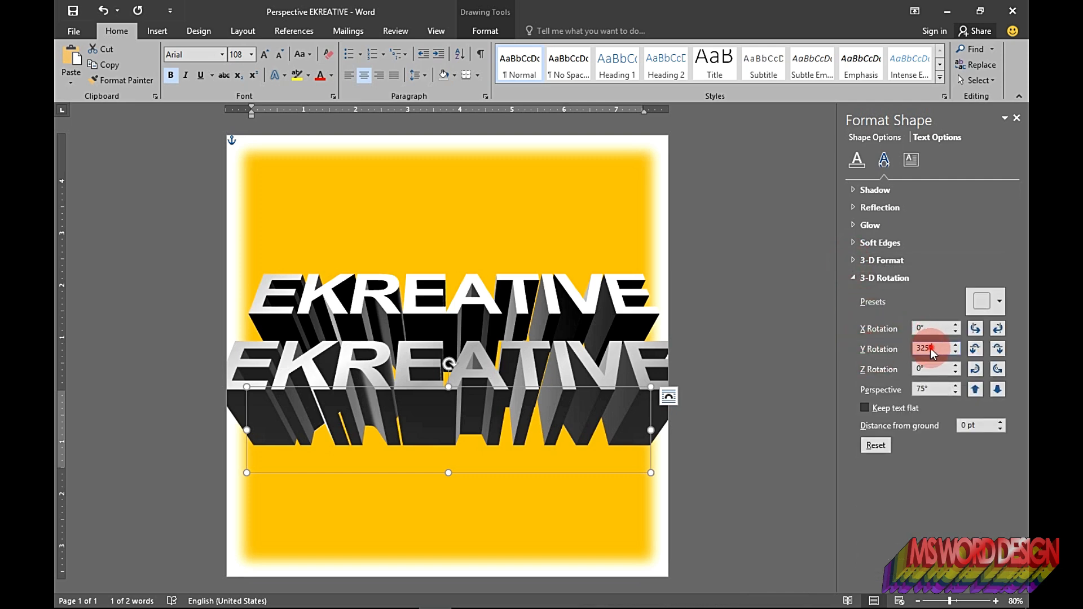
pyautogui.write('21')
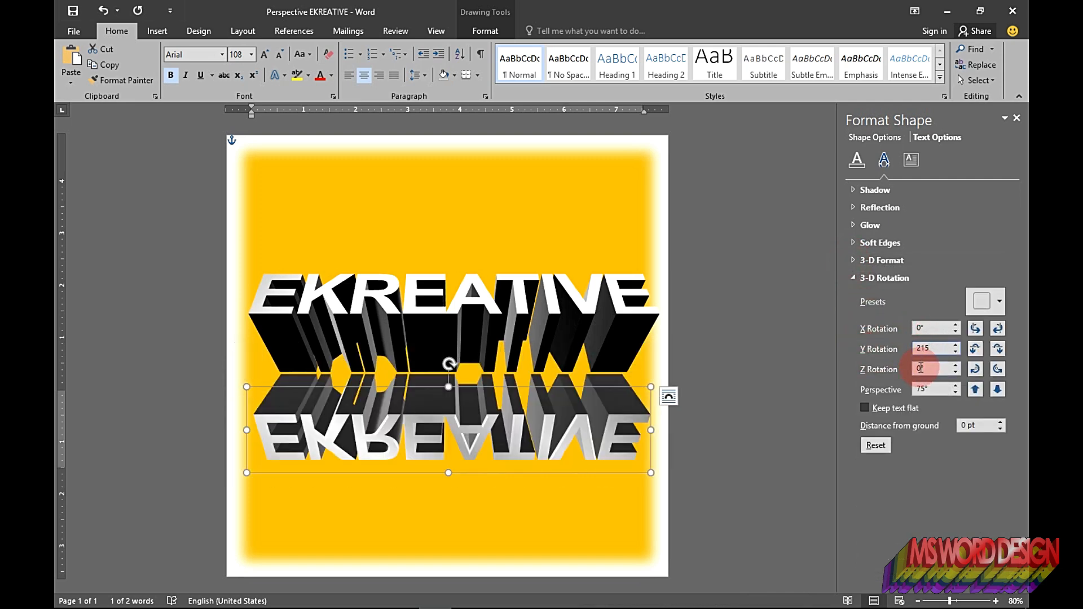
pyautogui.click(956, 394)
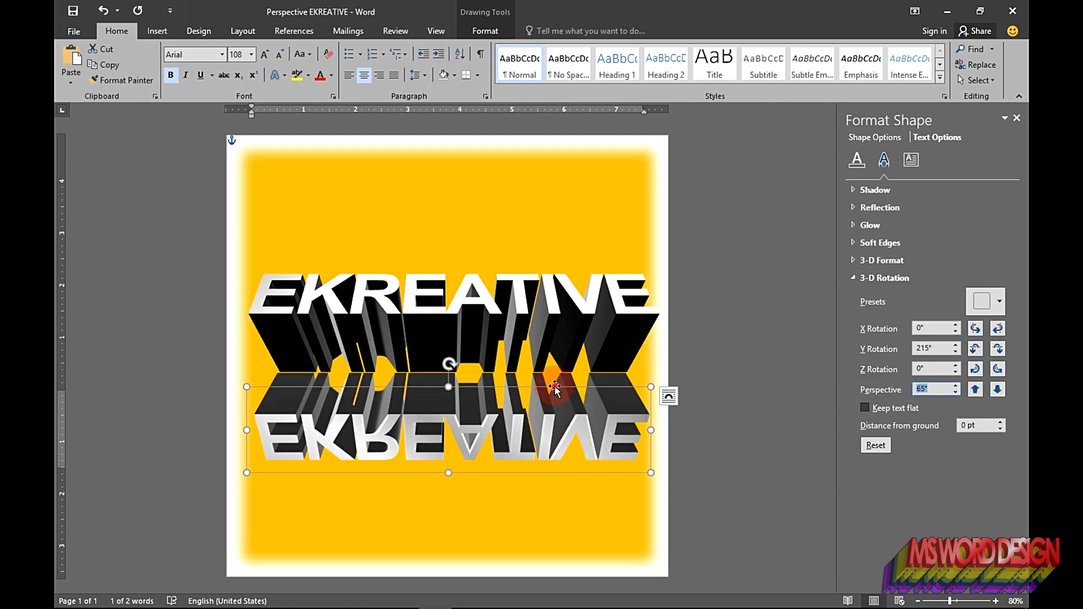
# Step: Nudge the duplicate text box slightly so it lines up under the original, then deselect it
pyautogui.press('Right')
pyautogui.press('Right')
pyautogui.press('Up')
pyautogui.press('Right')
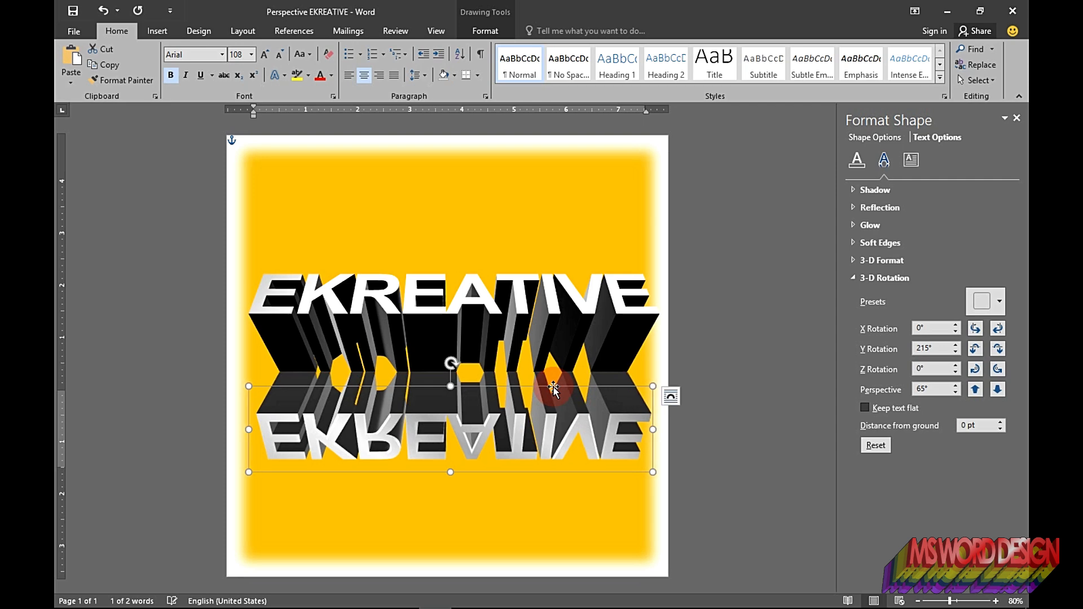
pyautogui.press('Left')
pyautogui.press('Up')
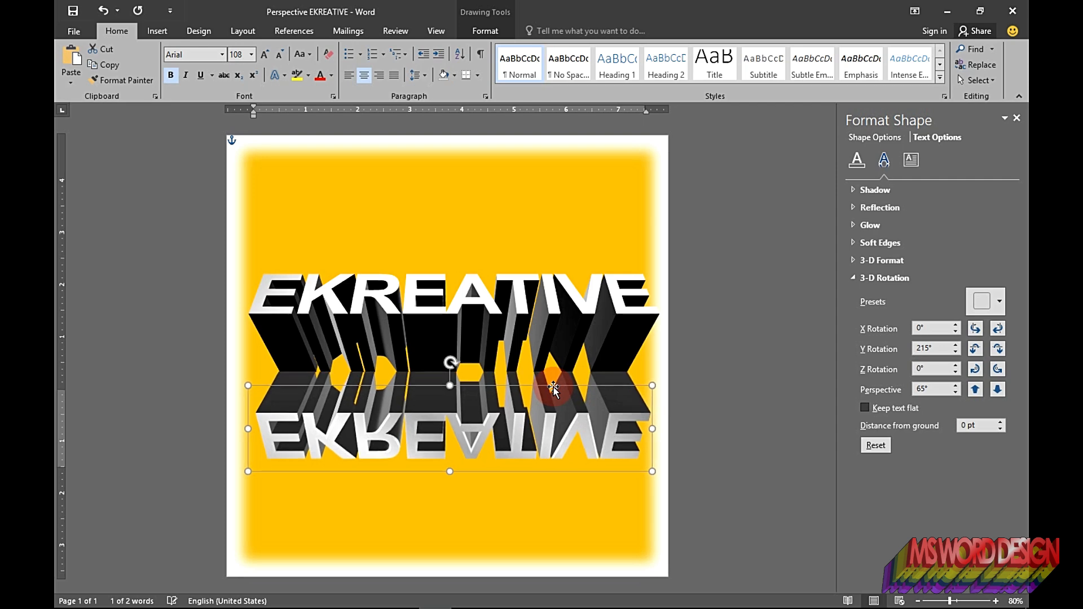
pyautogui.press('Down')
pyautogui.press('Up')
pyautogui.click(704, 308)
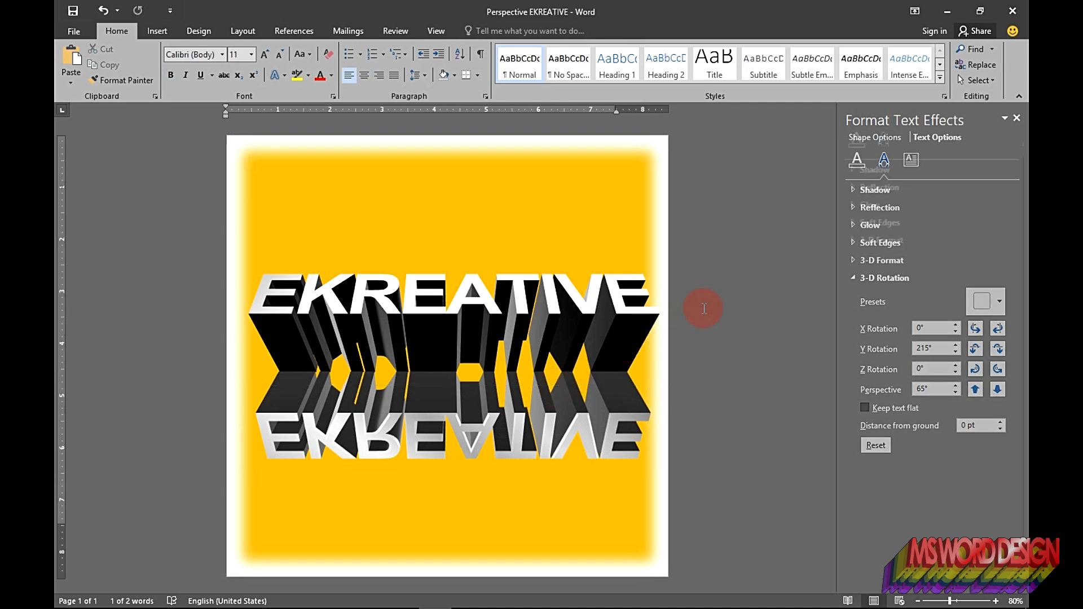
# Step: Save the document and close the formatting pane
pyautogui.hotkey('ctrl', 's')
pyautogui.click(1017, 120)
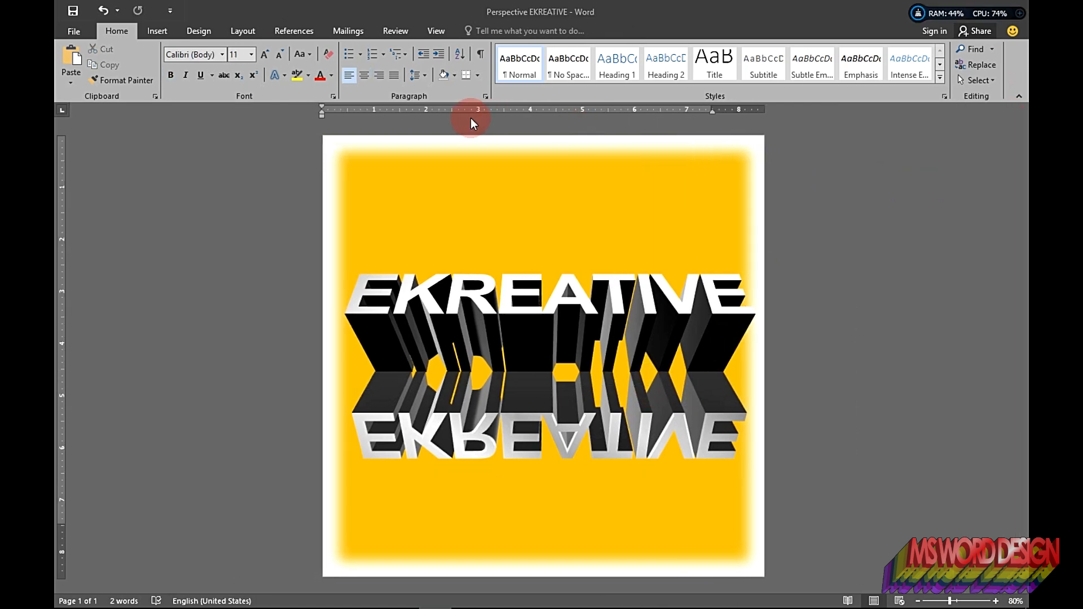
# Step: Capture the whole page as a 652 x 652 snip and save it as PNG named Perspective EKREATIVE 1
pyautogui.press('Print')
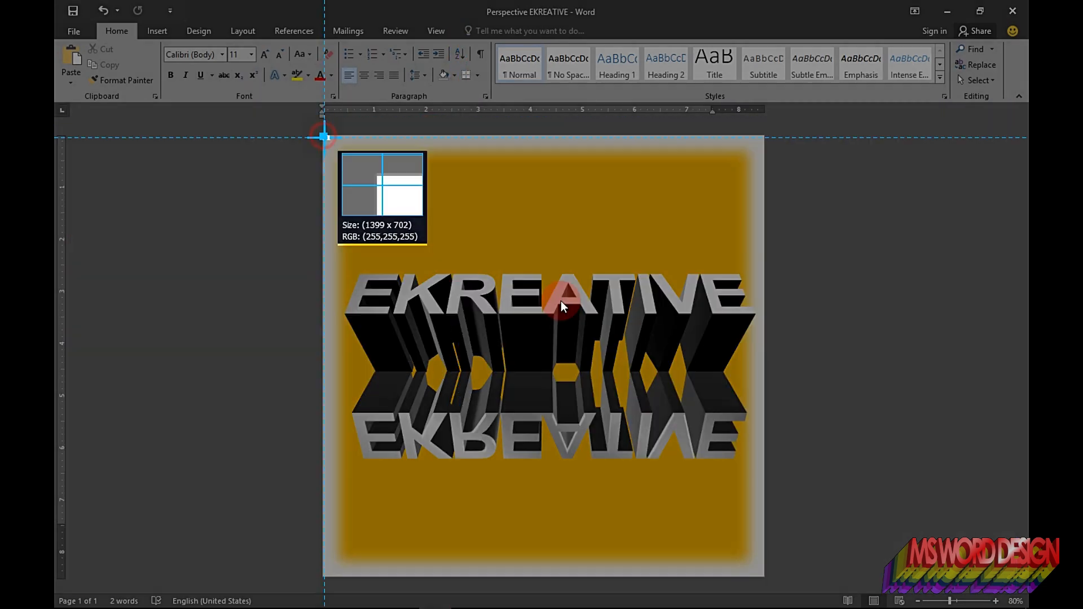
pyautogui.moveTo(323, 137); pyautogui.dragTo(764, 577)
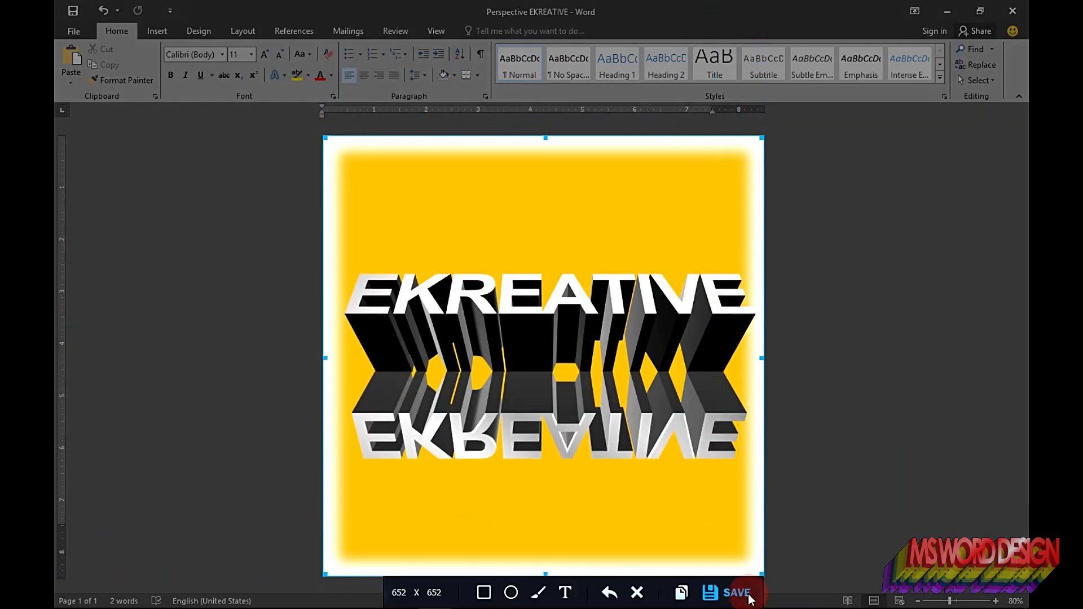
pyautogui.click(751, 597)
pyautogui.click(387, 369)
pyautogui.click(413, 521)
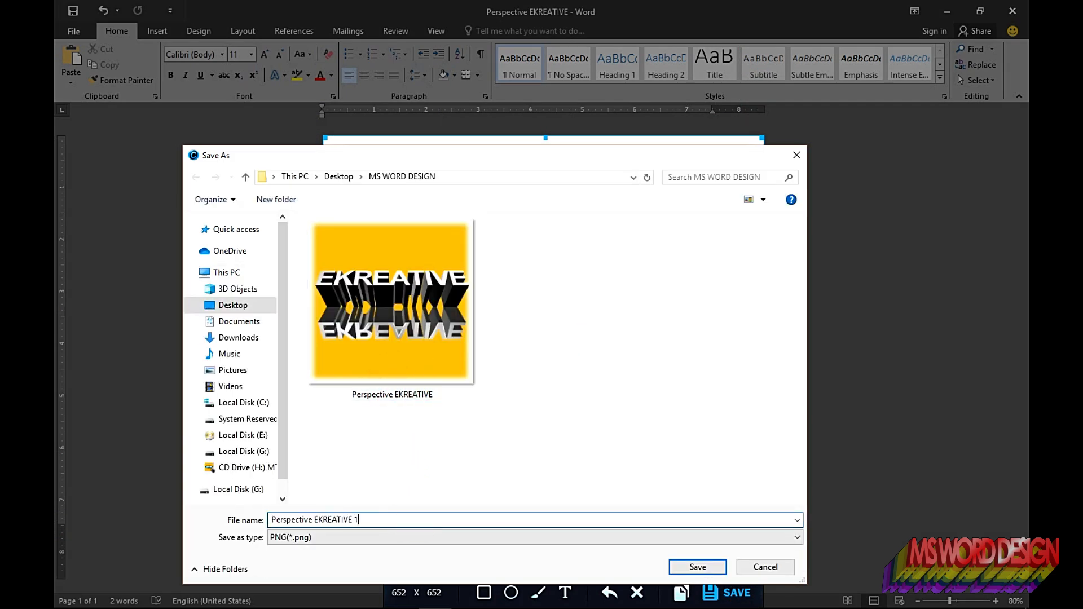
pyautogui.click(700, 567)
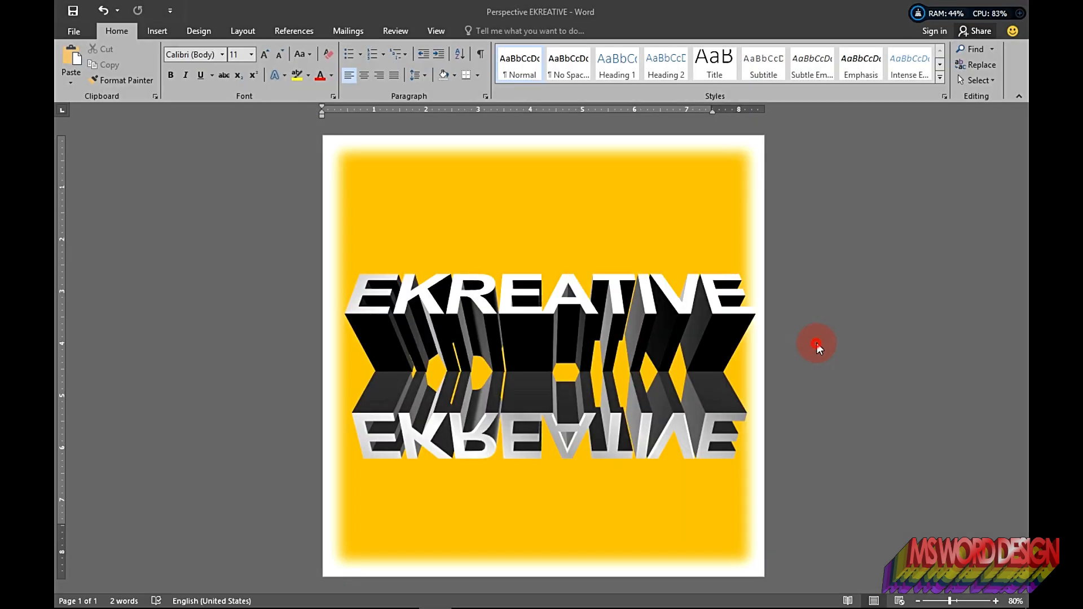
# Step: Minimize Word, preview the earlier exported Perspective EKREATIVE.png in Photos, and close it
pyautogui.click(949, 12)
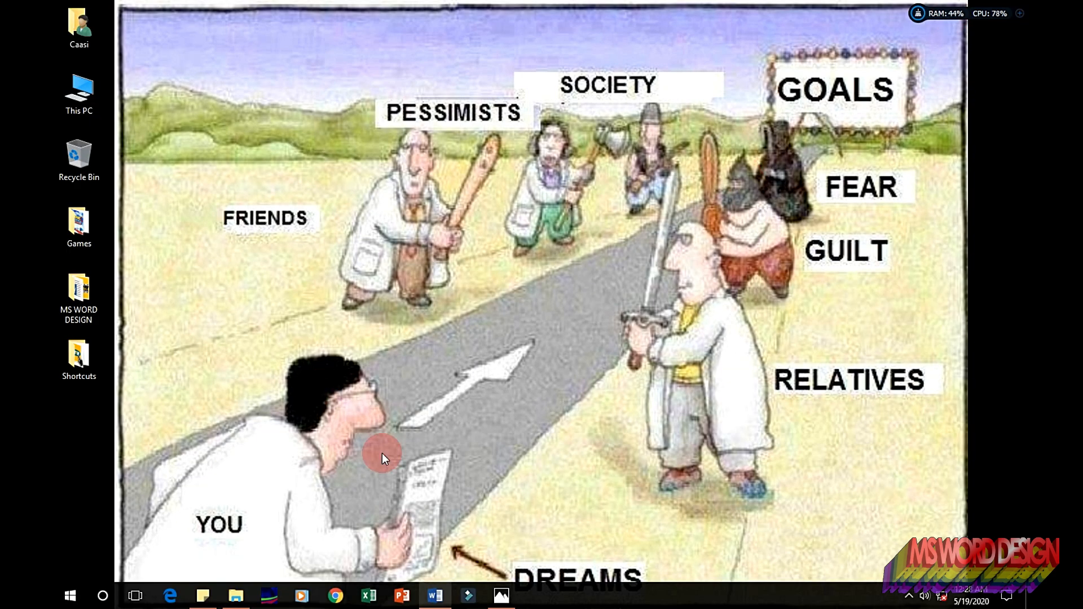
pyautogui.click(501, 597)
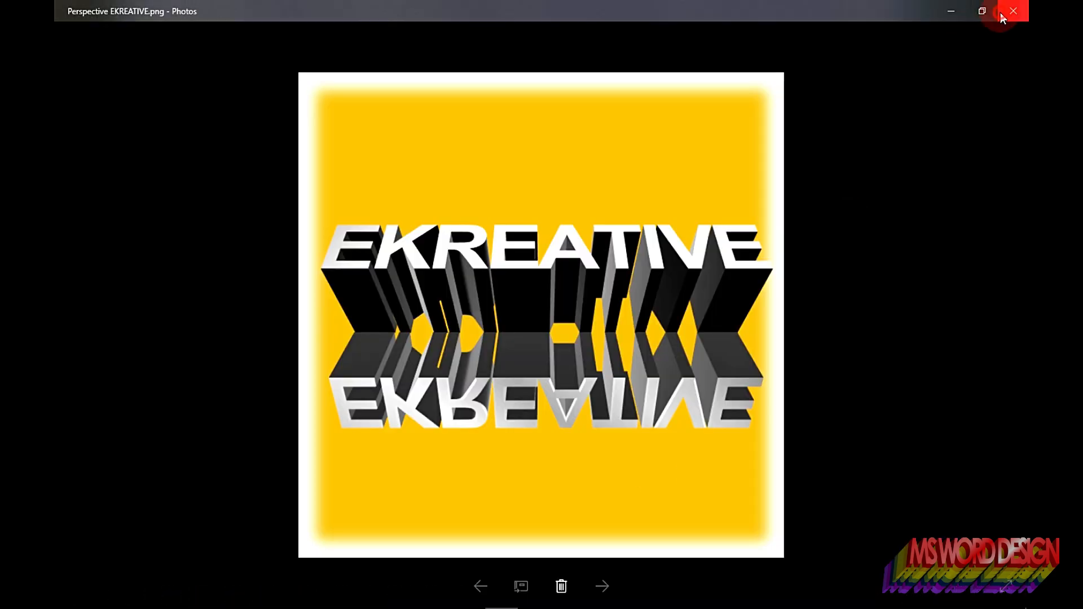
pyautogui.click(1000, 12)
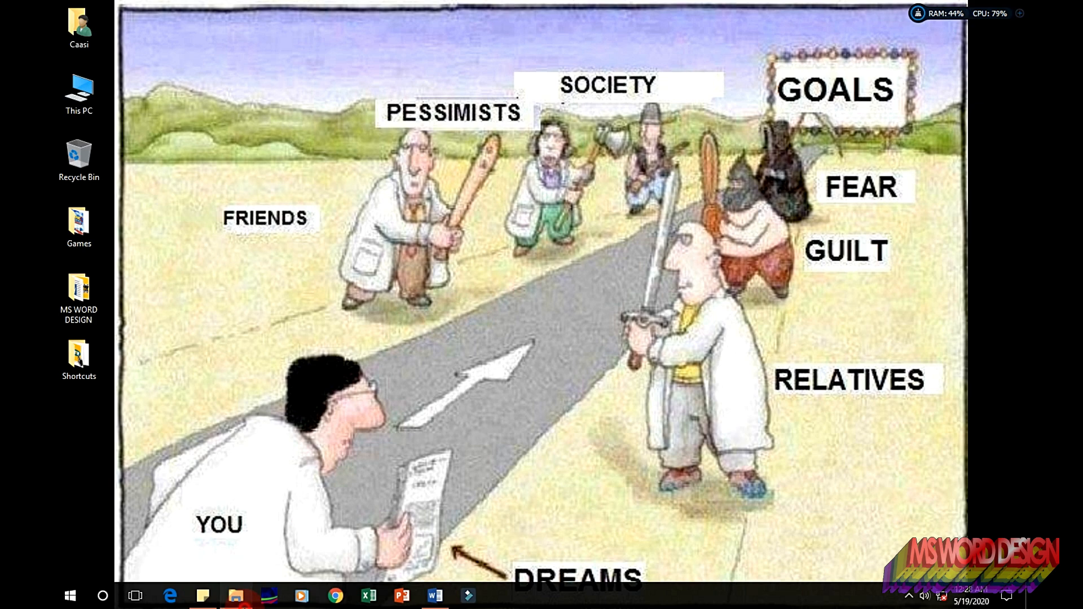
# Step: In File Explorer, refresh the MS WORD DESIGN folder and open Perspective EKREATIVE snapped to the left half
pyautogui.click(236, 595)
pyautogui.rightClick(394, 447)
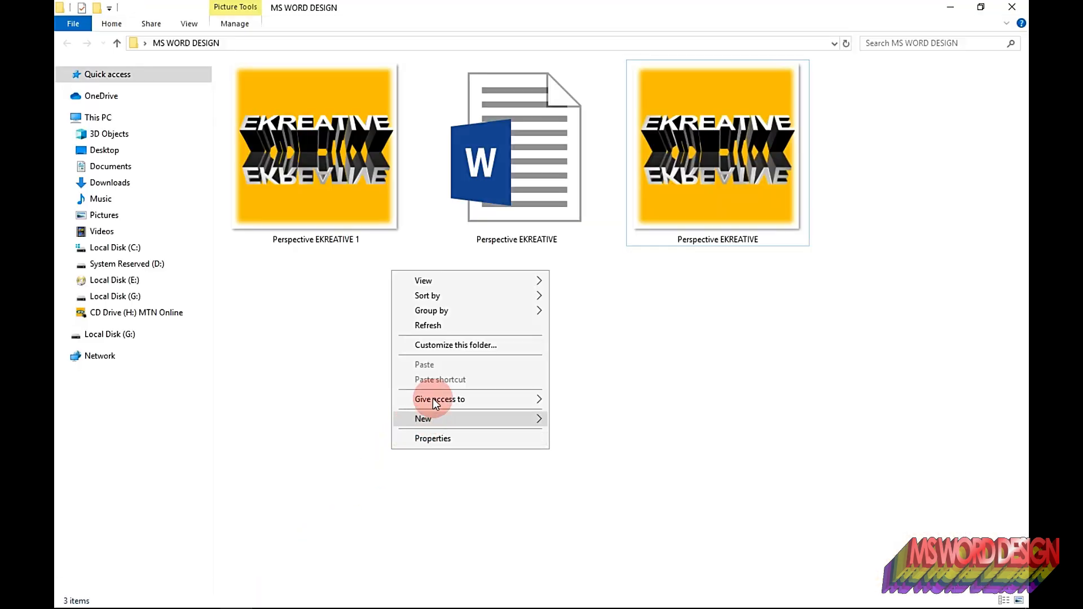
pyautogui.click(441, 326)
pyautogui.click(693, 212)
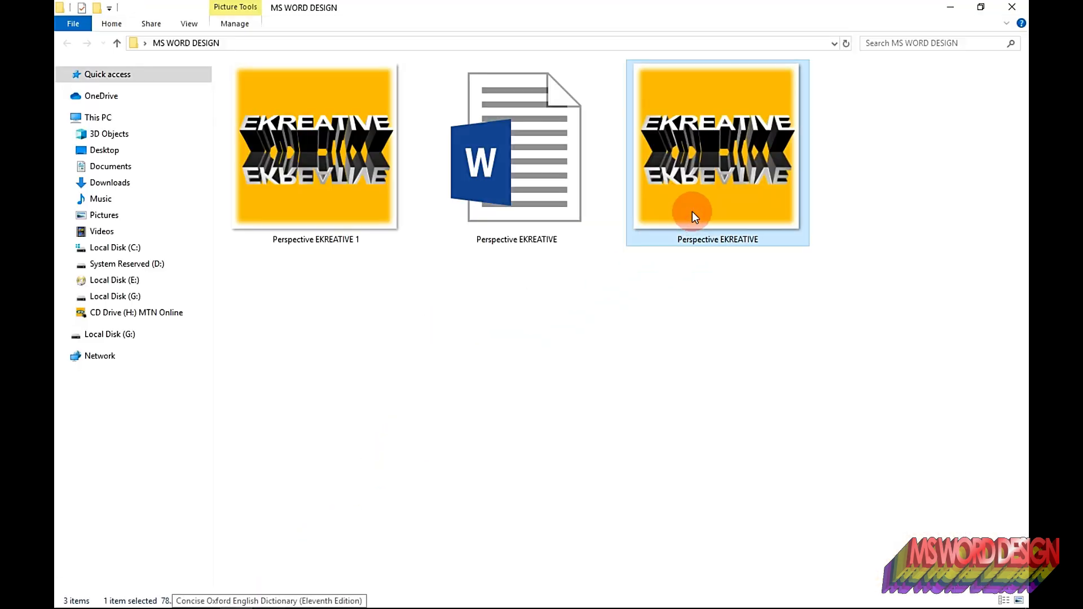
pyautogui.doubleClick(692, 211)
pyautogui.press('super+Left')
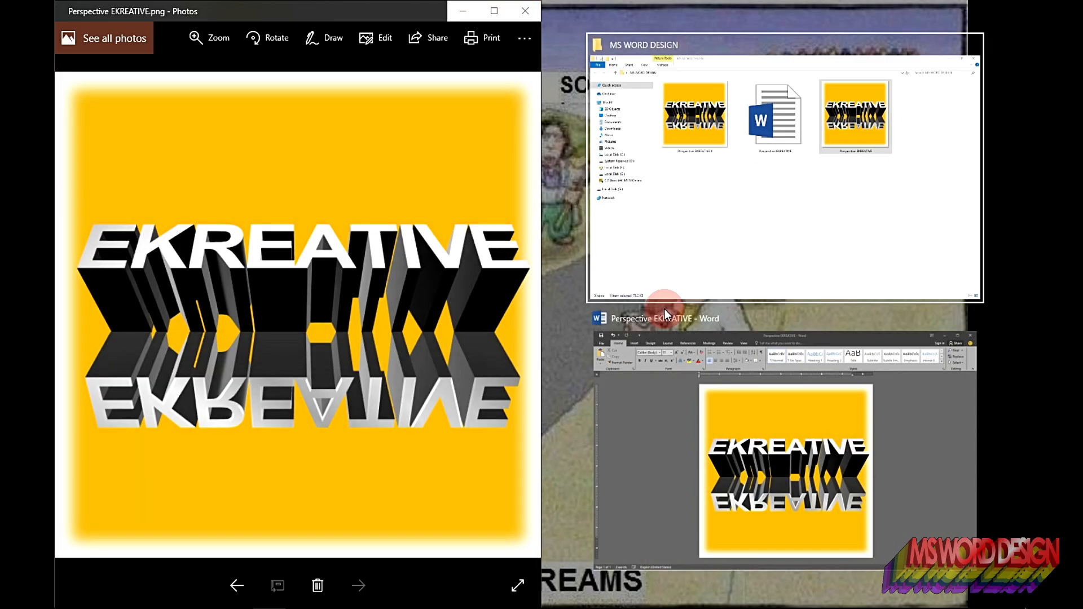
pyautogui.click(395, 269)
pyautogui.click(602, 336)
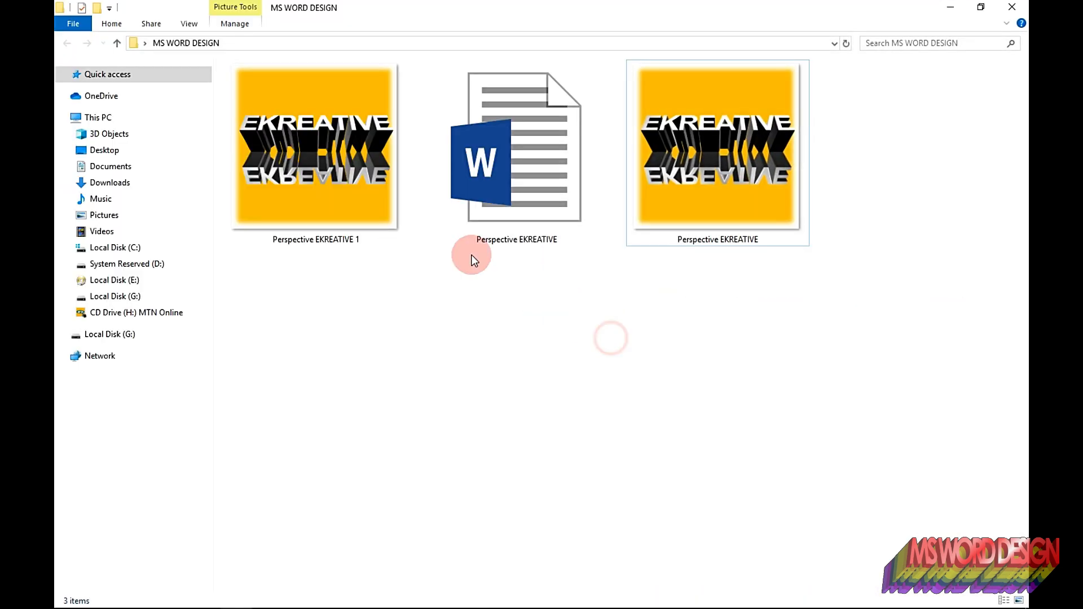
# Step: Open Perspective EKREATIVE 1 with Windows Photo Viewer and snap it to the right half
pyautogui.click(378, 198)
pyautogui.rightClick(377, 199)
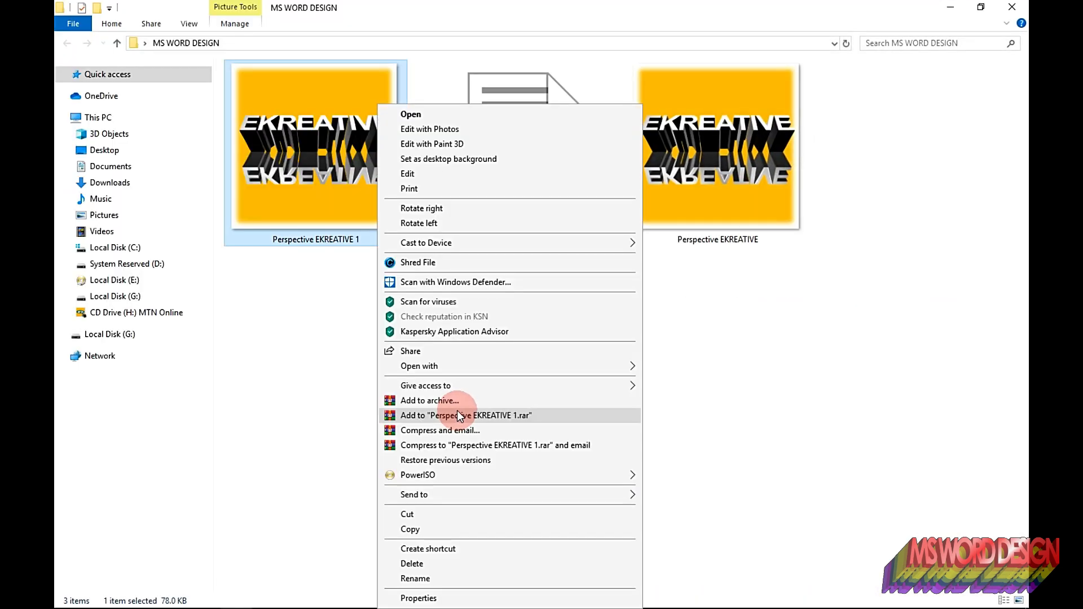
pyautogui.moveTo(541, 367)
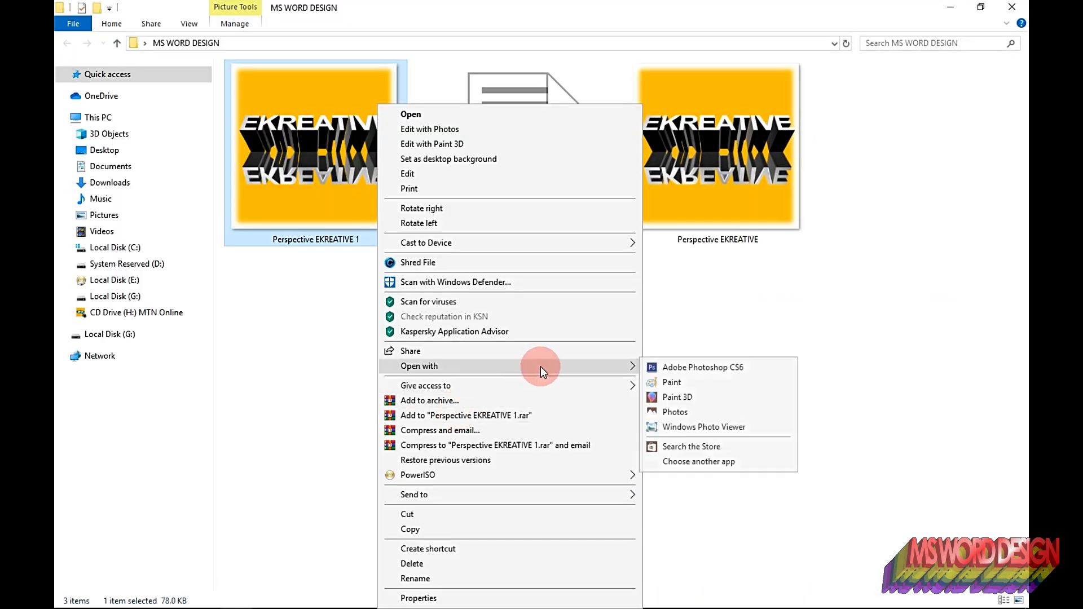
pyautogui.click(673, 426)
pyautogui.press('super+Right')
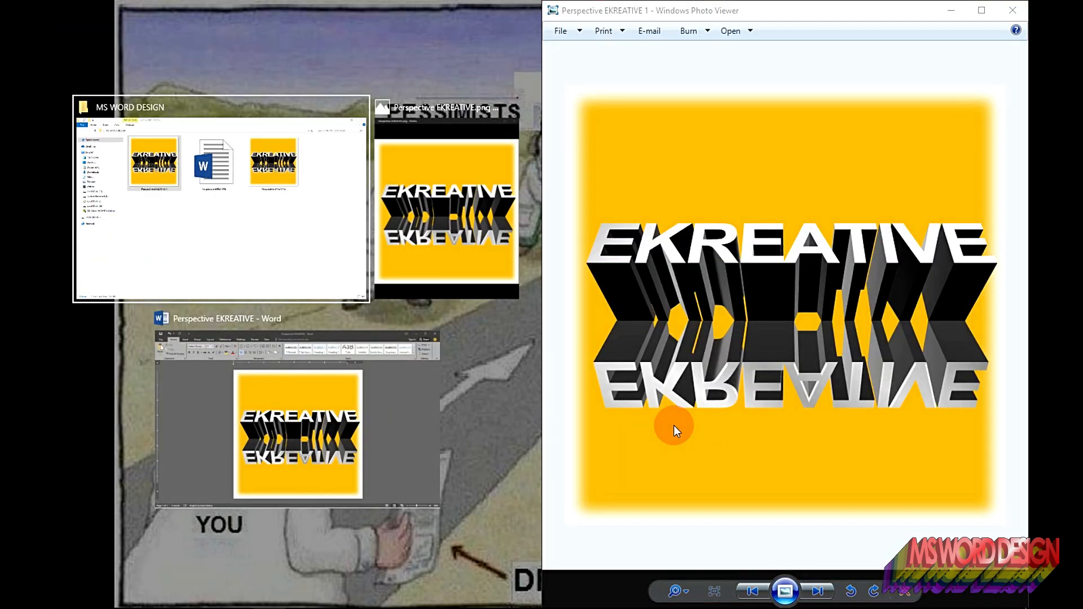
# Step: Compare the two exported images side by side
pyautogui.click(446, 209)
pyautogui.click(712, 303)
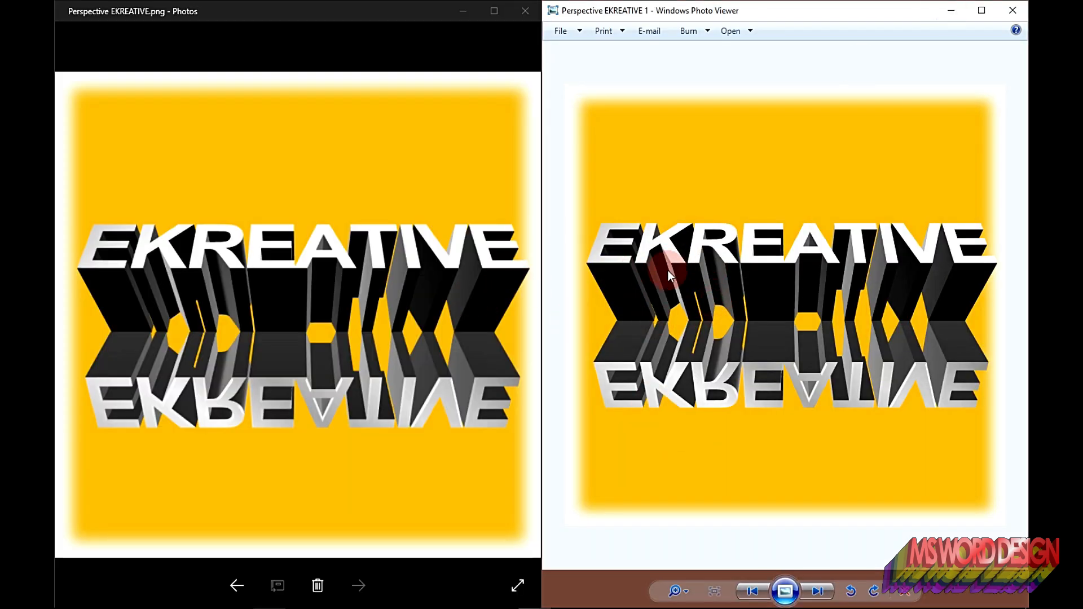
pyautogui.click(448, 290)
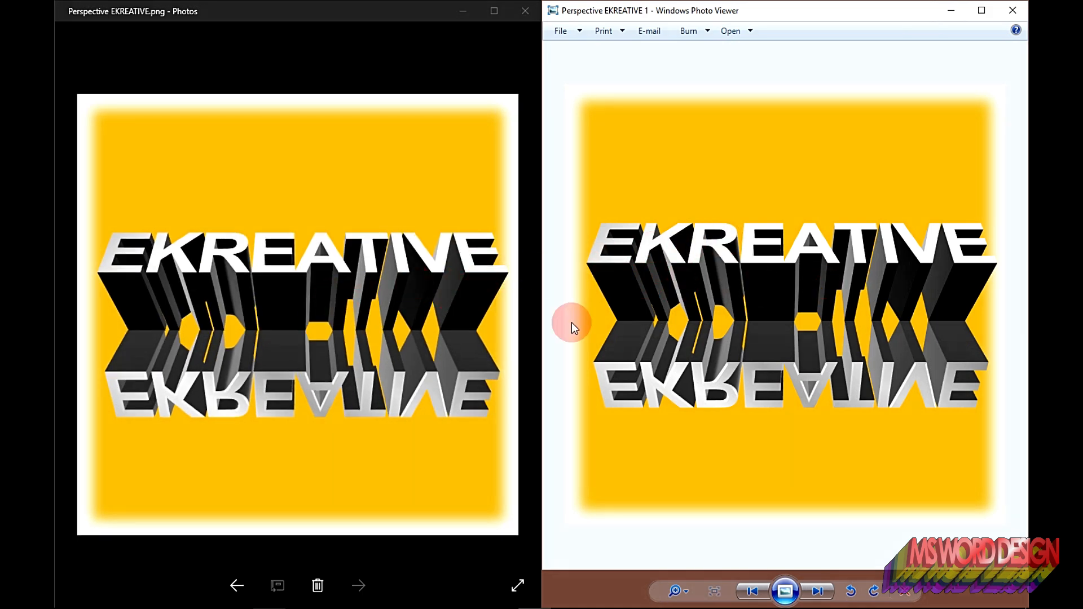
pyautogui.click(279, 75)
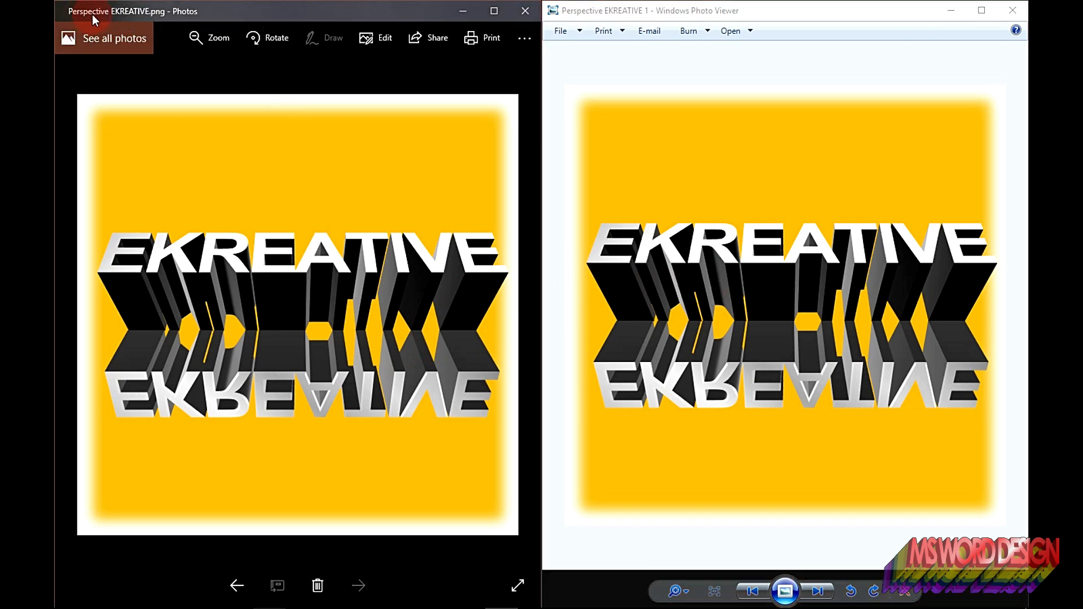
pyautogui.click(648, 96)
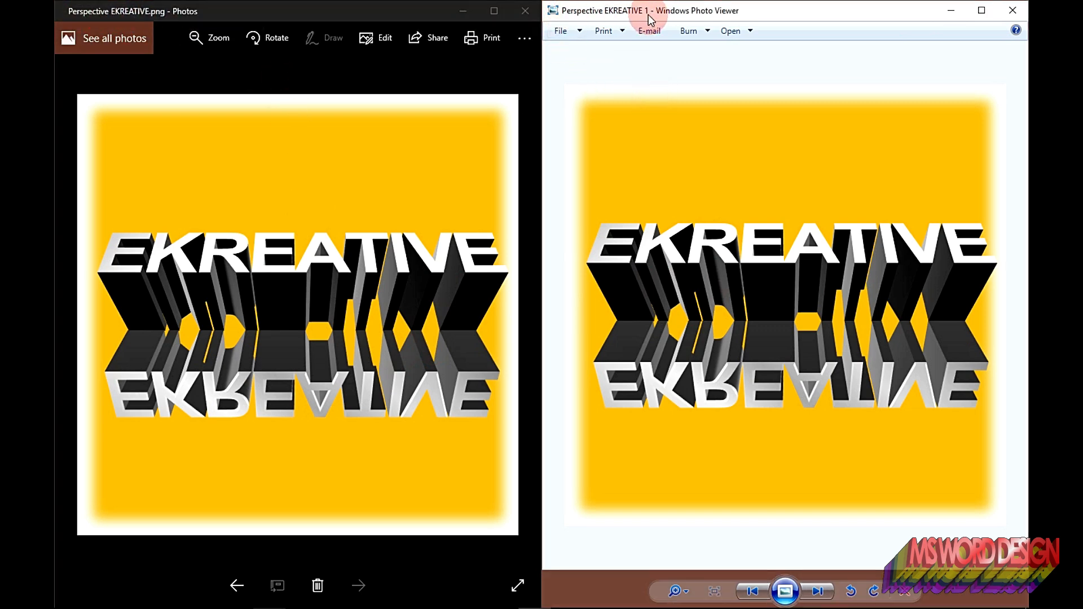
pyautogui.click(409, 186)
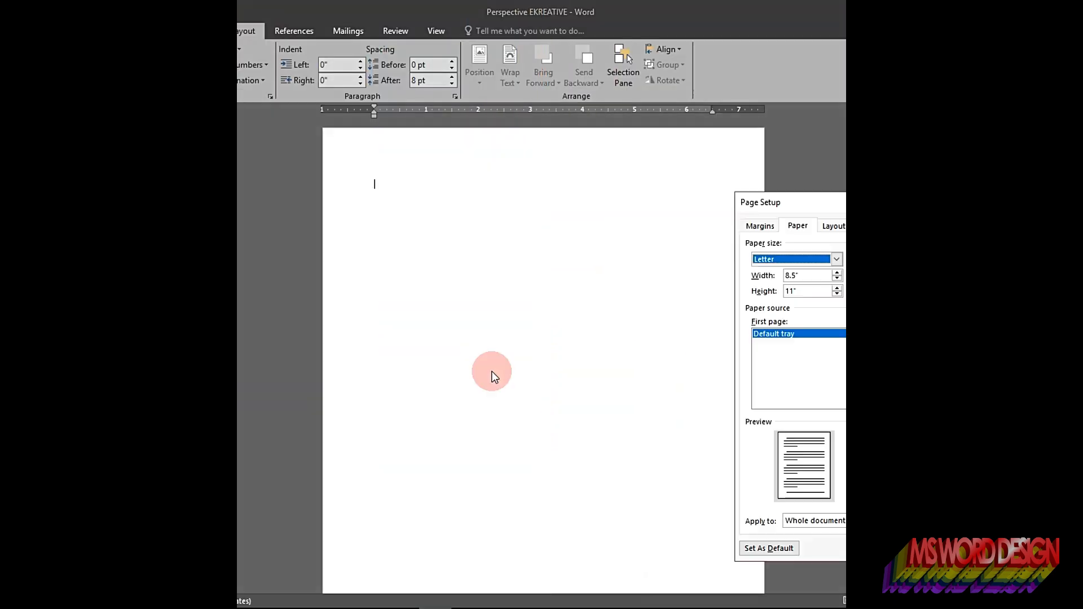
# Step: Set the page size value to 8.5 inches
pyautogui.moveTo(798, 292); pyautogui.dragTo(782, 292)
pyautogui.write('8.5')
pyautogui.press('Return')
# Step: Draw a rectangle covering the whole page and fill it with gold
pyautogui.moveTo(62, 188); pyautogui.dragTo(61, 135)
pyautogui.moveTo(374, 110)
pyautogui.mouseDown()
pyautogui.moveTo(322, 110)
pyautogui.moveTo(765, 574)
pyautogui.mouseUp()
pyautogui.click(157, 31)
pyautogui.click(241, 65)
pyautogui.click(275, 112)
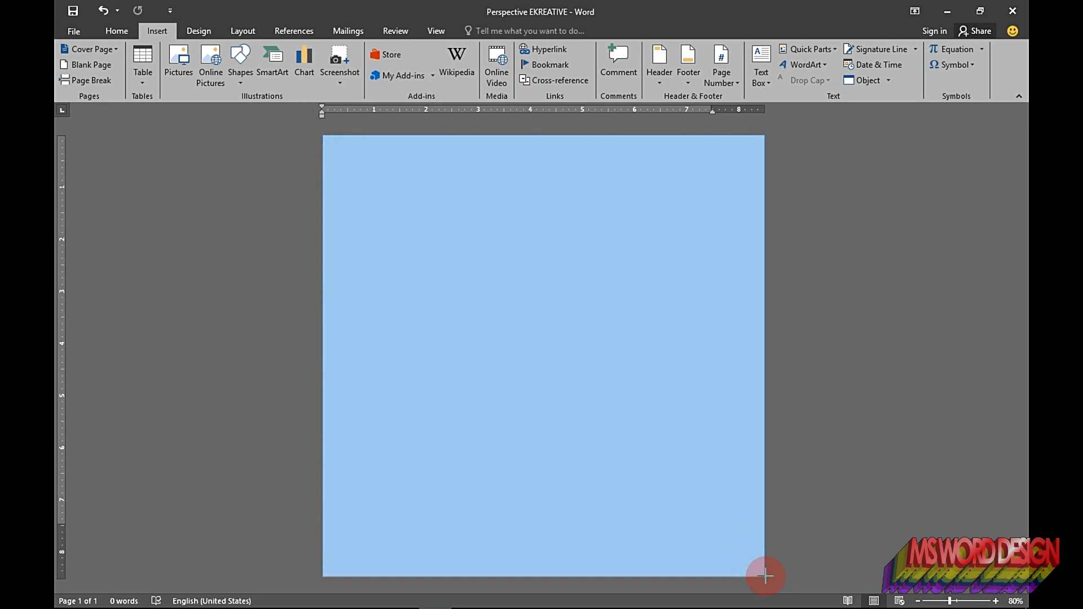
pyautogui.click(383, 49)
pyautogui.click(443, 80)
# Step: Set the gold rectangle's width and height to 8.5 inches in its size settings
pyautogui.click(974, 97)
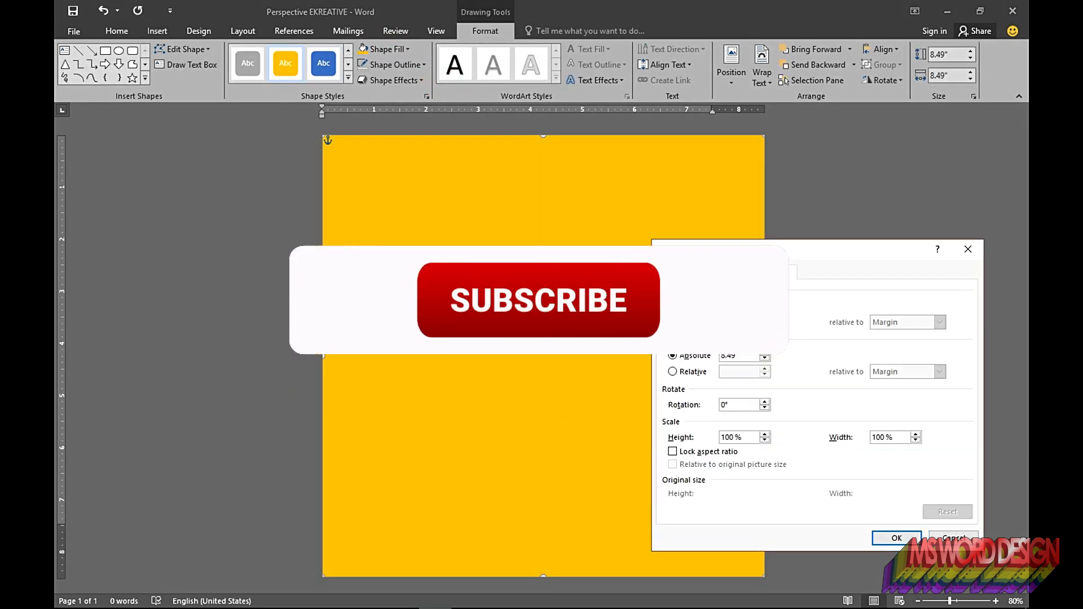
pyautogui.click(728, 357)
pyautogui.press('Return')
pyautogui.click(859, 390)
# Step: Set the gold rectangle's text wrapping so it sits behind text
pyautogui.click(485, 31)
pyautogui.click(762, 73)
pyautogui.click(793, 180)
pyautogui.click(823, 252)
pyautogui.click(157, 31)
pyautogui.click(241, 65)
pyautogui.click(234, 113)
pyautogui.moveTo(361, 245); pyautogui.dragTo(717, 459)
pyautogui.click(638, 198)
pyautogui.click(426, 97)
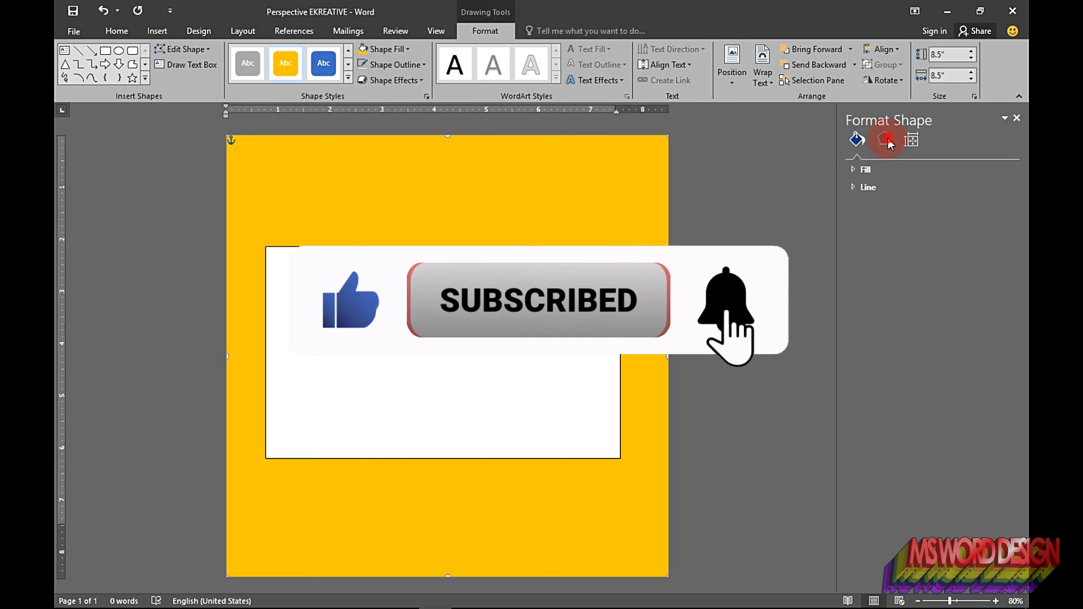
pyautogui.click(884, 141)
pyautogui.click(537, 245)
pyautogui.press('Delete')
# Step: Apply a soft edges preset to the gold background rectangle
pyautogui.click(593, 208)
pyautogui.click(880, 223)
pyautogui.click(990, 241)
pyautogui.click(996, 413)
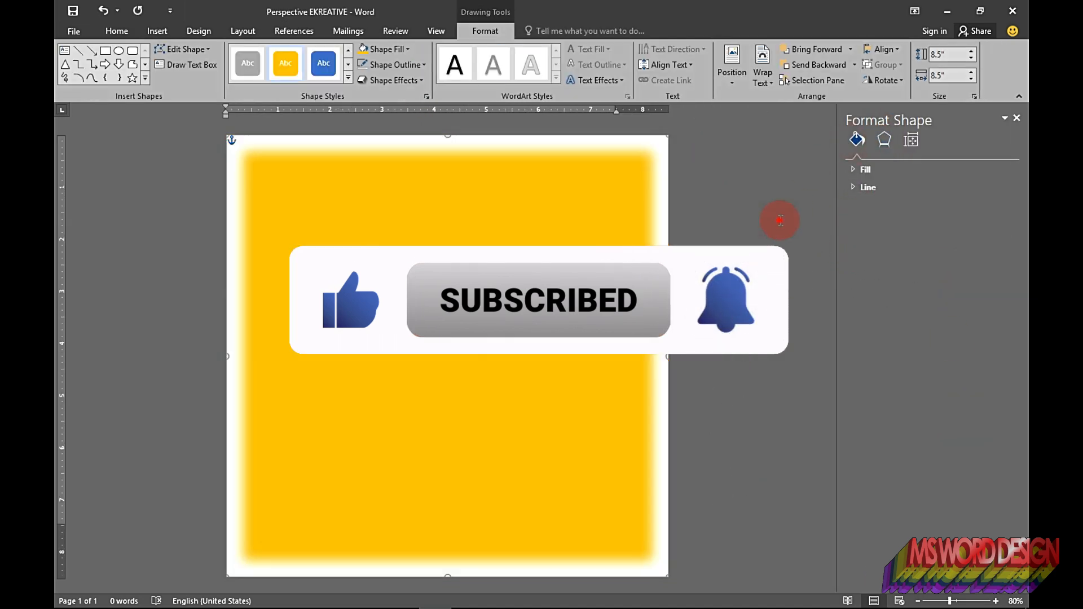
pyautogui.click(791, 207)
# Step: Draw a text box across the middle of the page and remove its outline and fill
pyautogui.click(157, 31)
pyautogui.click(241, 65)
pyautogui.click(233, 115)
pyautogui.moveTo(292, 262); pyautogui.dragTo(615, 435)
pyautogui.click(633, 271)
pyautogui.click(392, 64)
pyautogui.click(387, 185)
pyautogui.click(390, 50)
pyautogui.click(380, 169)
# Step: Open the text box's size settings and set its height to 3 inches
pyautogui.click(632, 270)
pyautogui.click(736, 462)
pyautogui.click(783, 273)
pyautogui.click(735, 306)
pyautogui.press('BackSpace')
pyautogui.press('BackSpace')
pyautogui.press('BackSpace')
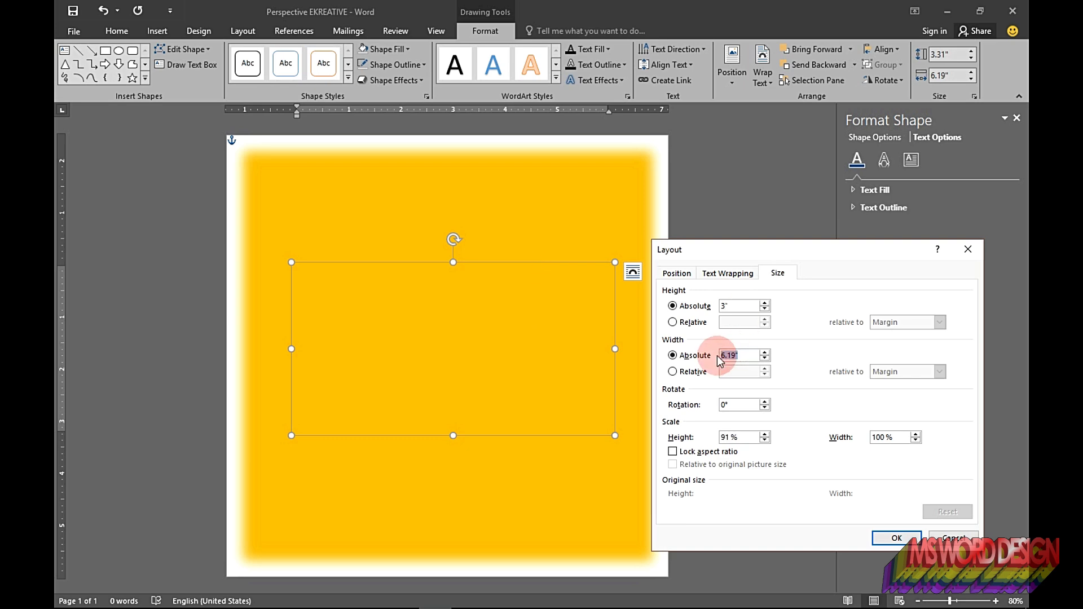
# Step: Position the text box 0.36 inches horizontally and 3.38 inches vertically
pyautogui.click(676, 273)
pyautogui.moveTo(776, 341); pyautogui.dragTo(741, 350)
pyautogui.write('0.36')
pyautogui.click(967, 341)
pyautogui.click(932, 354)
pyautogui.moveTo(777, 408); pyautogui.dragTo(718, 392)
pyautogui.write('3.38')
pyautogui.click(966, 410)
pyautogui.click(955, 420)
pyautogui.click(897, 537)
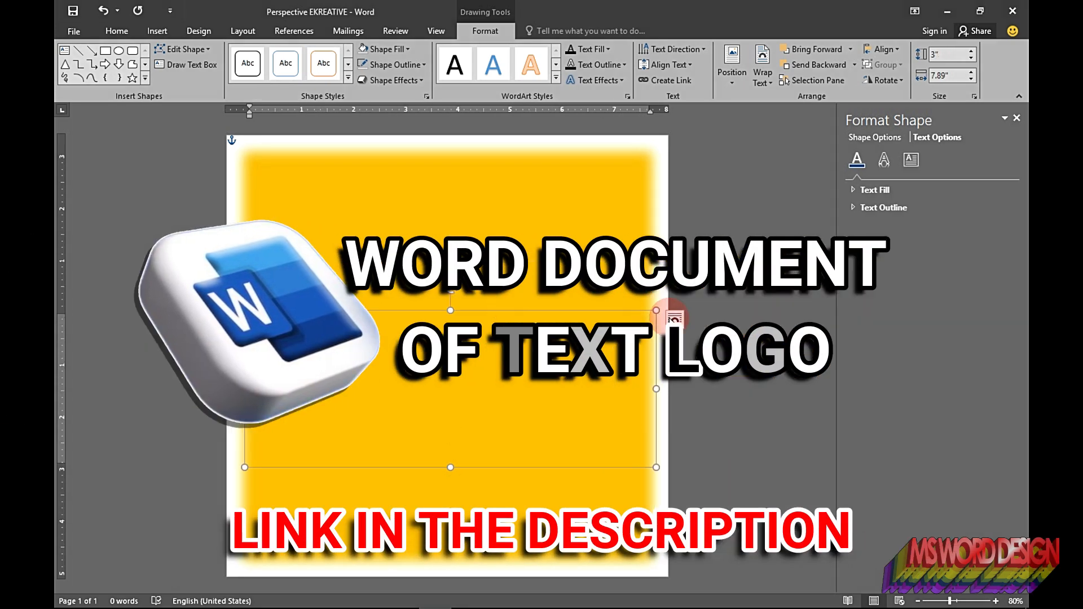
# Step: Set the text box font to Arial, size 100, bold
pyautogui.click(577, 339)
pyautogui.click(117, 31)
pyautogui.click(223, 54)
pyautogui.click(193, 136)
pyautogui.click(235, 55)
pyautogui.write('100')
pyautogui.click(169, 75)
# Step: Set the paragraph to centered alignment with 0 pt spacing after
pyautogui.click(333, 97)
pyautogui.click(788, 278)
pyautogui.click(779, 302)
pyautogui.click(833, 526)
pyautogui.click(485, 96)
pyautogui.click(740, 373)
pyautogui.click(741, 373)
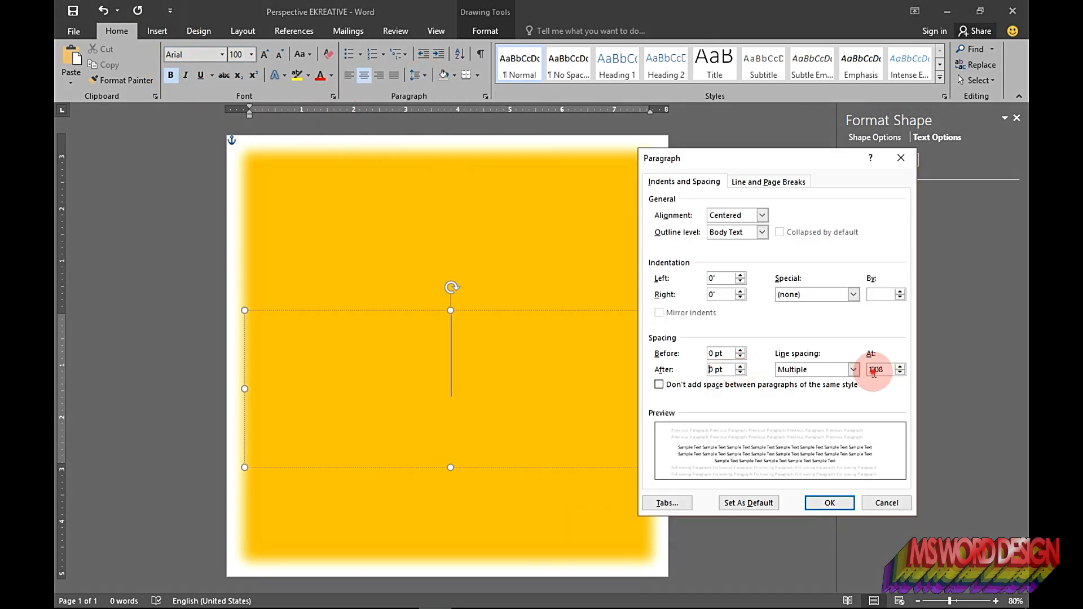
pyautogui.click(830, 503)
# Step: Type EKREATIVE in the text box, select it, and apply a gradient text fill
pyautogui.write('EKREATIVE')
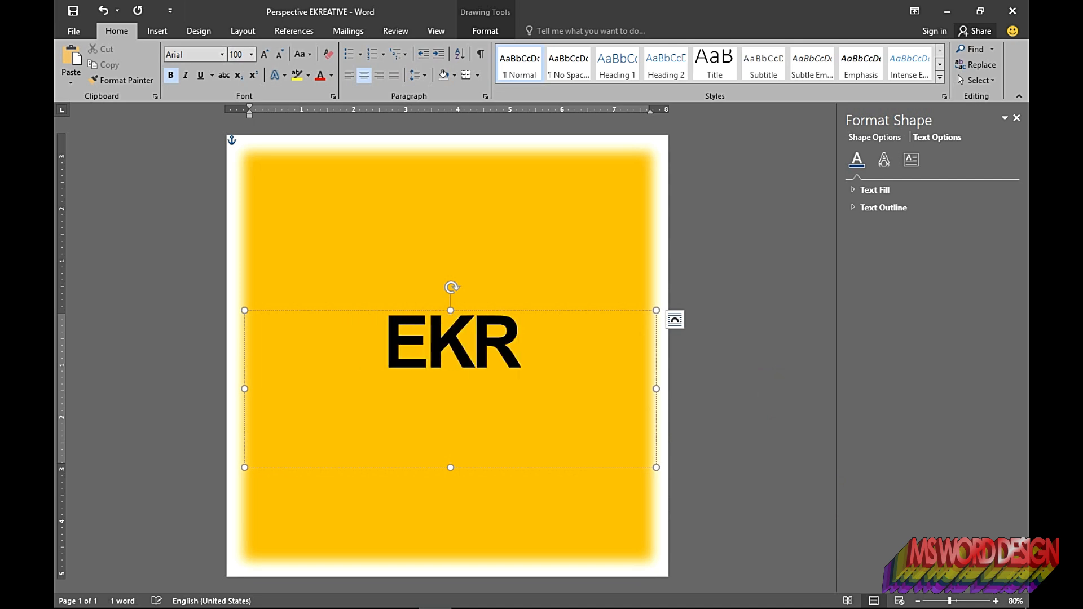
pyautogui.hotkey('ctrl', 'a')
pyautogui.click(874, 190)
pyautogui.click(883, 239)
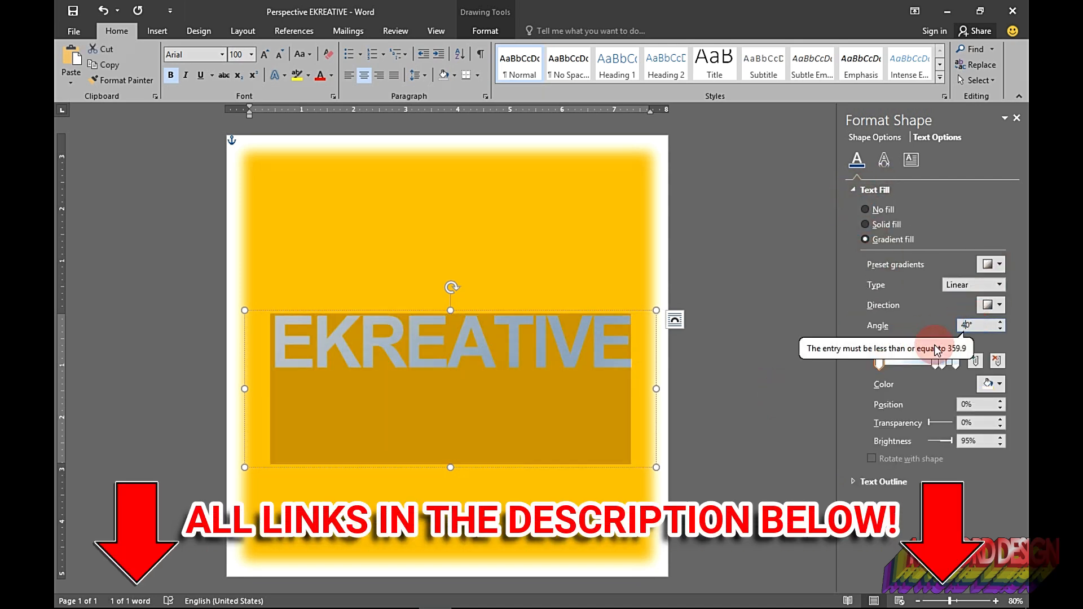
# Step: Recolor gradient stops and move two of them to positions 15% and 30%
pyautogui.click(991, 384)
pyautogui.click(919, 446)
pyautogui.moveTo(937, 360); pyautogui.dragTo(897, 368)
pyautogui.moveTo(969, 405); pyautogui.dragTo(922, 408)
pyautogui.write('15')
pyautogui.click(992, 384)
pyautogui.click(919, 445)
pyautogui.moveTo(943, 361); pyautogui.dragTo(913, 366)
pyautogui.write('30')
# Step: Recolor further gradient stops and set one stop's position to 70%
pyautogui.click(991, 385)
pyautogui.moveTo(981, 404); pyautogui.dragTo(955, 405)
pyautogui.click(919, 415)
pyautogui.click(914, 361)
pyautogui.click(992, 384)
pyautogui.click(919, 455)
pyautogui.click(928, 360)
pyautogui.write('70')
pyautogui.click(995, 384)
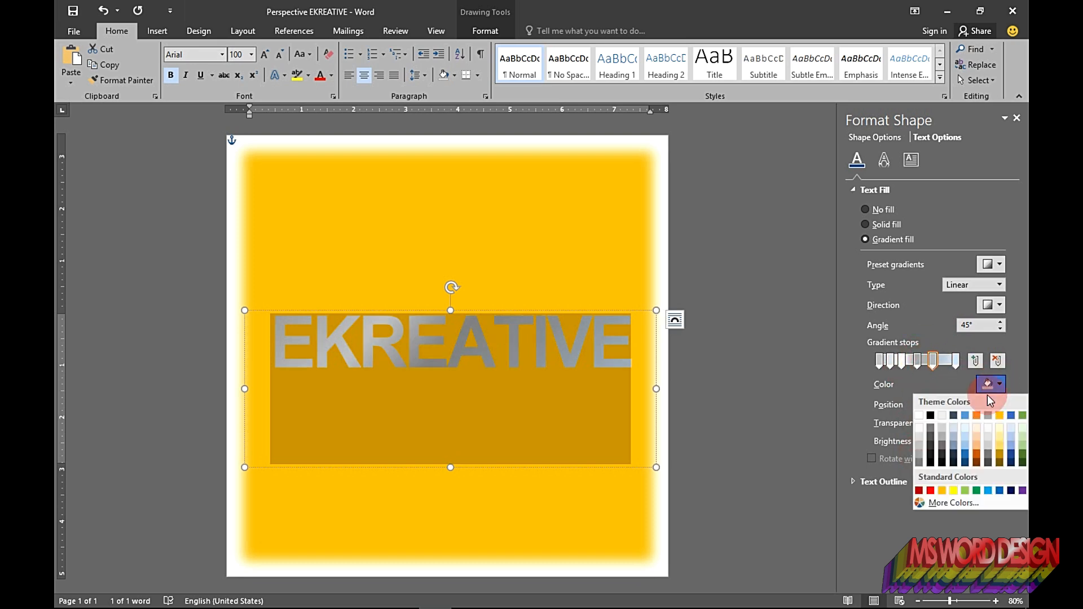
# Step: Set colors for the remaining gradient stops
pyautogui.click(919, 436)
pyautogui.click(944, 360)
pyautogui.click(998, 383)
pyautogui.click(919, 445)
pyautogui.click(956, 360)
pyautogui.click(992, 385)
pyautogui.click(919, 452)
# Step: Apply a top bevel to the text in its 3-D Format settings
pyautogui.click(884, 160)
pyautogui.click(854, 261)
pyautogui.click(901, 299)
pyautogui.click(889, 395)
pyautogui.moveTo(967, 292); pyautogui.dragTo(957, 292)
pyautogui.write('0')
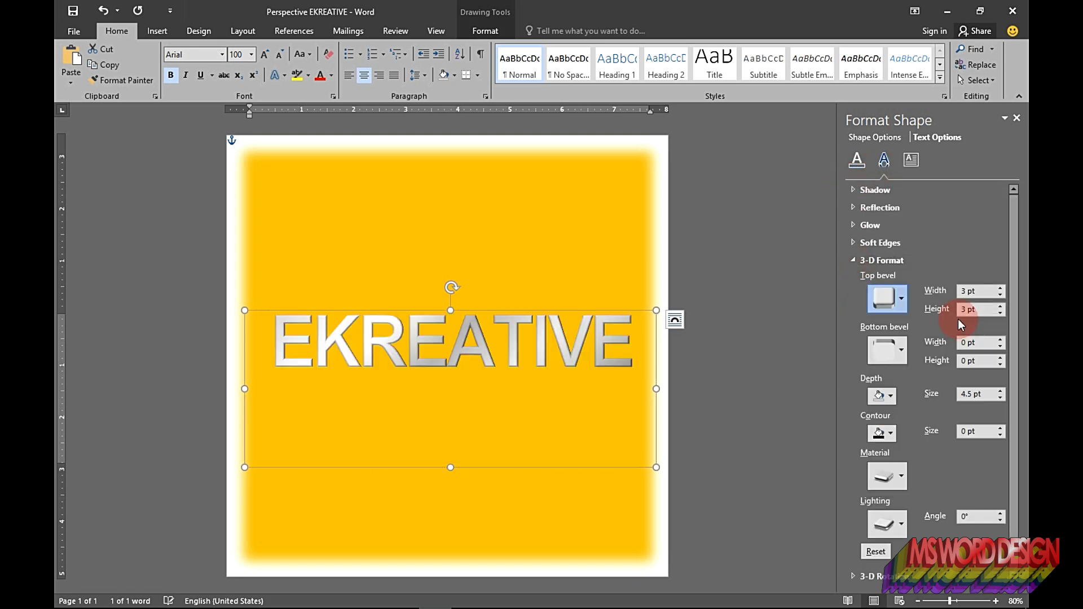
# Step: Add a bottom bevel and set the text's 3-D depth to 110 pt
pyautogui.click(901, 350)
pyautogui.click(900, 456)
pyautogui.click(976, 394)
pyautogui.write('110')
# Step: Choose the 3-D material and lighting presets for the text
pyautogui.click(902, 477)
pyautogui.click(996, 337)
pyautogui.click(901, 525)
# Step: Apply a perspective 3-D rotation preset to the text and set its X rotation to 320°
pyautogui.click(926, 294)
pyautogui.click(853, 261)
pyautogui.click(853, 279)
pyautogui.click(986, 302)
pyautogui.click(964, 522)
pyautogui.moveTo(928, 328); pyautogui.dragTo(922, 350)
pyautogui.write('320')
pyautogui.click(956, 386)
# Step: Position the duplicate text box with a vertical absolute position of 3 inches and change its horizontal reference in the Layout settings
pyautogui.click(766, 332)
pyautogui.click(544, 302)
pyautogui.rightClick(550, 277)
pyautogui.click(641, 547)
pyautogui.click(778, 273)
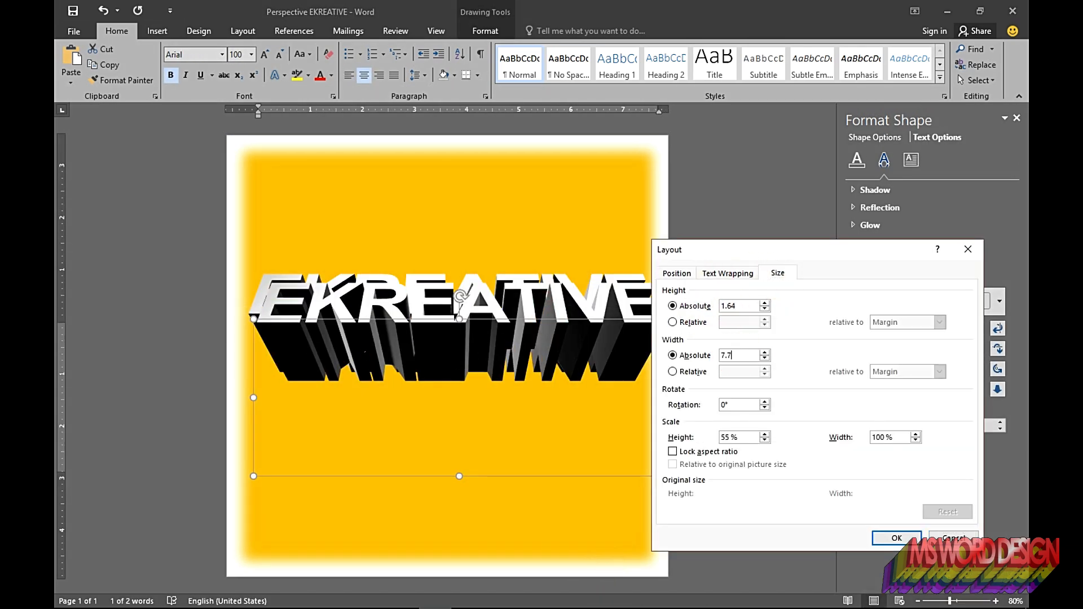
pyautogui.click(689, 273)
pyautogui.click(763, 339)
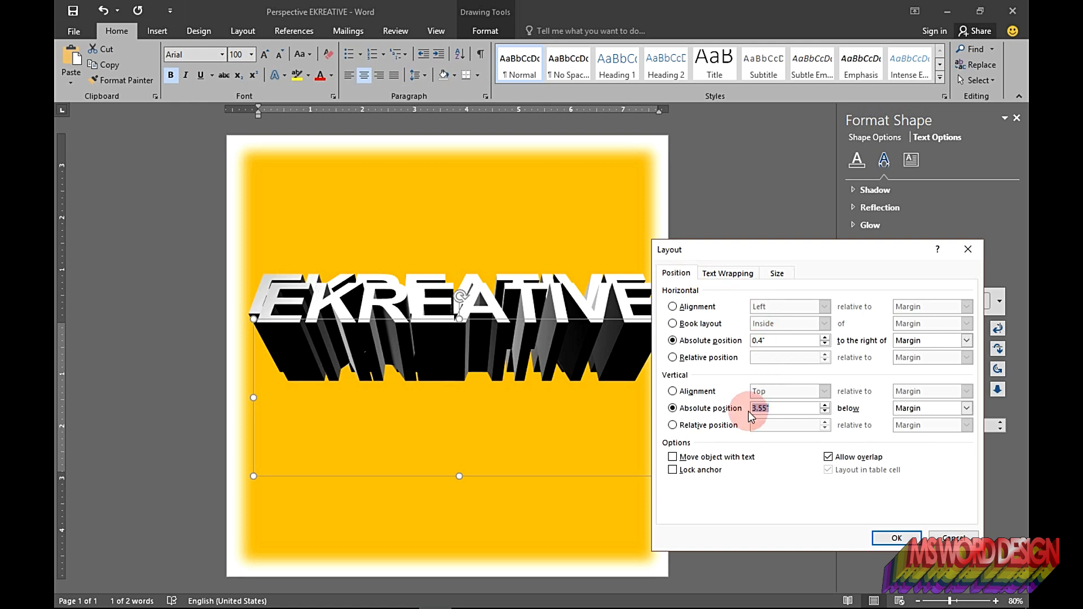
pyautogui.write('3')
pyautogui.click(967, 341)
pyautogui.click(909, 362)
pyautogui.click(897, 537)
# Step: Set the duplicate EKREATIVE text's font size to 108 and open its 3-D Format settings
pyautogui.doubleClick(571, 423)
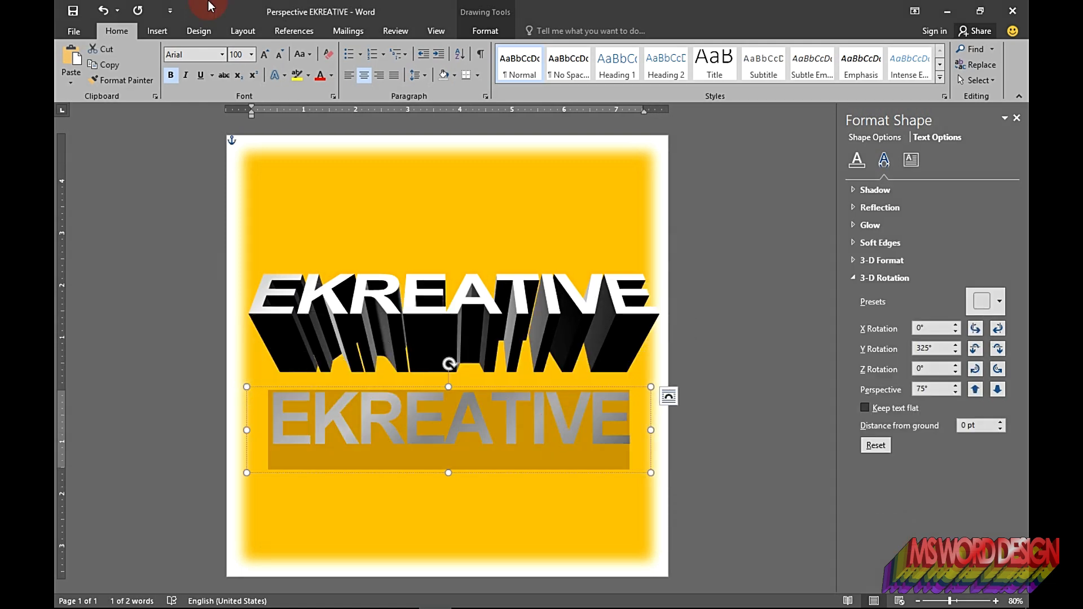
pyautogui.click(237, 55)
pyautogui.write('108')
pyautogui.press('Return')
pyautogui.click(882, 260)
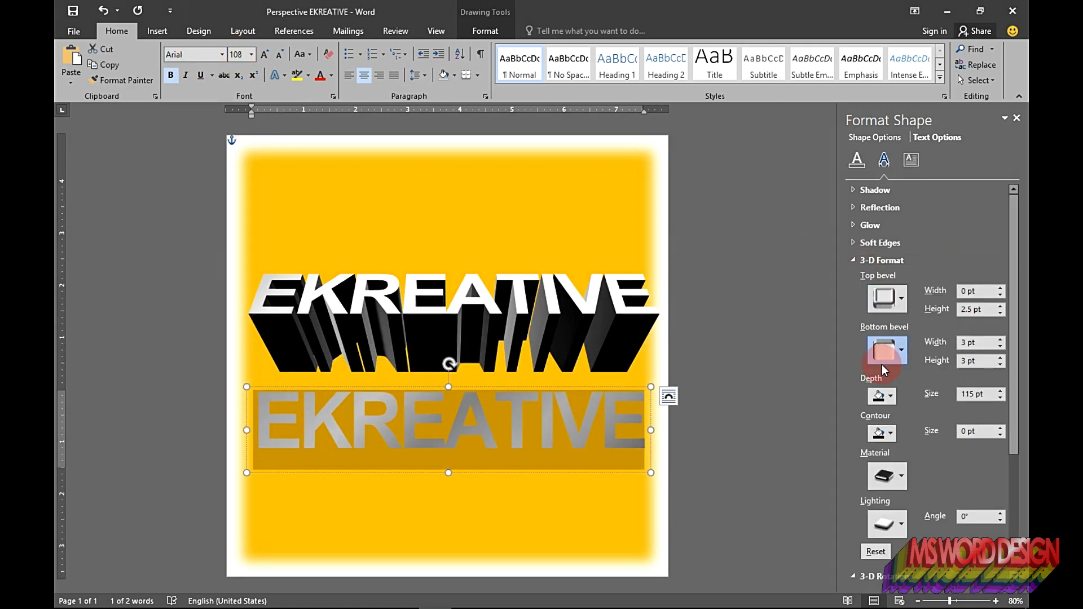